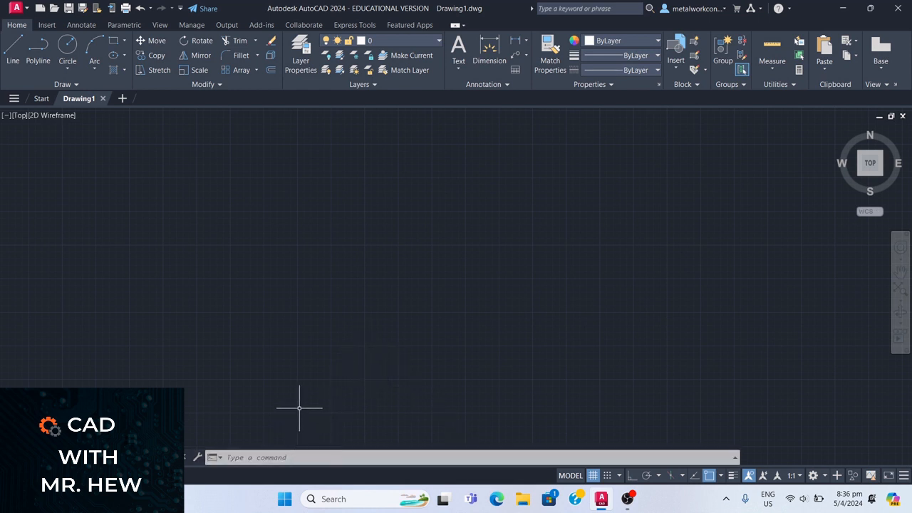
Step: Configure the drawing units with a length precision of 0 and millimeters as the insertion scale
text(un)
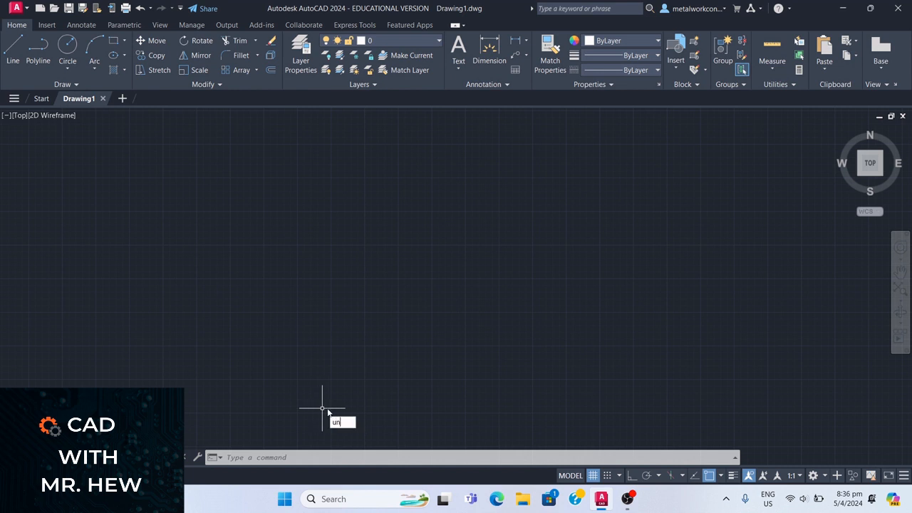
key(Return)
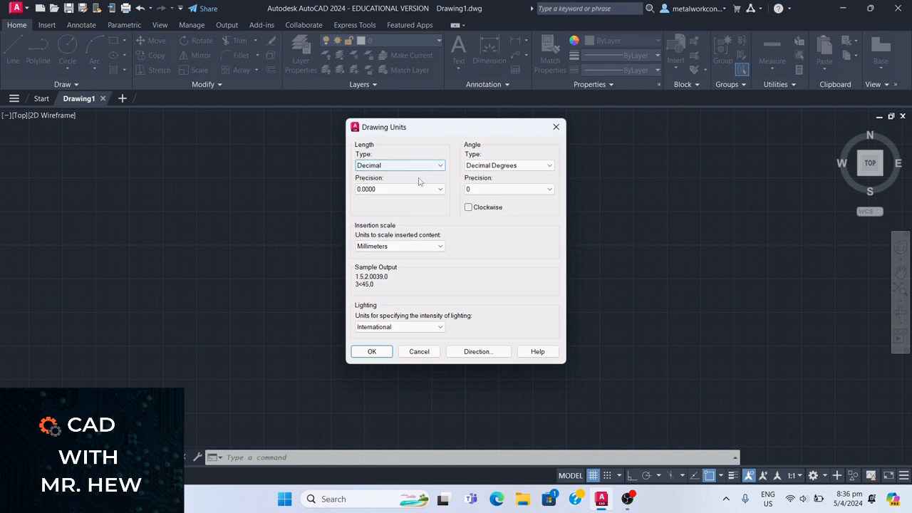
click(440, 189)
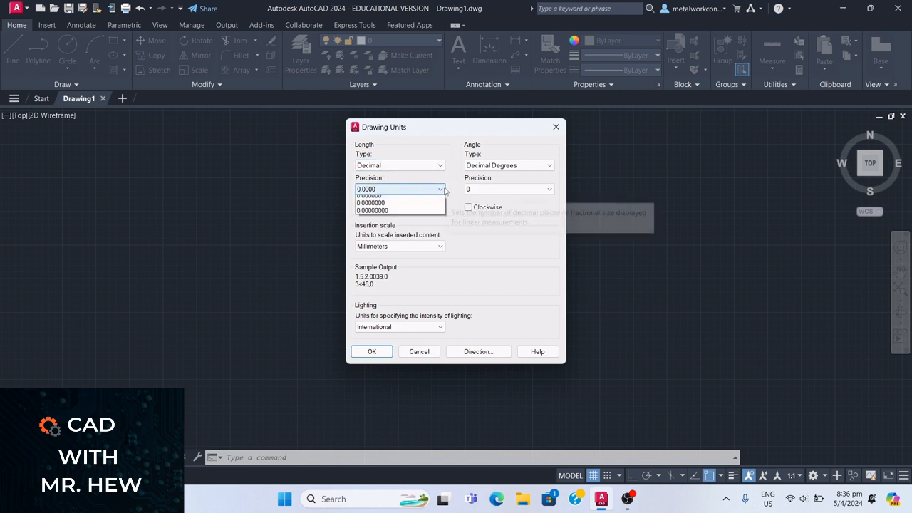
click(403, 198)
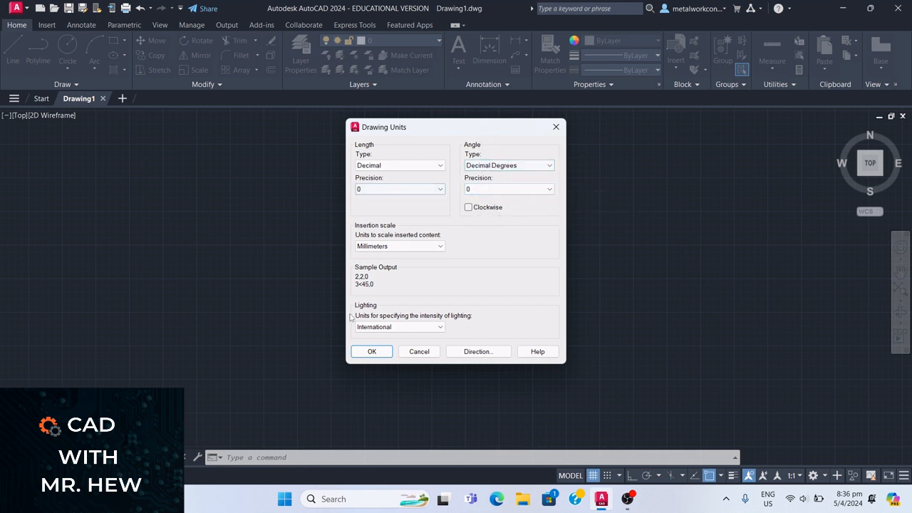
click(440, 246)
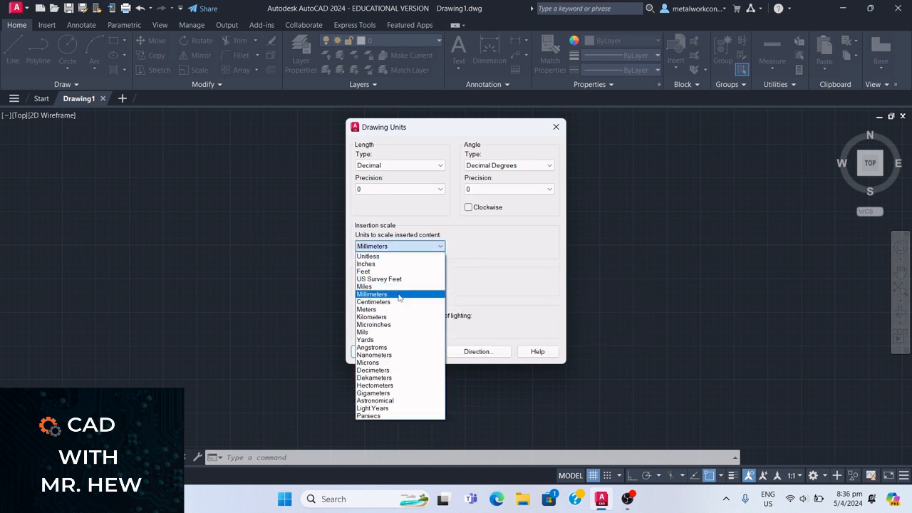
click(423, 288)
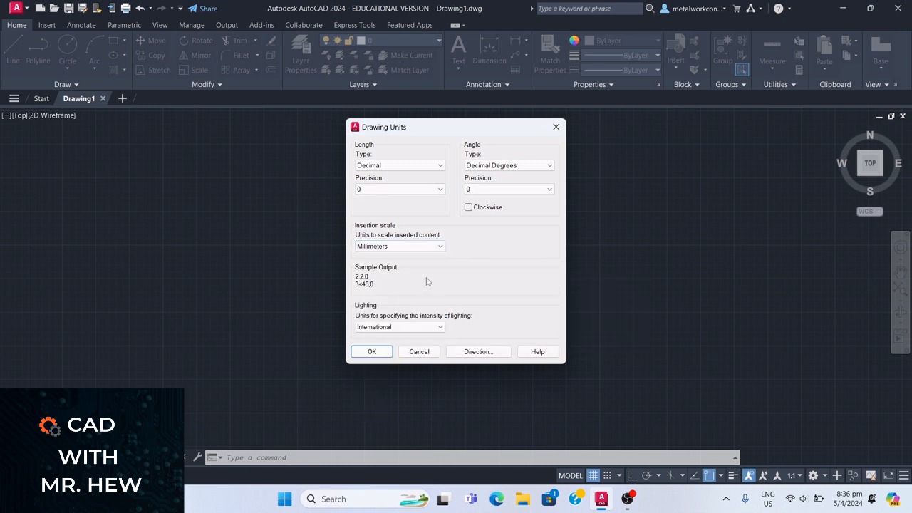
click(371, 351)
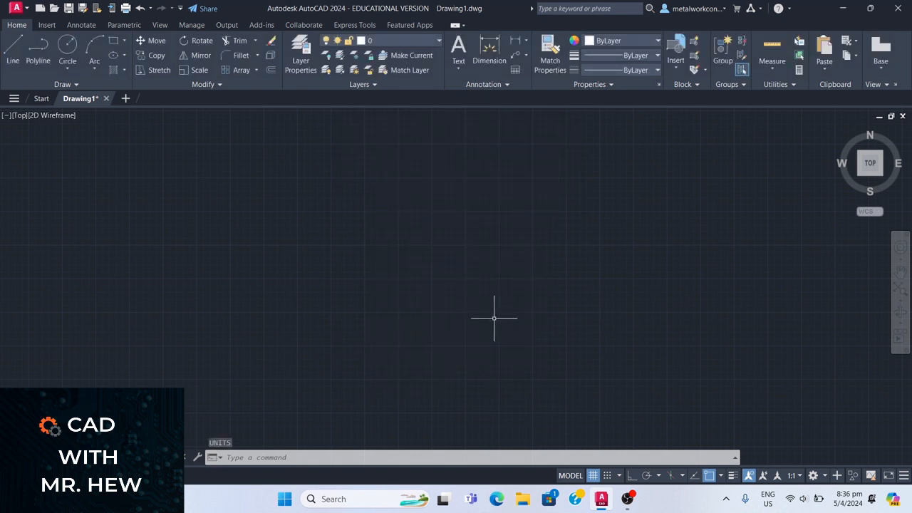
Step: Check that object snap is on, and review the enabled snap modes and the status bar customization options
click(709, 476)
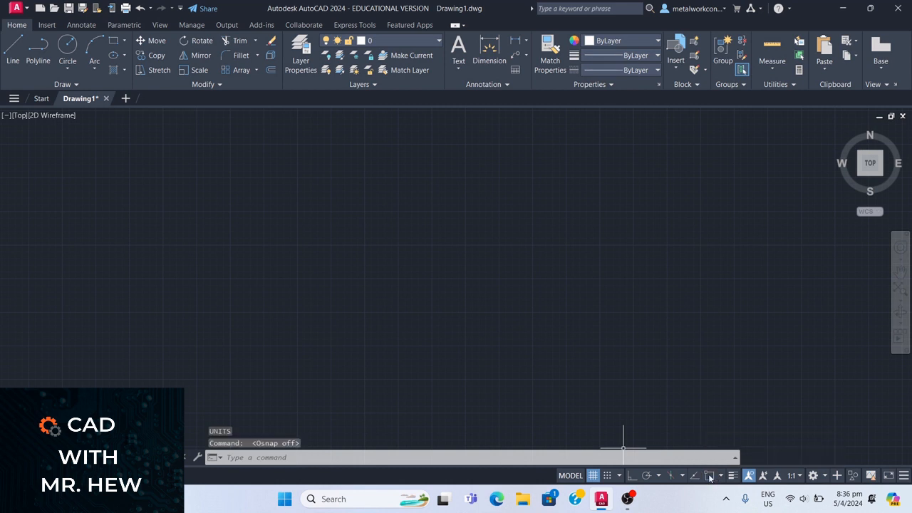
click(709, 476)
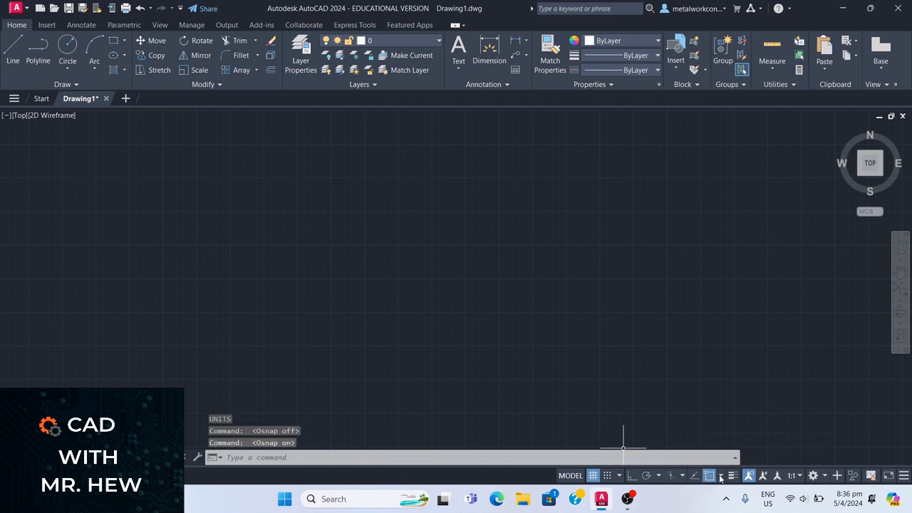
click(720, 476)
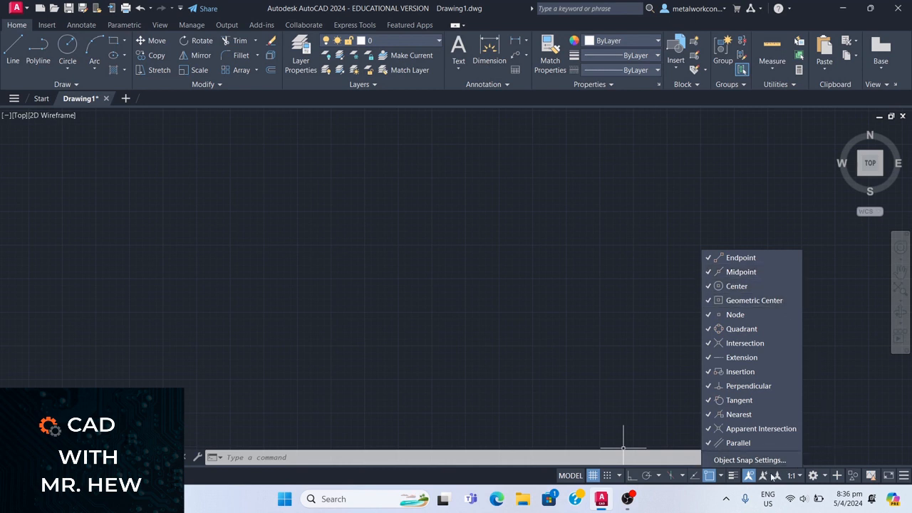
click(833, 425)
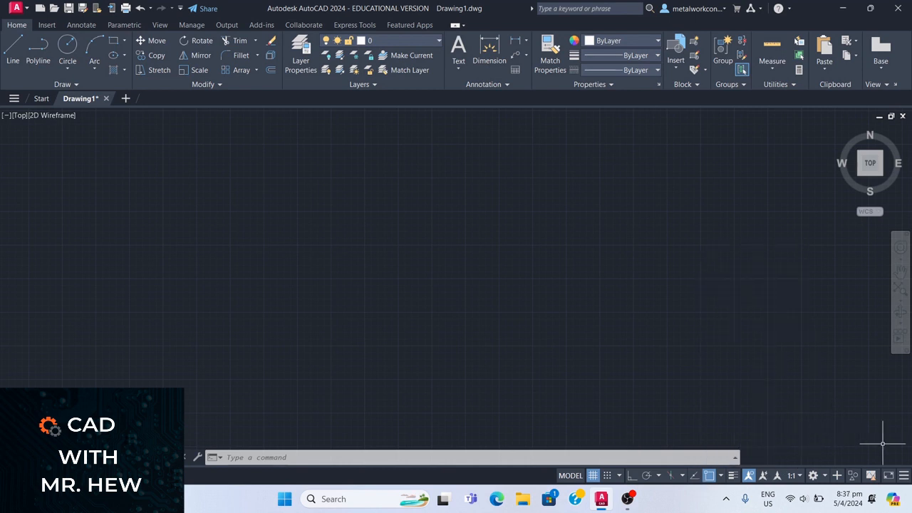
click(904, 476)
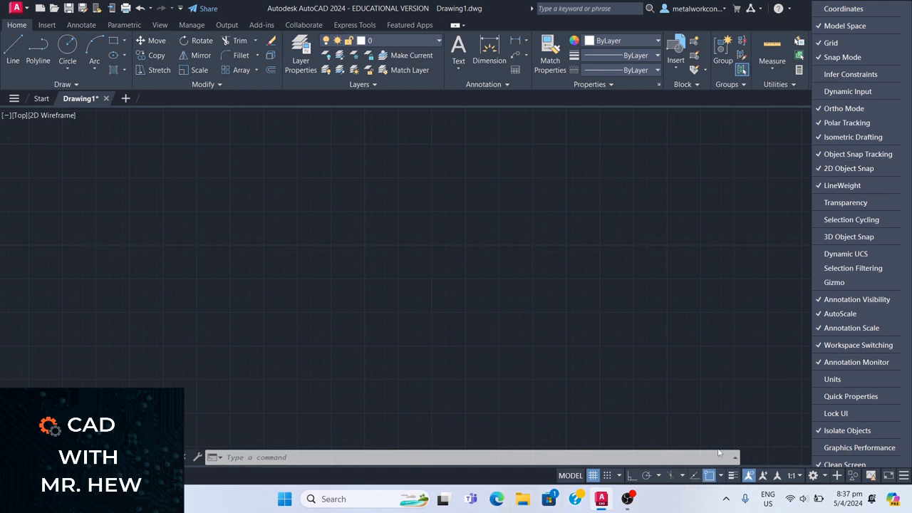
click(727, 396)
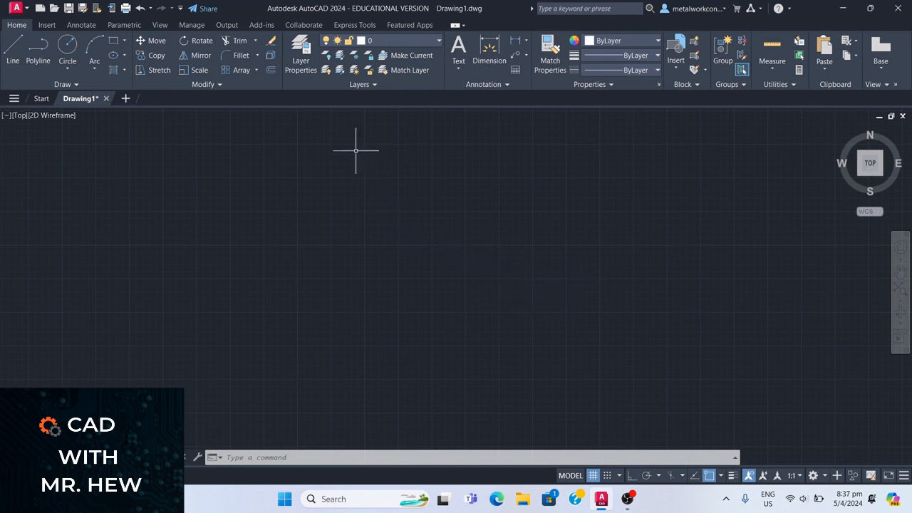
Step: Create a new layer named construction in the layer properties
click(301, 60)
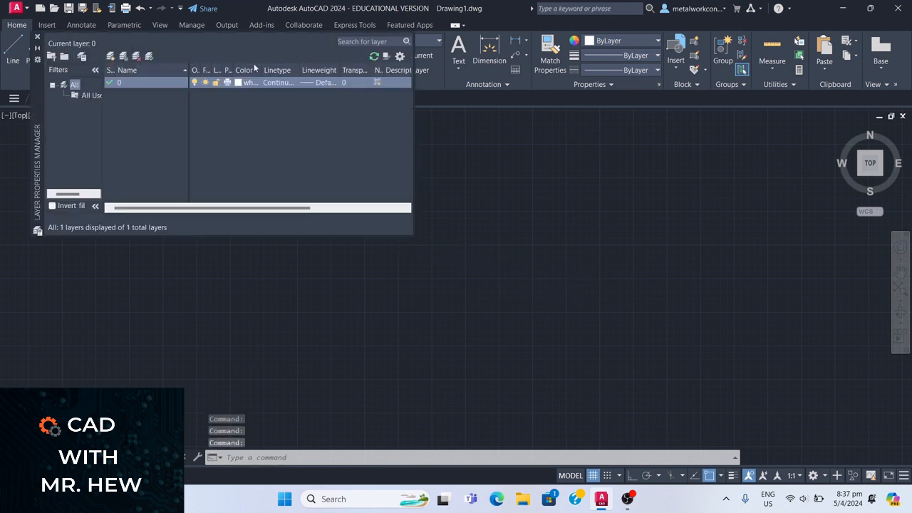
click(109, 57)
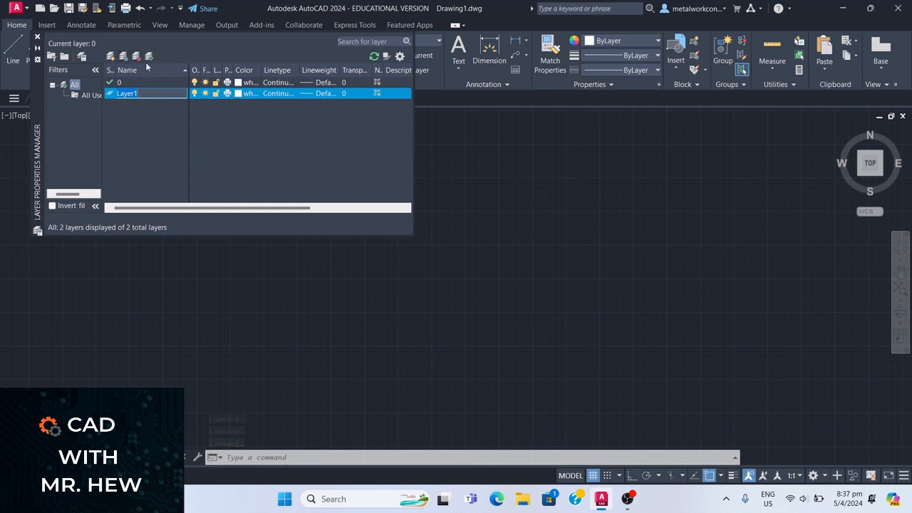
text(construction)
key(Return)
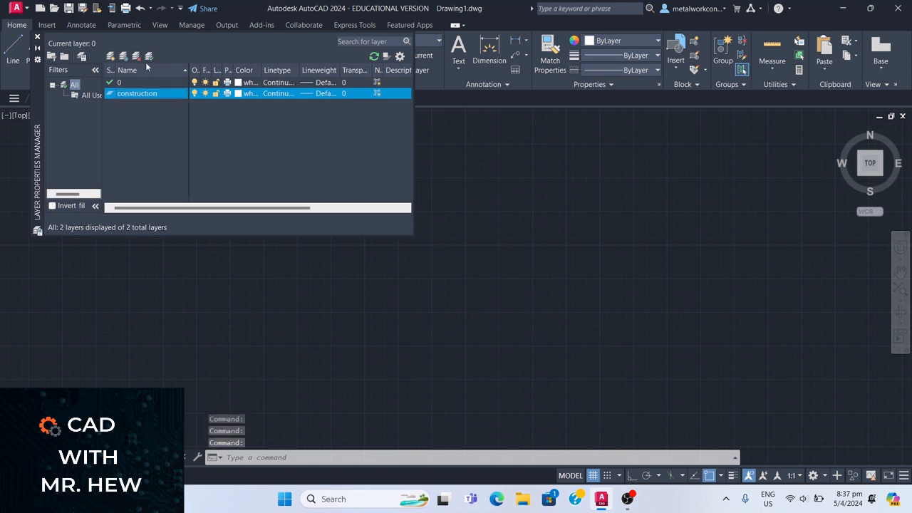
Step: Create a layer named Outline and set its lineweight to 0.30 mm
click(110, 56)
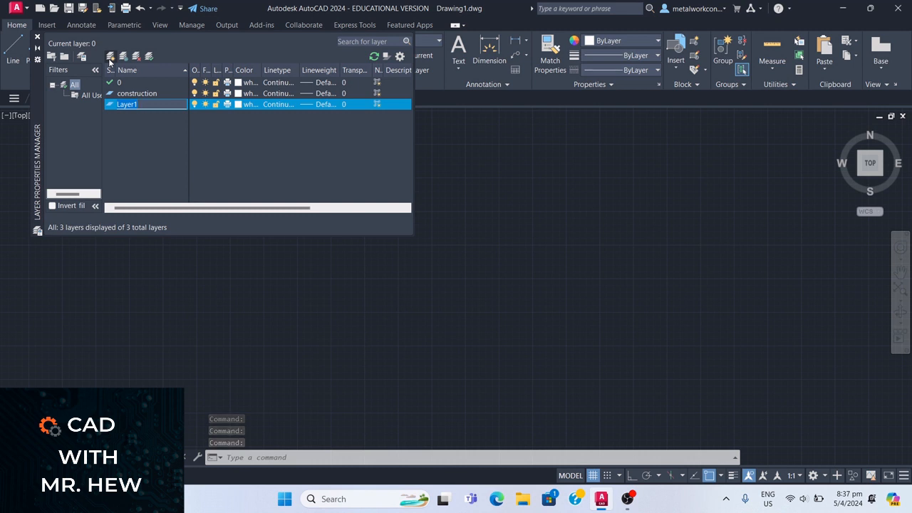
text(Outline)
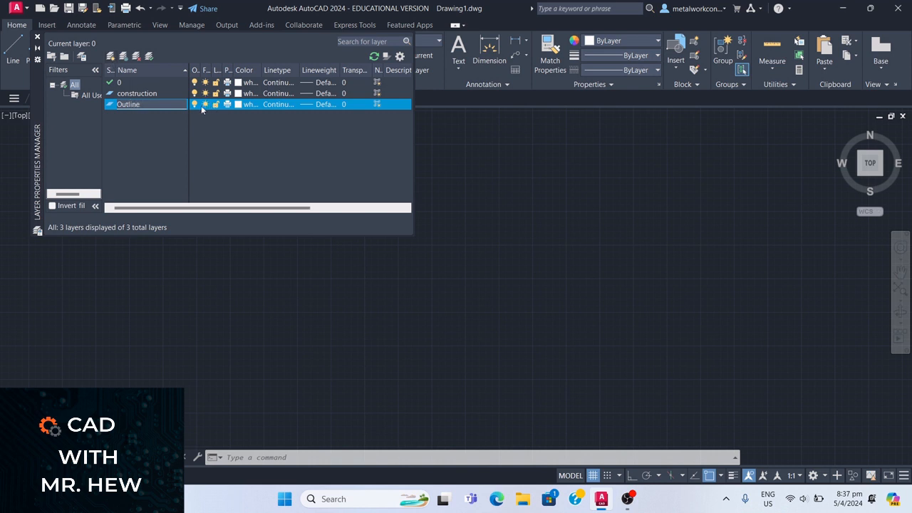
click(327, 105)
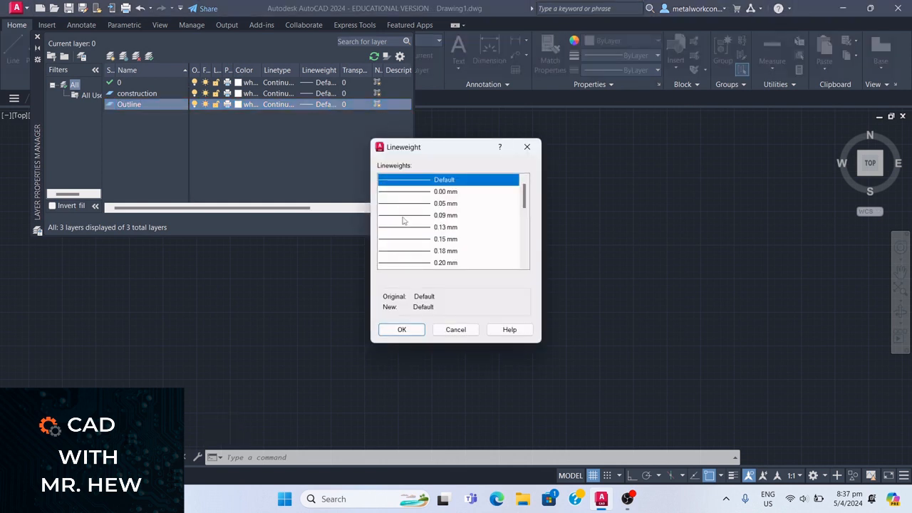
scroll(403, 221, down, 3)
click(408, 181)
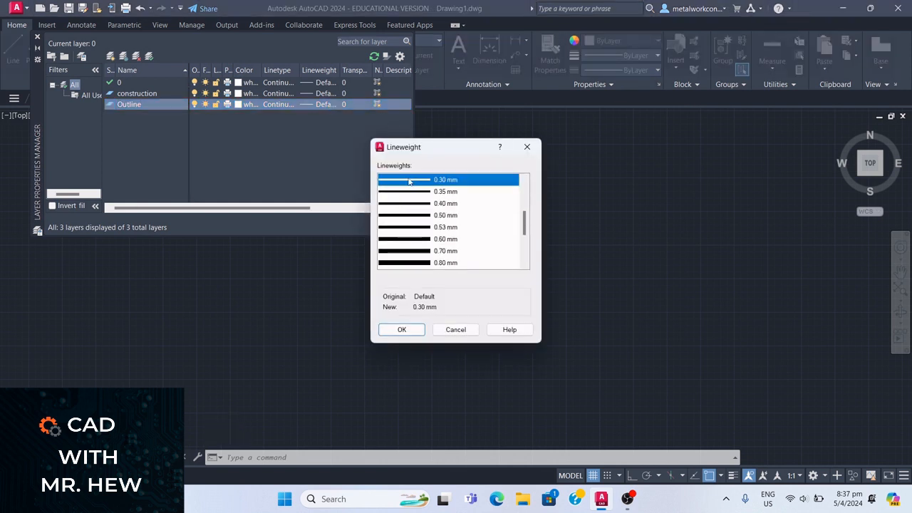
click(404, 329)
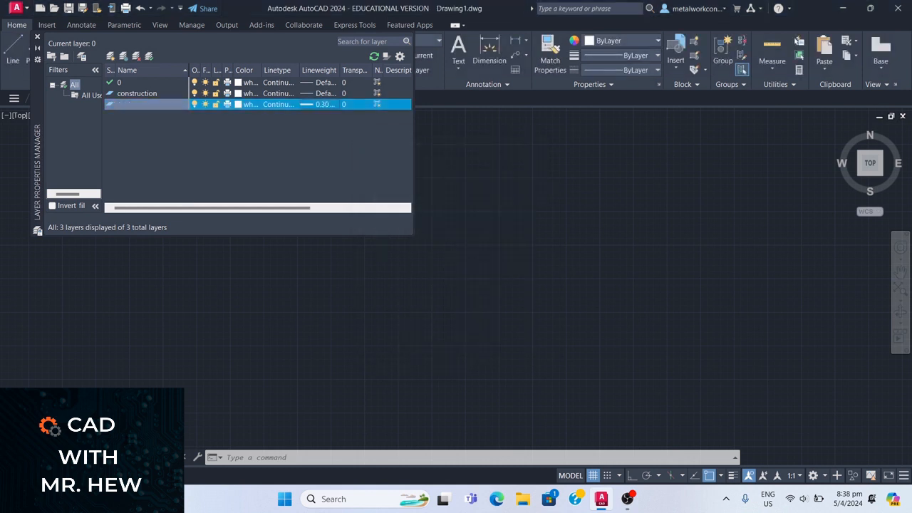
Step: Add a new layer named Hidden below the Outline layer
click(110, 57)
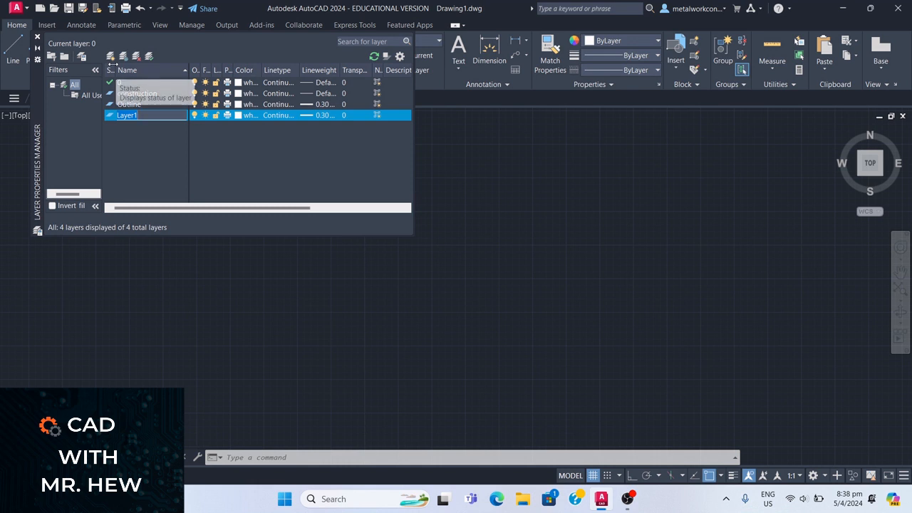
text(H)
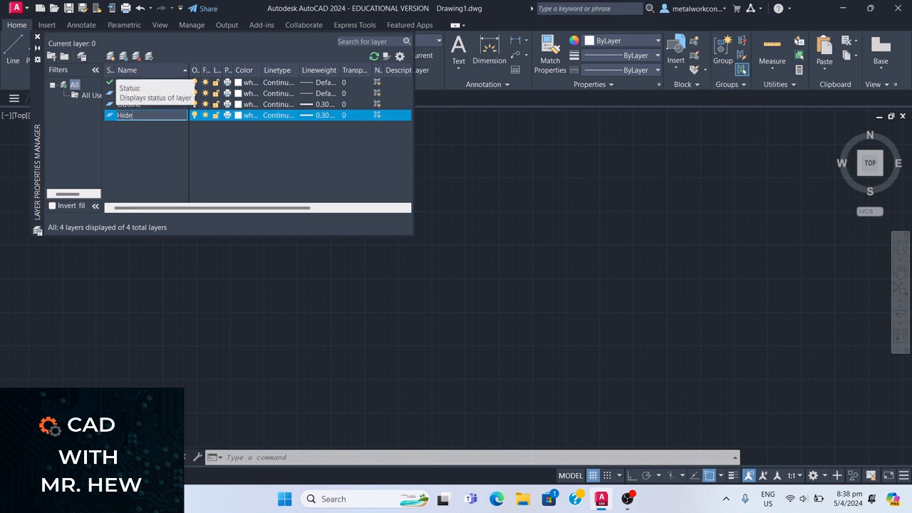
text(idden)
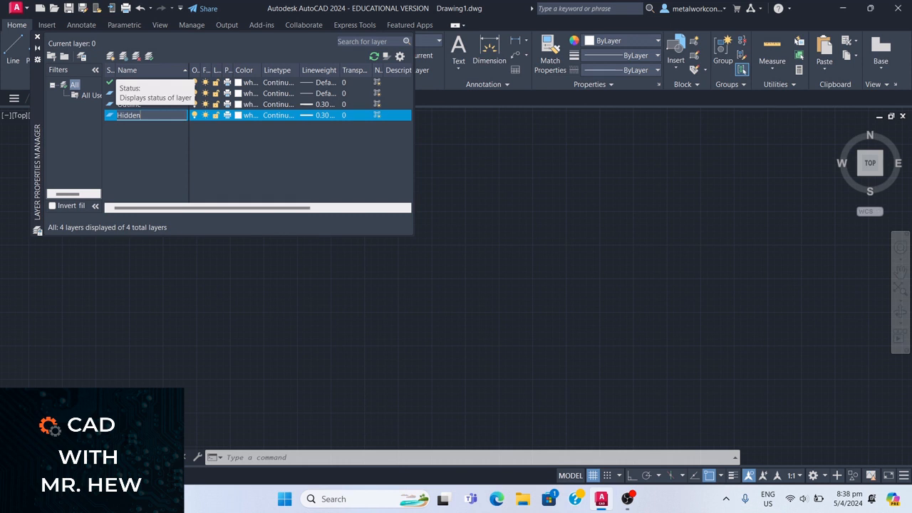
Step: Load the HIDDENX2 linetype from acadiso.lin and assign it to the Hidden layer
click(271, 116)
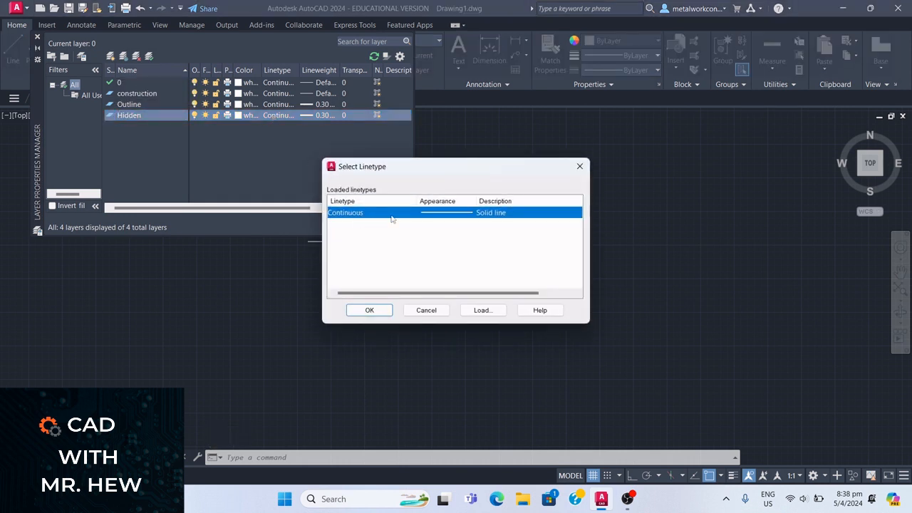
click(482, 311)
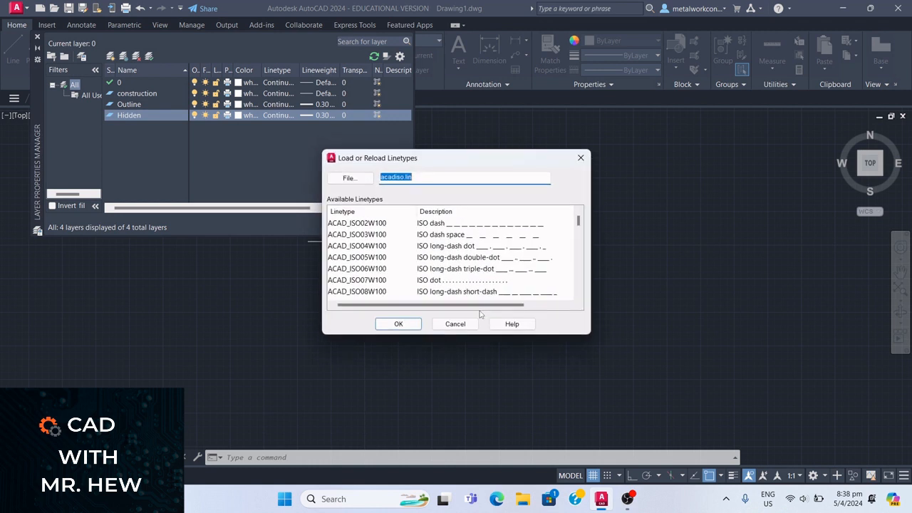
scroll(460, 261, down, 5)
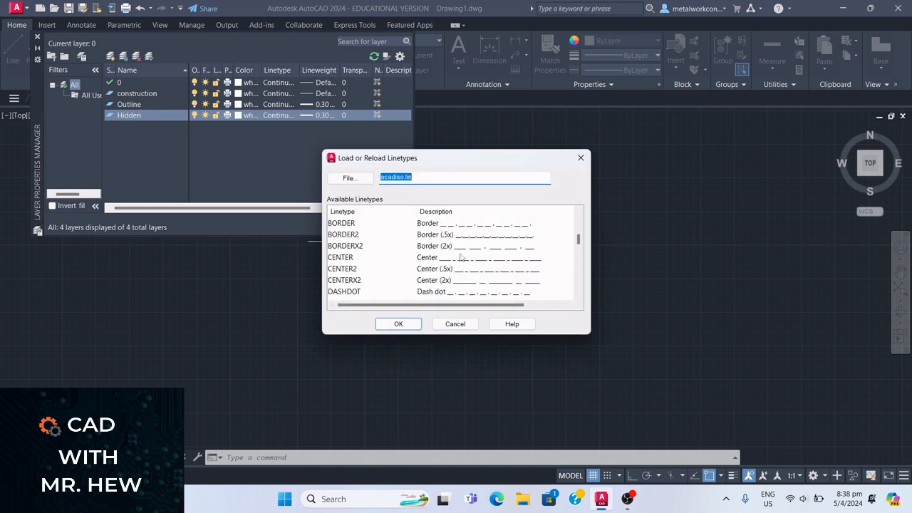
scroll(460, 261, down, 10)
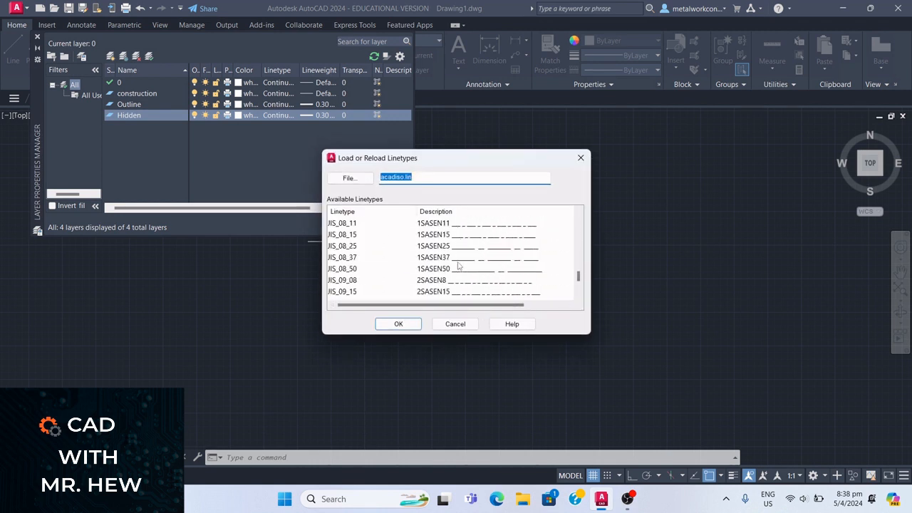
scroll(459, 266, up, 4)
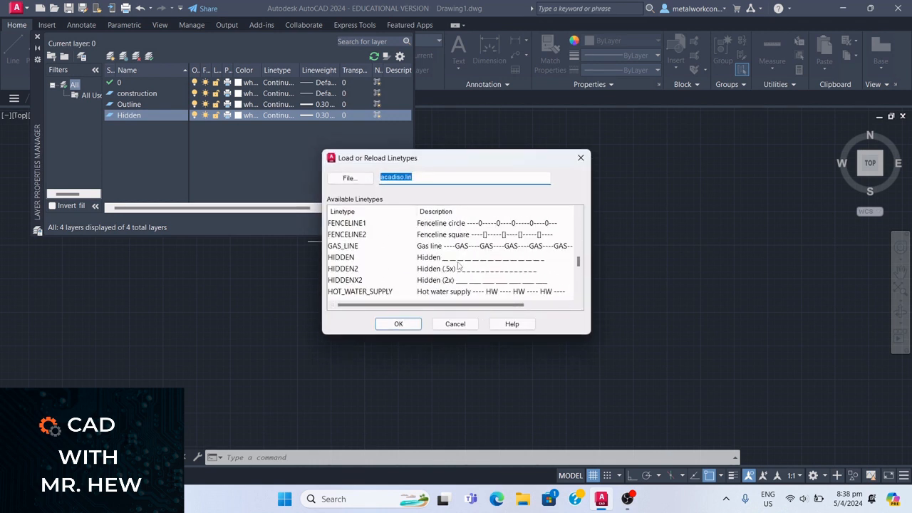
click(367, 280)
click(403, 324)
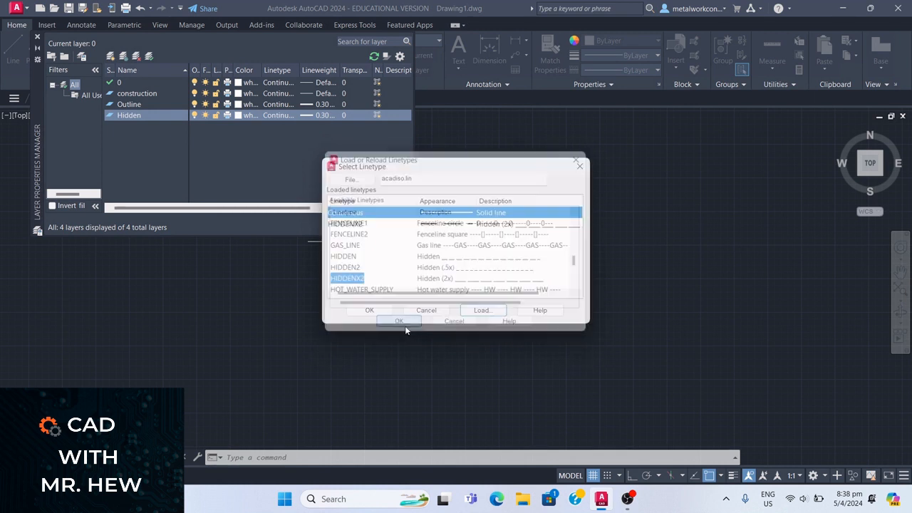
click(357, 225)
click(370, 311)
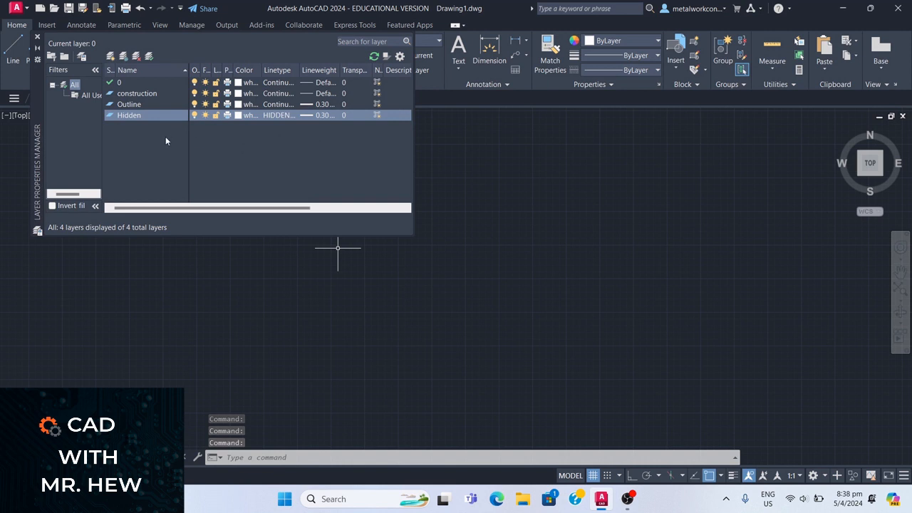
Step: Add a new layer named Text below the Hidden layer
click(110, 57)
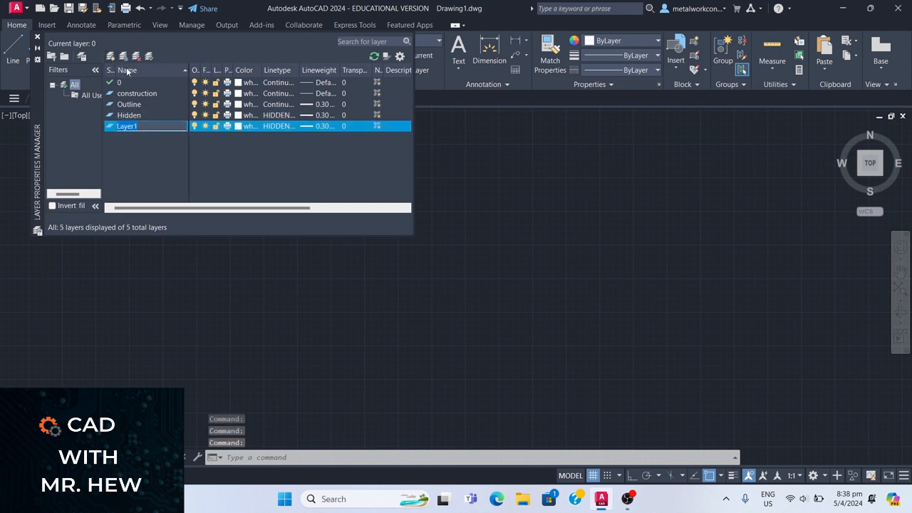
text(Text)
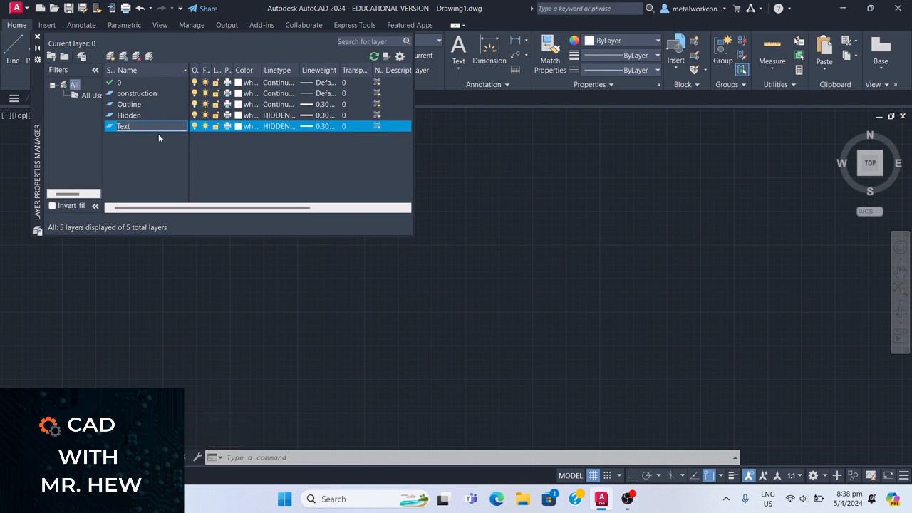
key(Return)
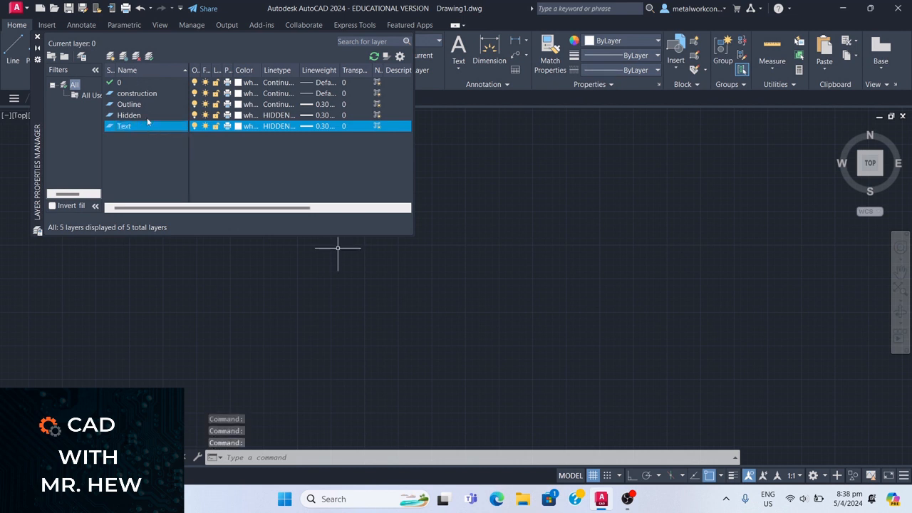
Step: Add a new layer named Center below the Text layer
click(110, 56)
text(C)
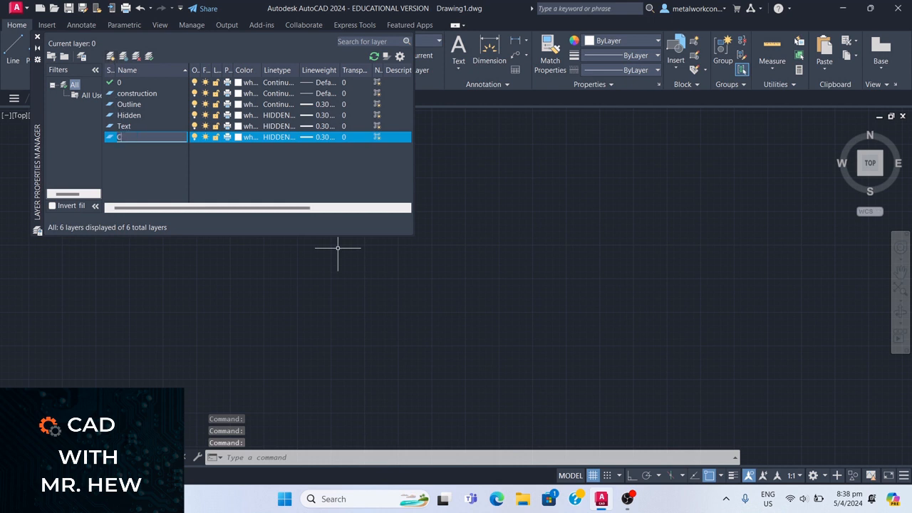
text(en)
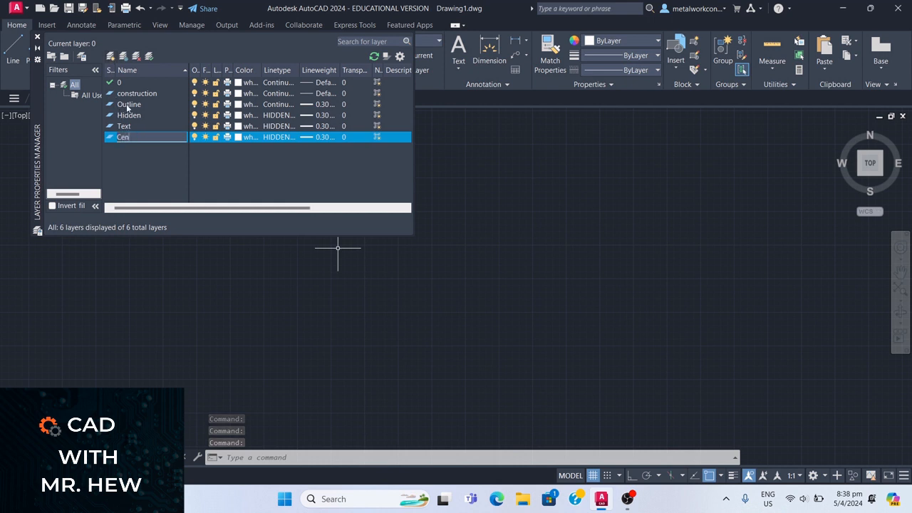
text(ter)
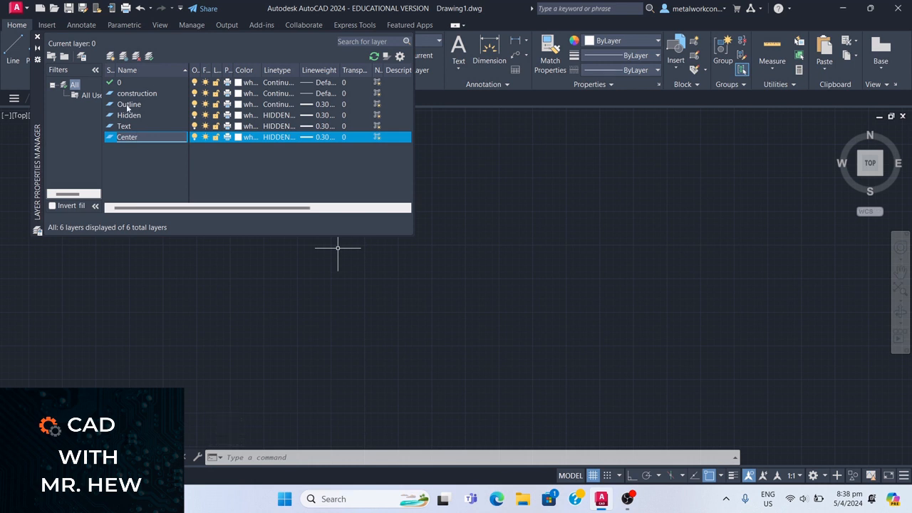
key(Return)
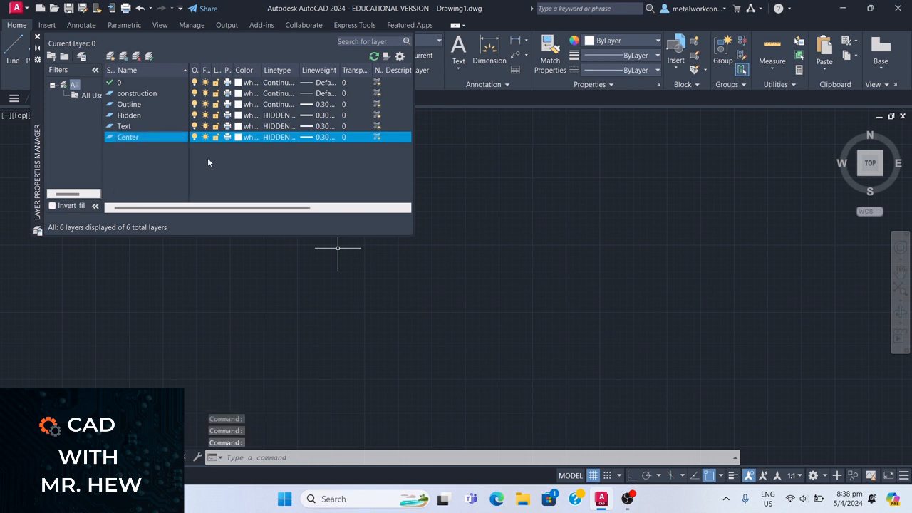
Step: Set the Text layer's linetype to Continuous and its lineweight to Default
click(280, 126)
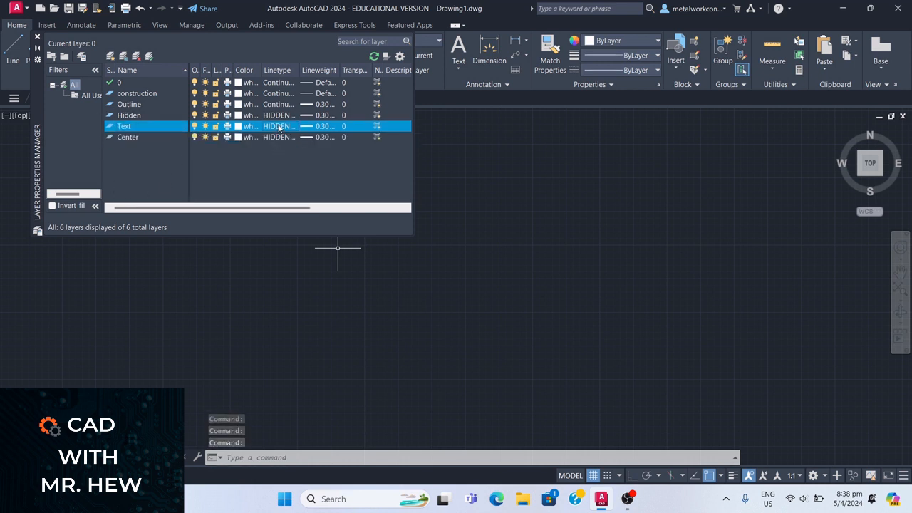
click(363, 213)
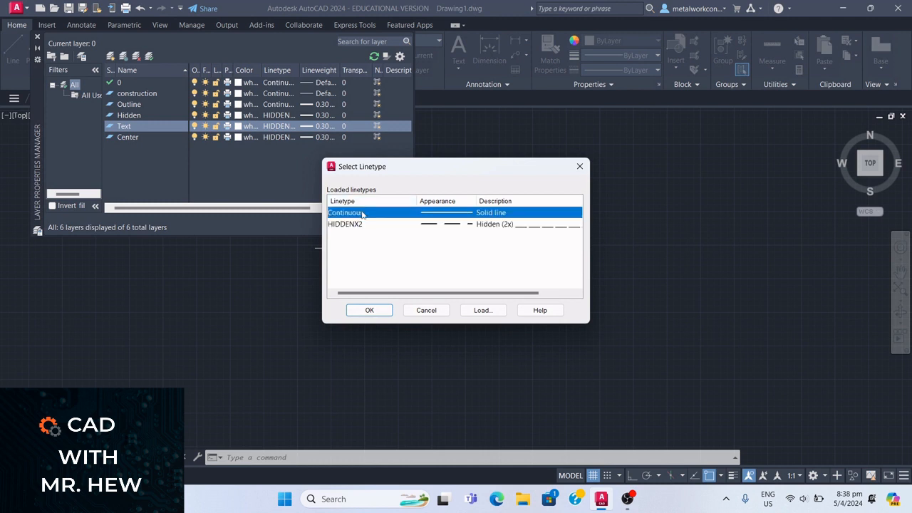
click(381, 311)
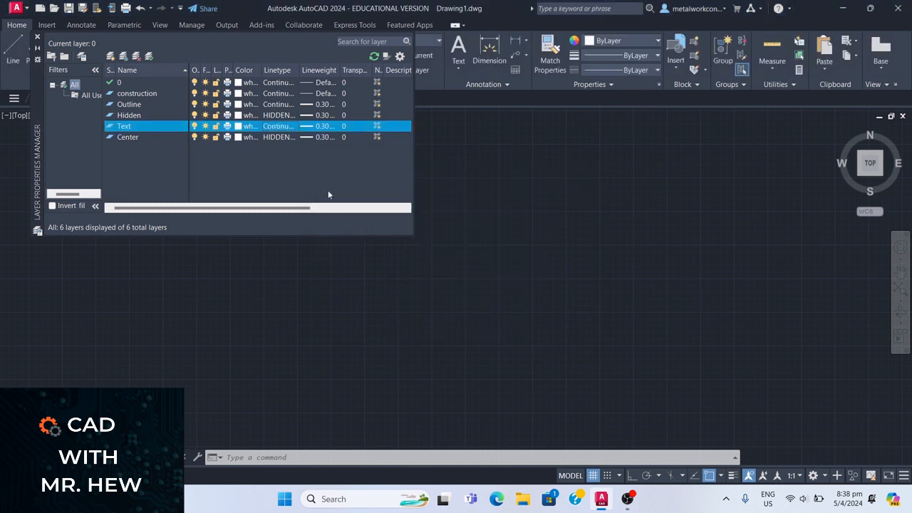
click(332, 129)
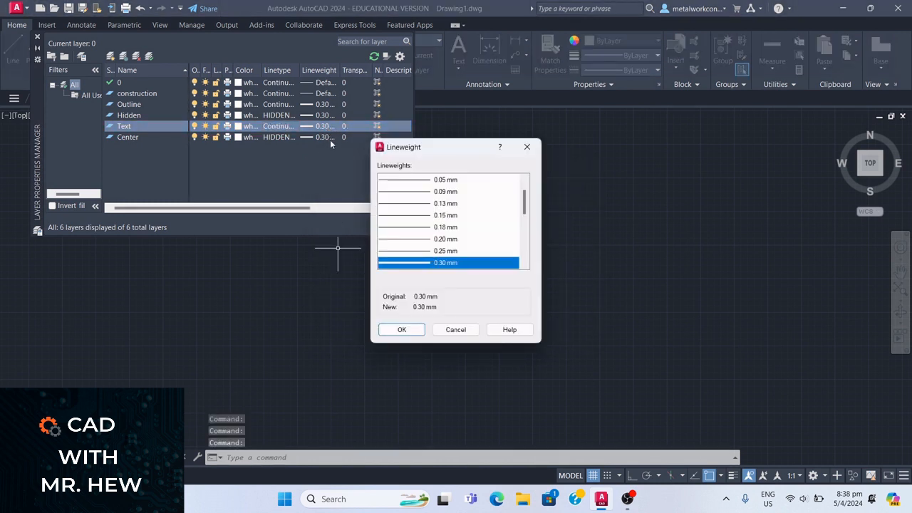
click(442, 182)
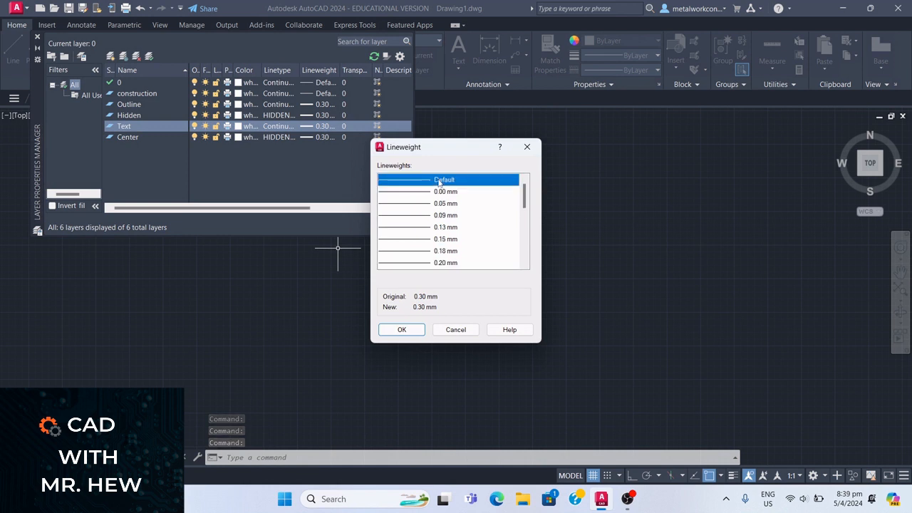
click(410, 335)
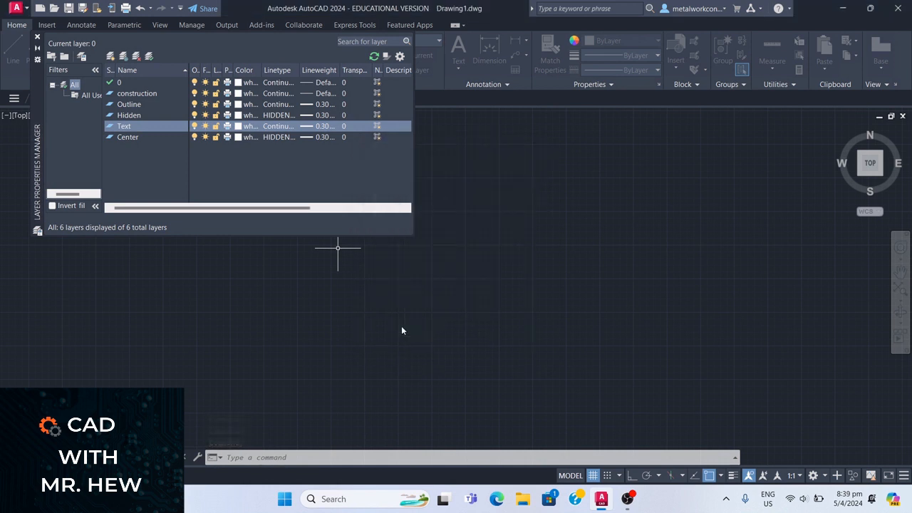
Step: Set the Center layer's lineweight to Default
click(308, 138)
scroll(406, 259, up, 2)
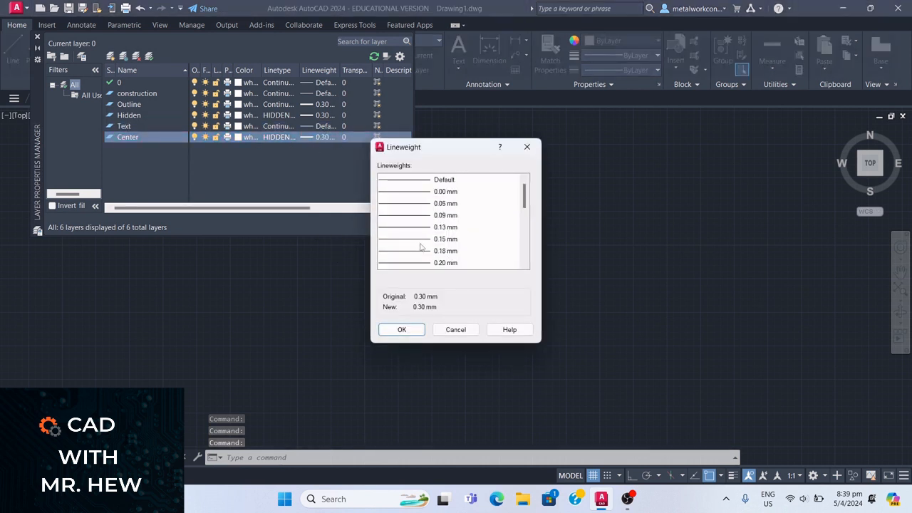
click(411, 184)
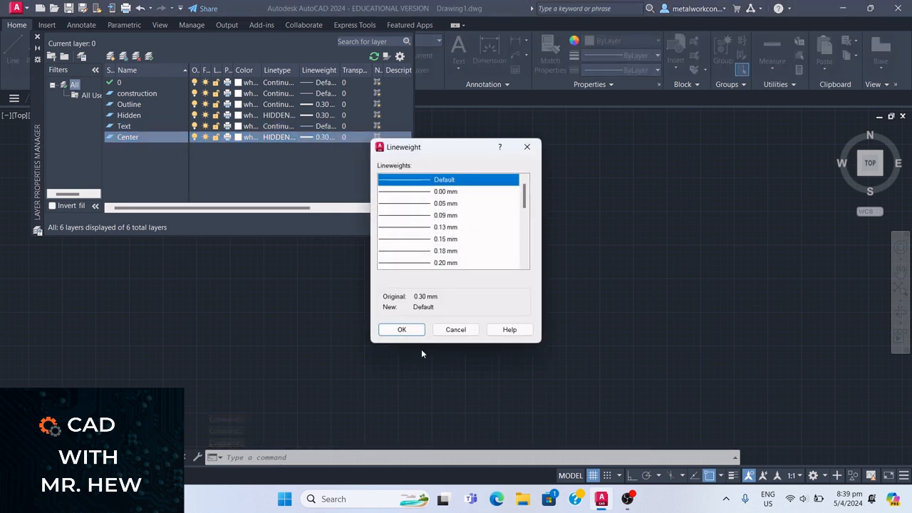
click(403, 332)
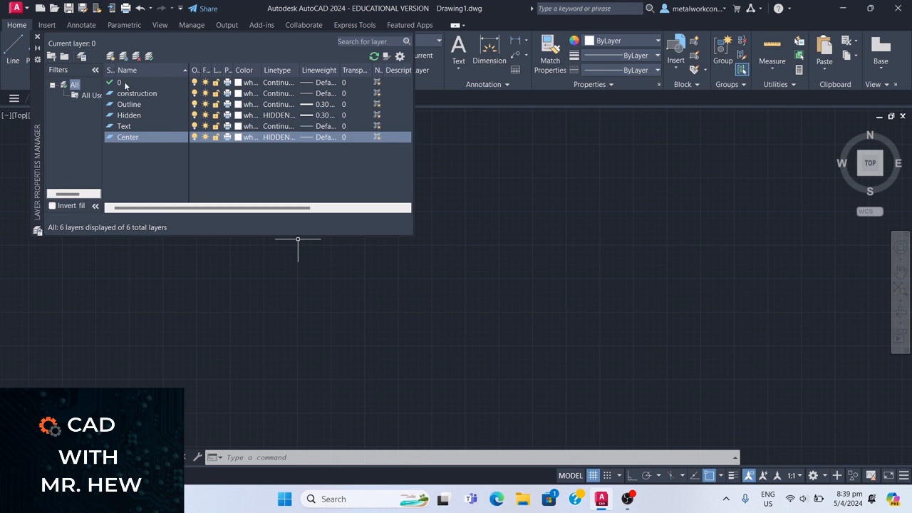
Step: Add a new layer named Section below the Center layer and give it the Continuous linetype
click(109, 57)
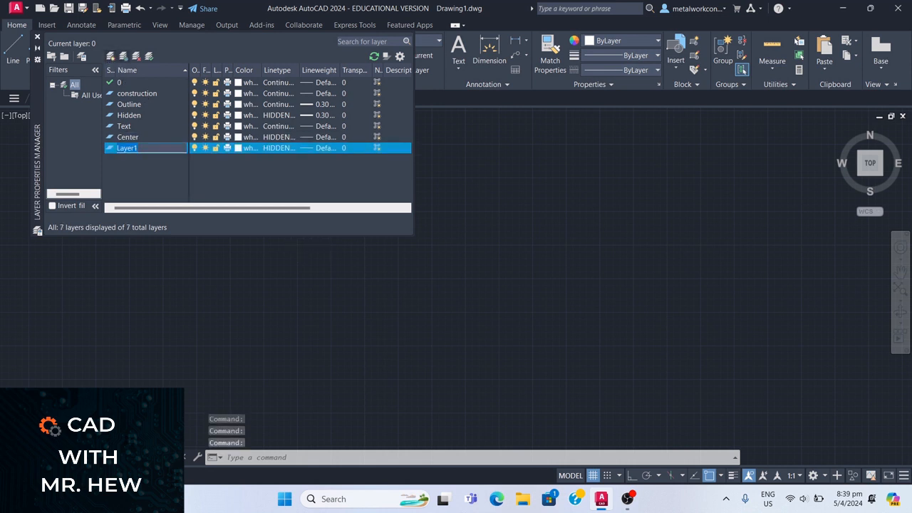
text(Section)
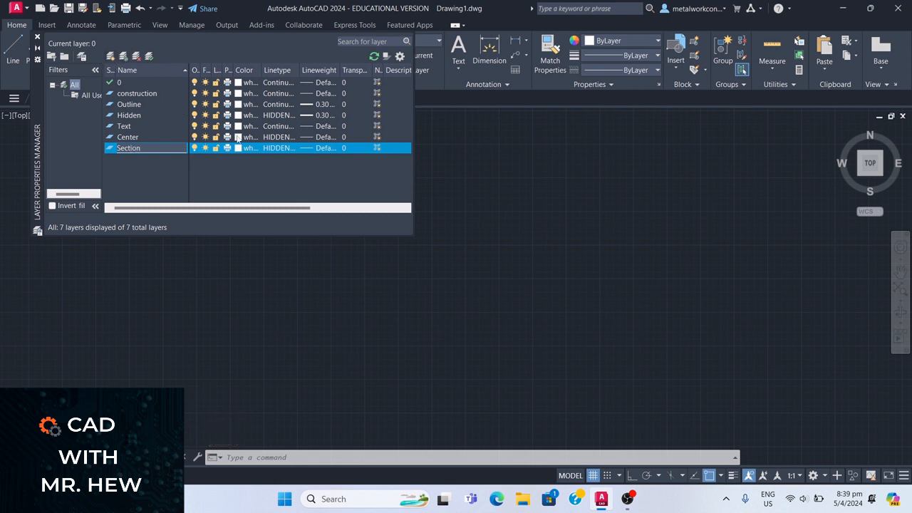
click(275, 149)
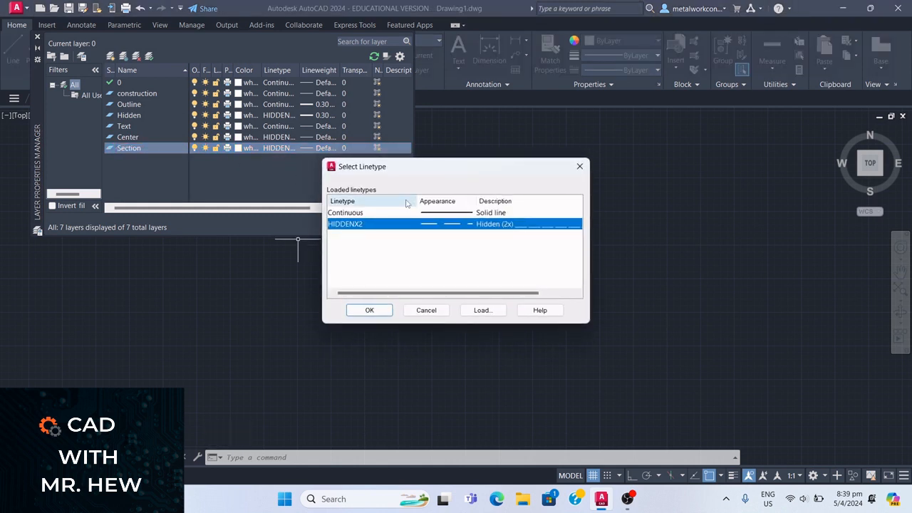
click(352, 213)
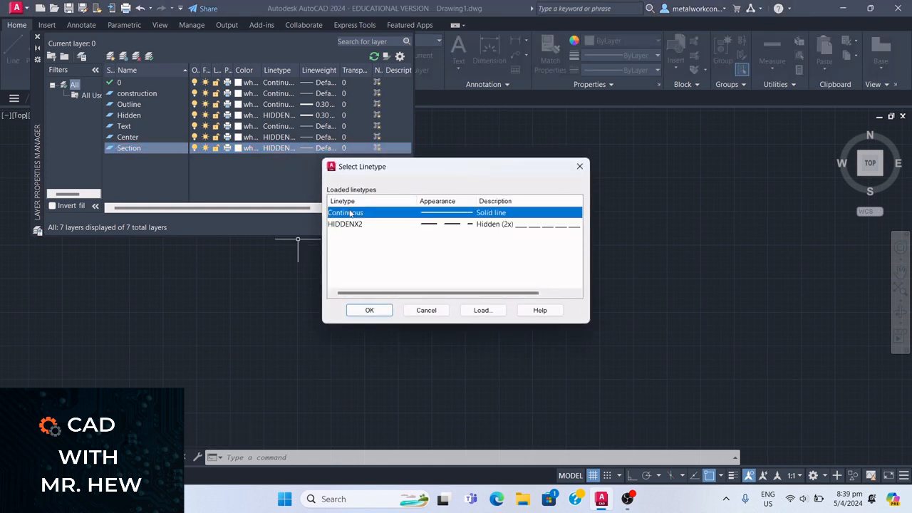
click(370, 310)
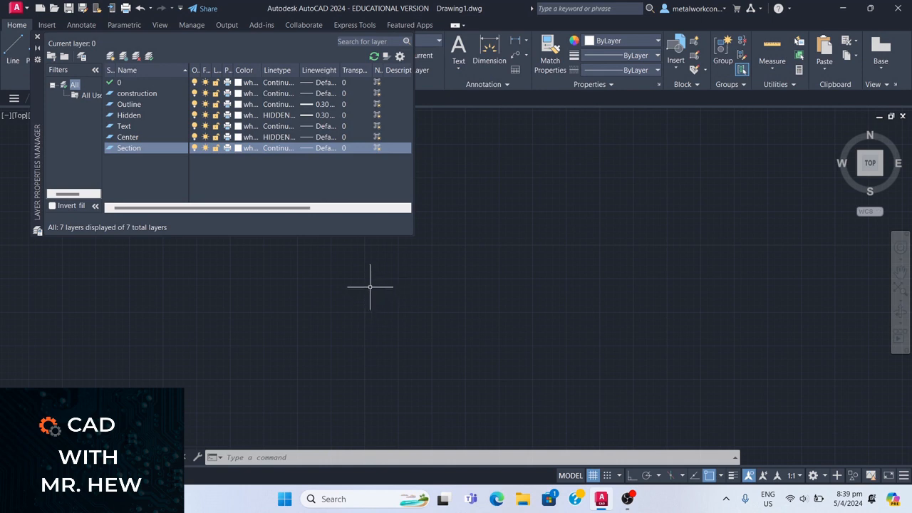
Step: Load the CENTER2 linetype from acadiso.lin through the Center layer's linetype selection
click(278, 137)
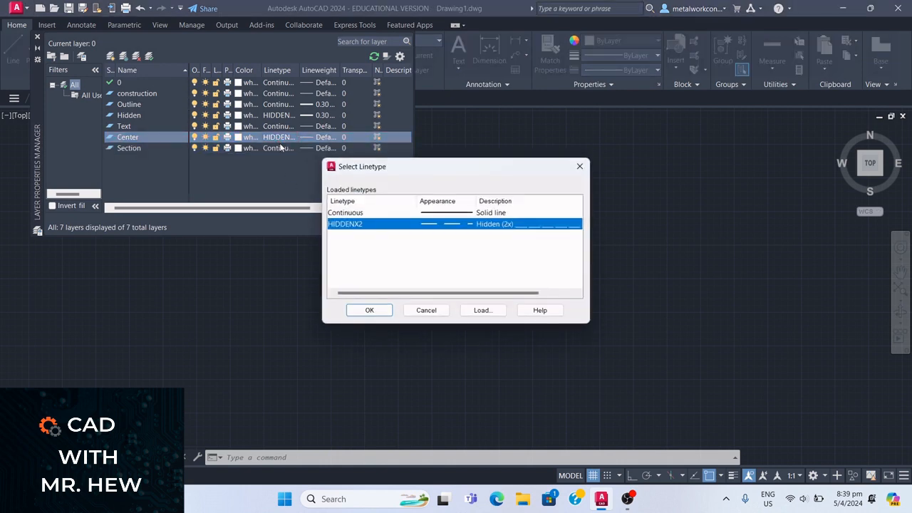
click(482, 310)
scroll(473, 236, down, 6)
scroll(473, 236, down, 4)
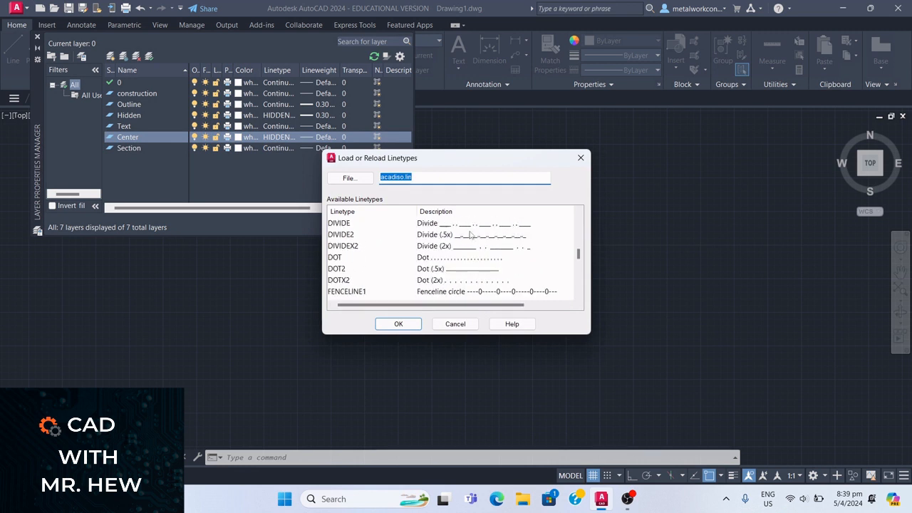
scroll(470, 235, up, 4)
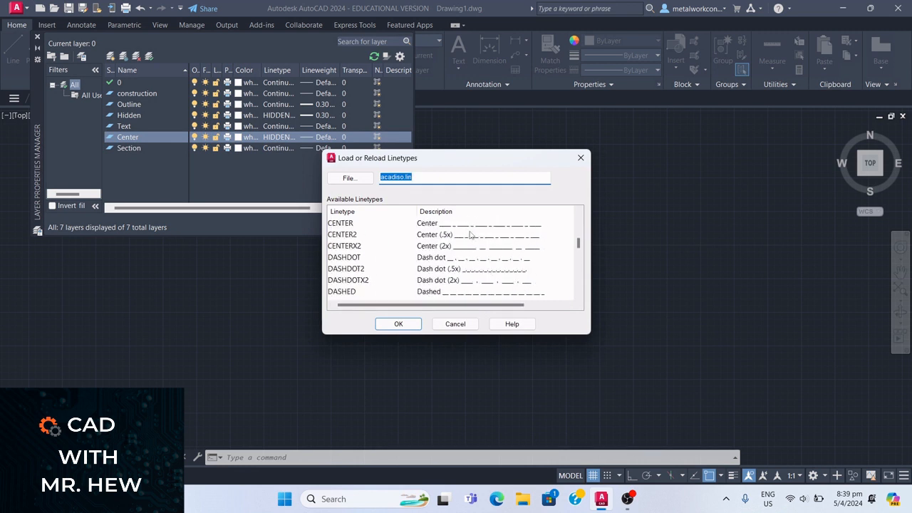
click(346, 236)
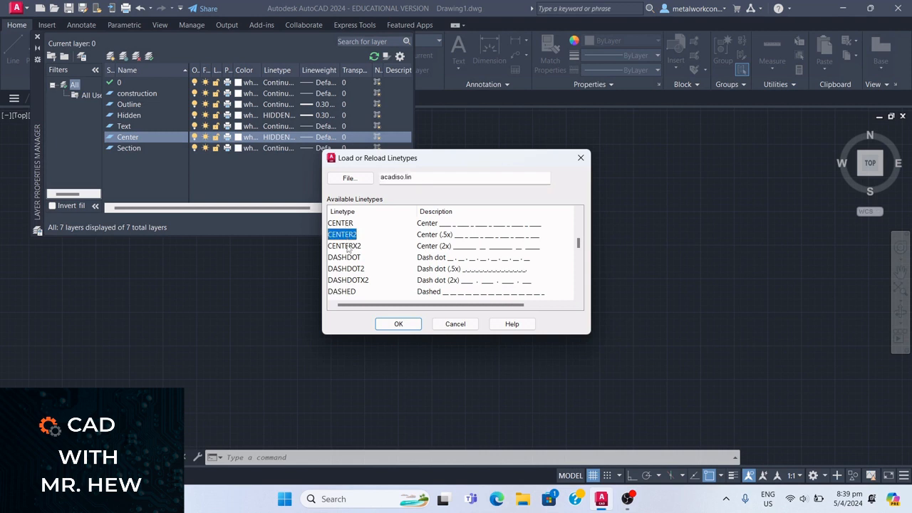
click(399, 323)
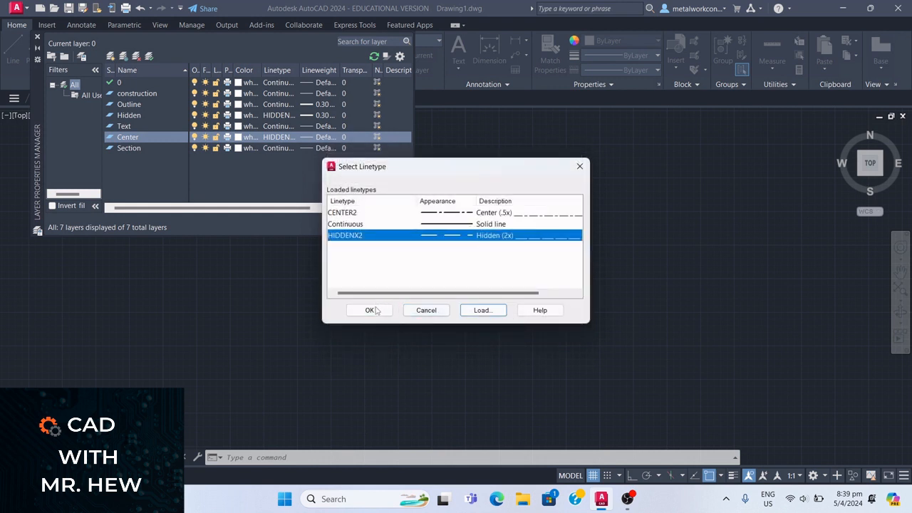
click(369, 310)
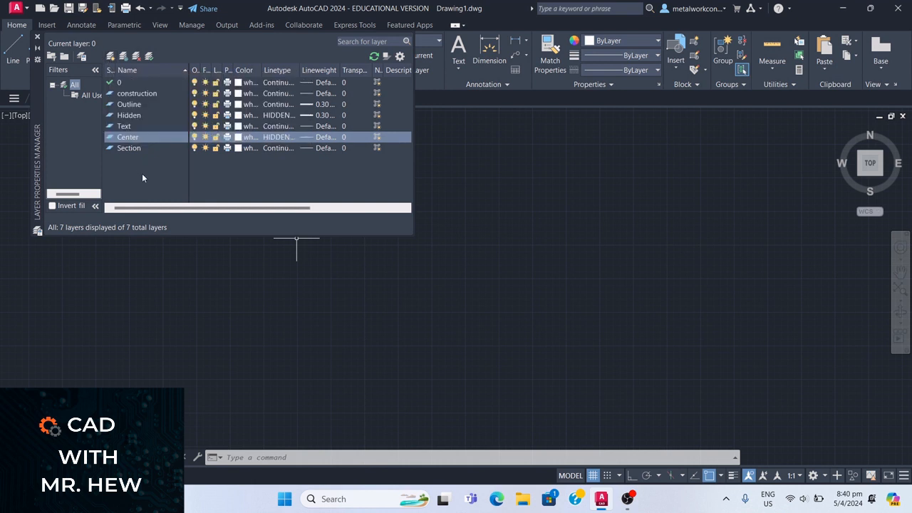
Step: Close the layer properties manager and make Outline the current layer
key(Escape)
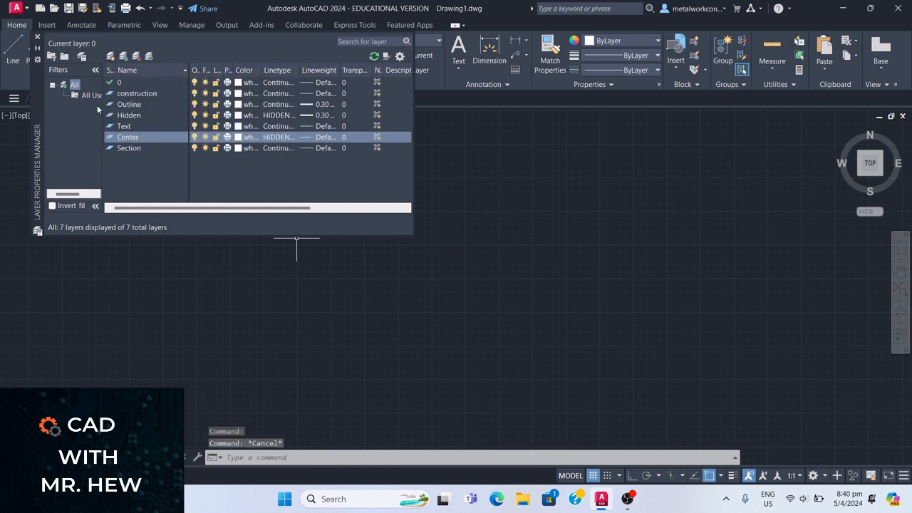
click(37, 38)
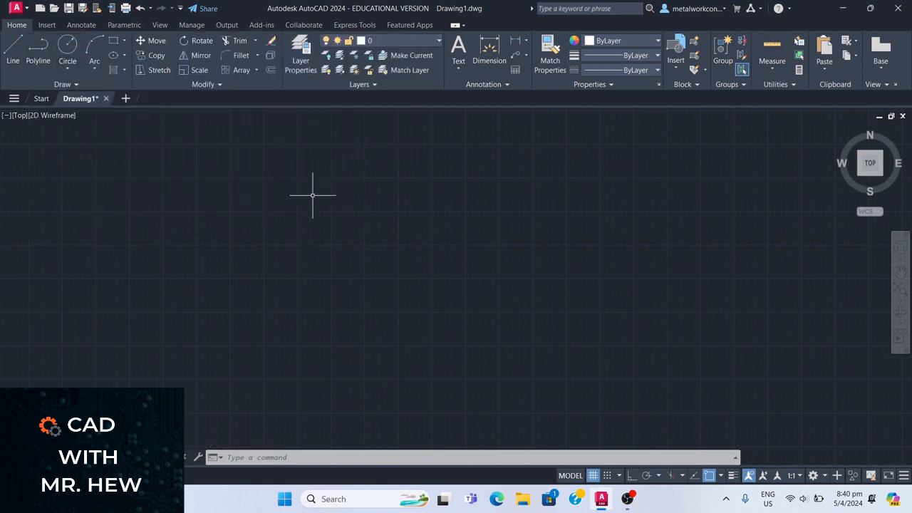
click(408, 42)
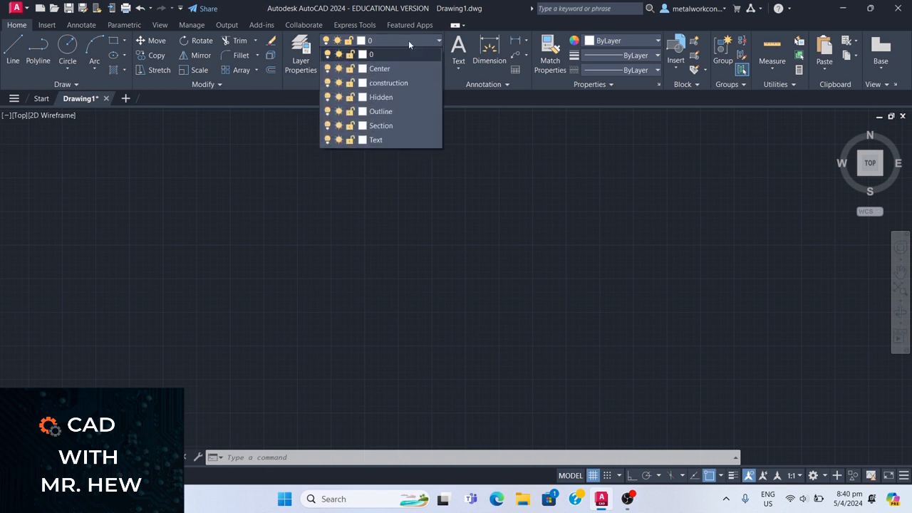
click(384, 112)
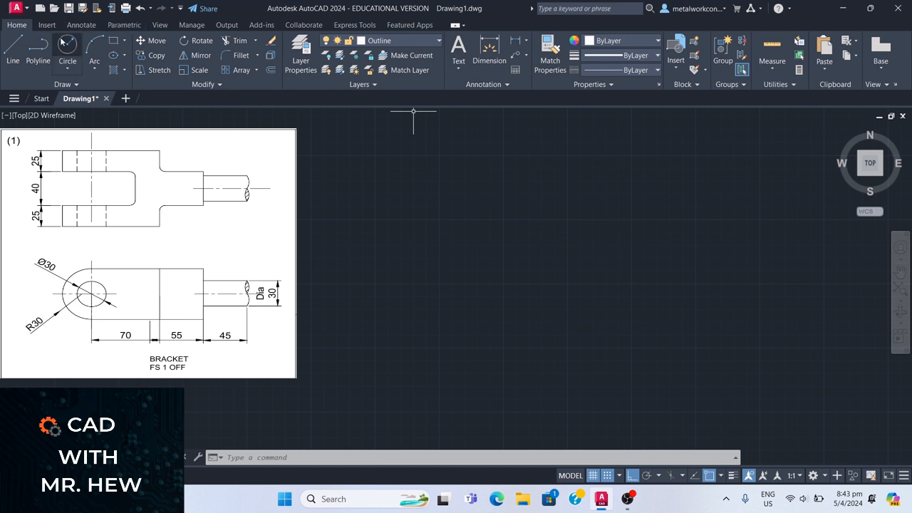
Step: Start the bracket's top view with a 100 mm horizontal line as the lower edge of its outline
click(13, 47)
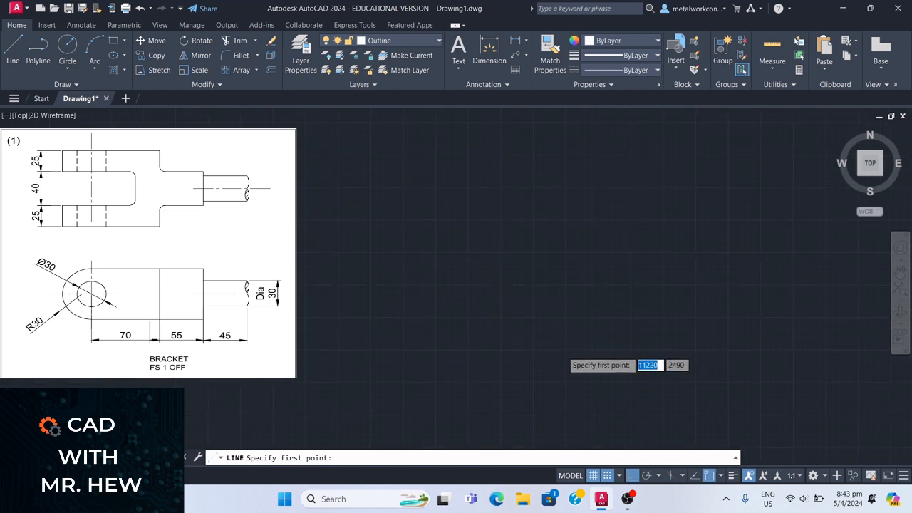
click(569, 348)
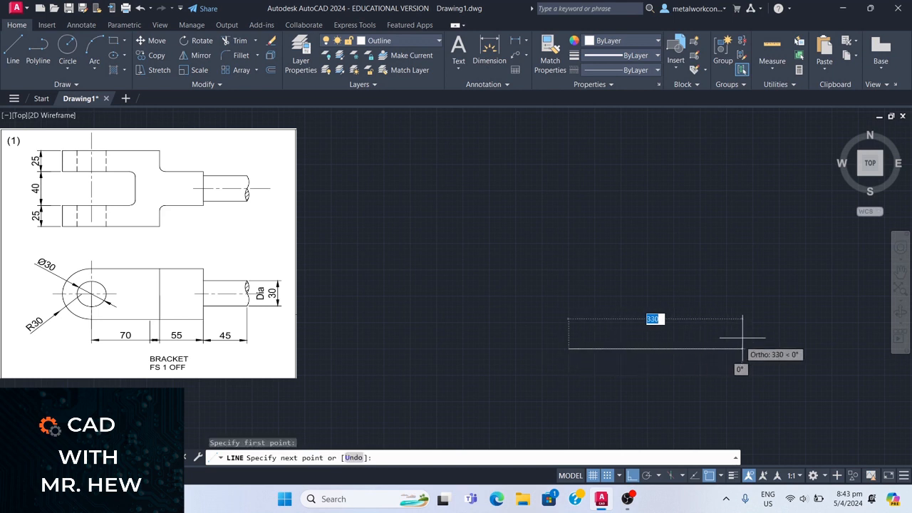
text(1)
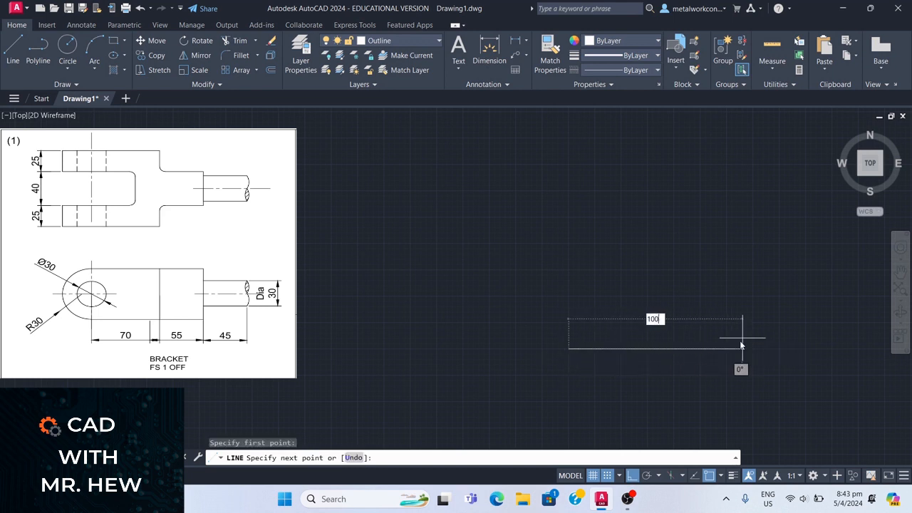
text(00)
key(Return)
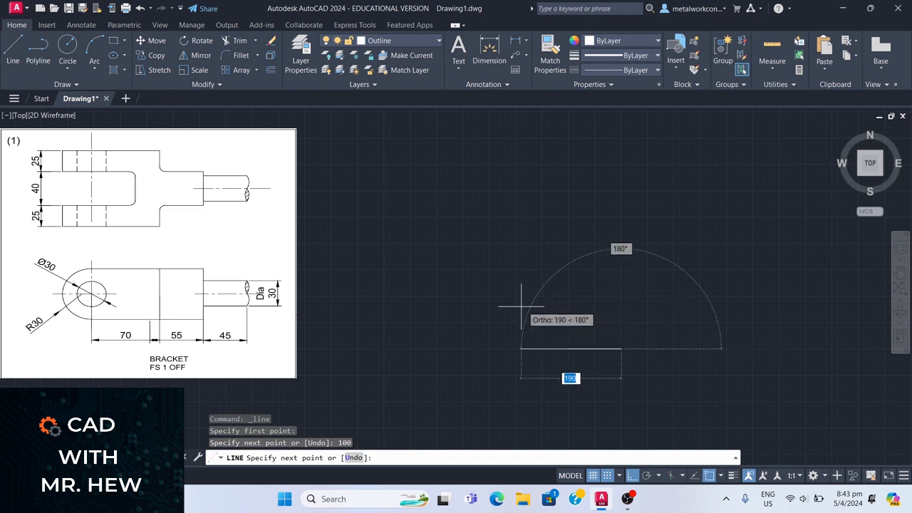
Step: Continue the outline from the lower edge's right end, 25 mm up and 45 mm to the right, forming the lower shoulder
scroll(647, 332, up, 8)
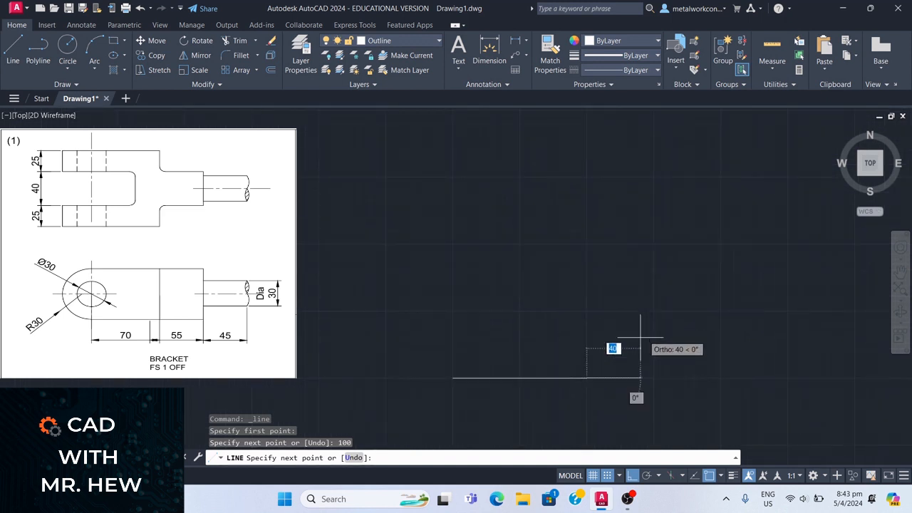
click(901, 272)
drag(796, 338, 855, 238)
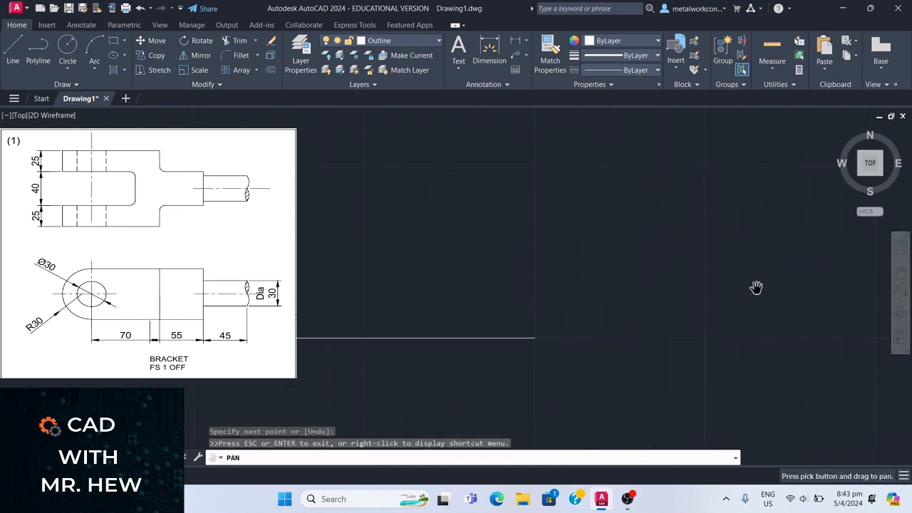
mouse_move(756, 289)
mouse_down()
mouse_move(874, 290)
mouse_move(734, 285)
mouse_move(838, 287)
mouse_up()
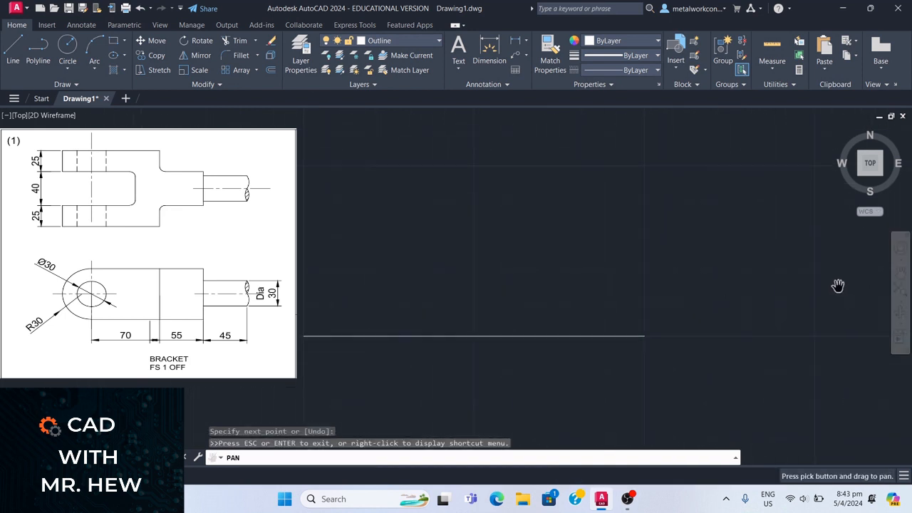
mouse_move(663, 275)
mouse_down()
mouse_move(820, 287)
mouse_move(836, 297)
mouse_move(763, 303)
mouse_move(746, 323)
mouse_move(713, 327)
mouse_up()
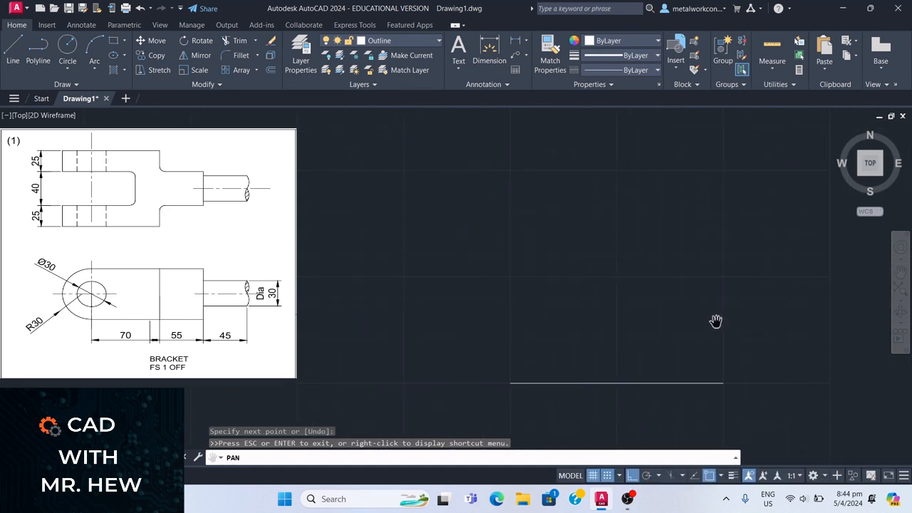
key(Escape)
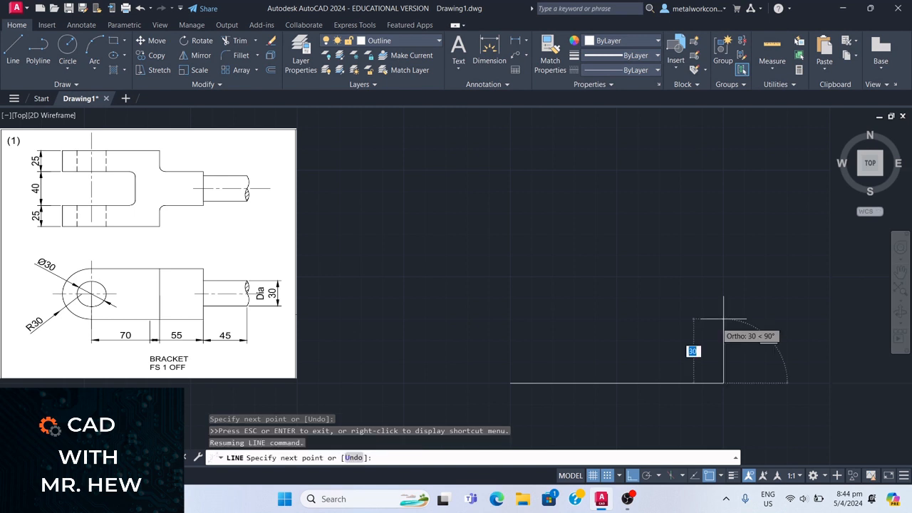
text(25)
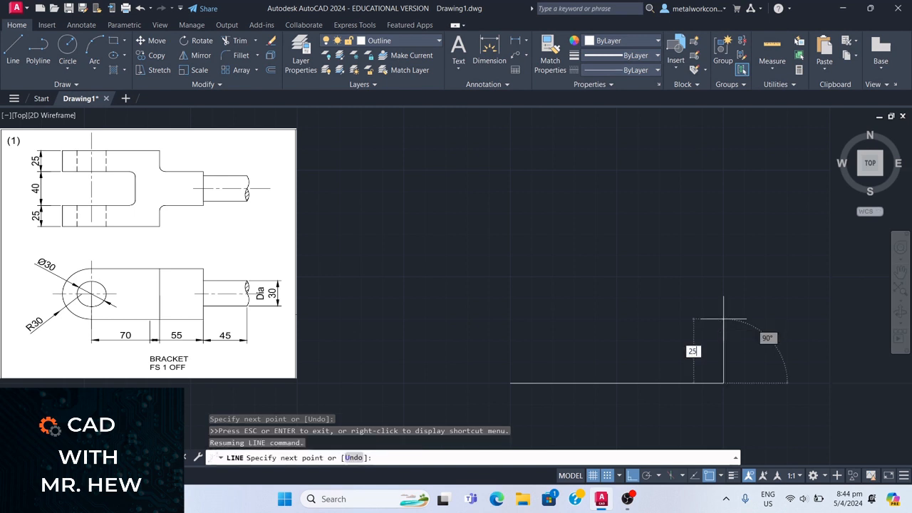
key(Return)
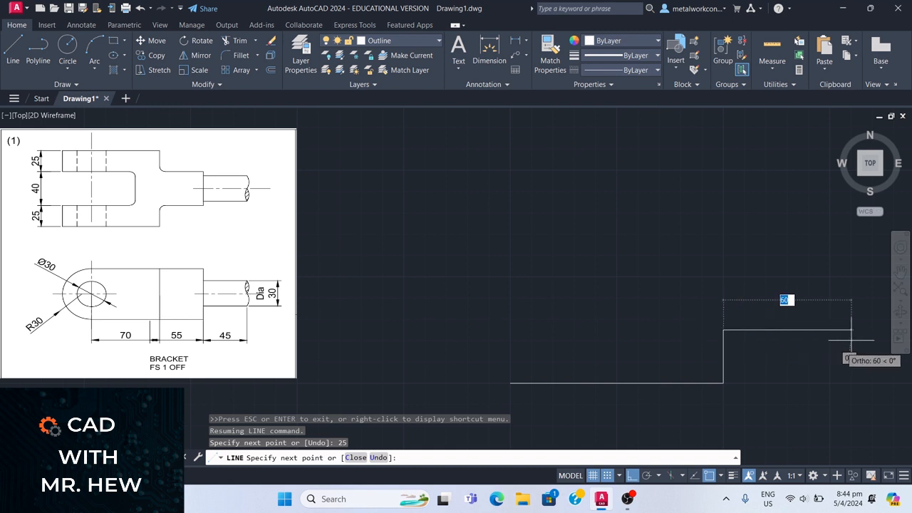
text(45)
key(Return)
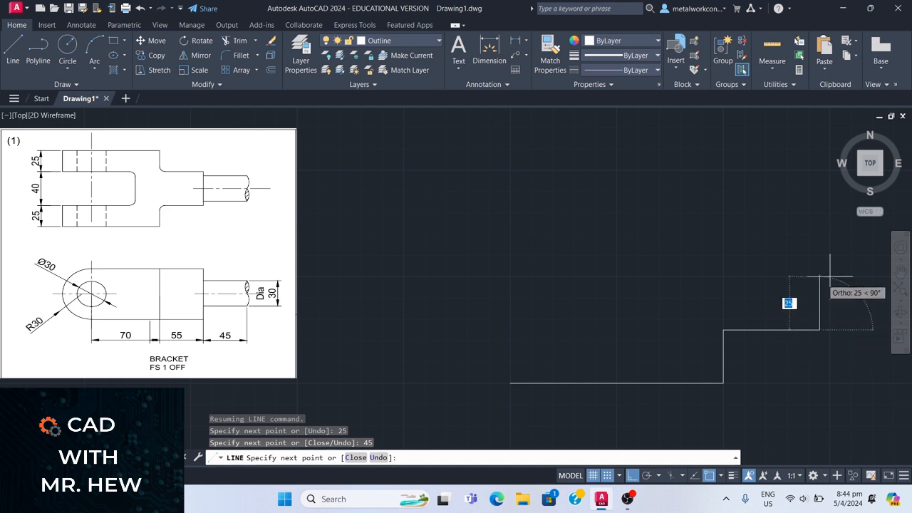
Step: Draw the narrow end of the outline, 40 mm straight up and 45 mm back to the left
text(40)
key(Return)
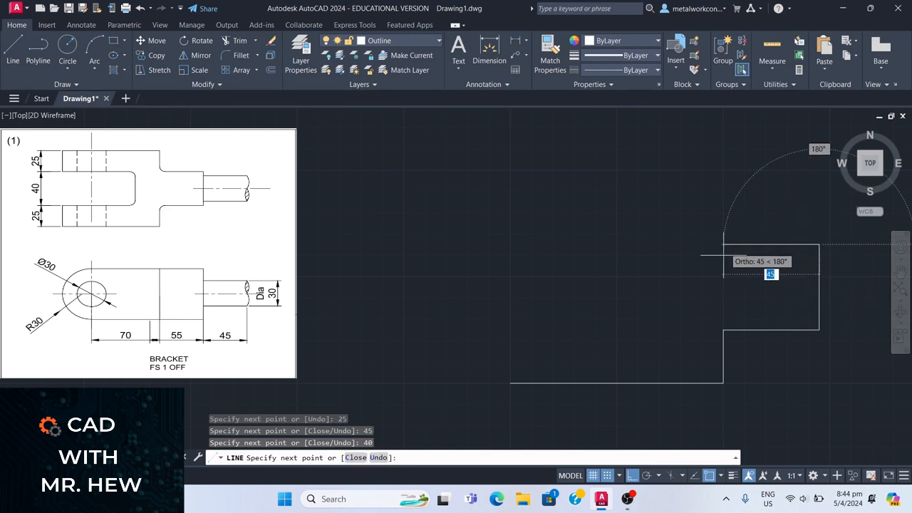
text(4)
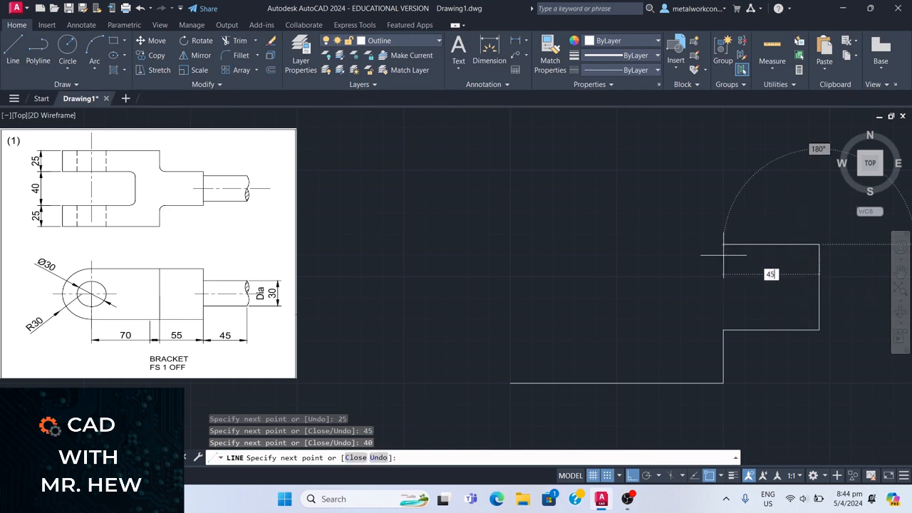
text(5)
key(Return)
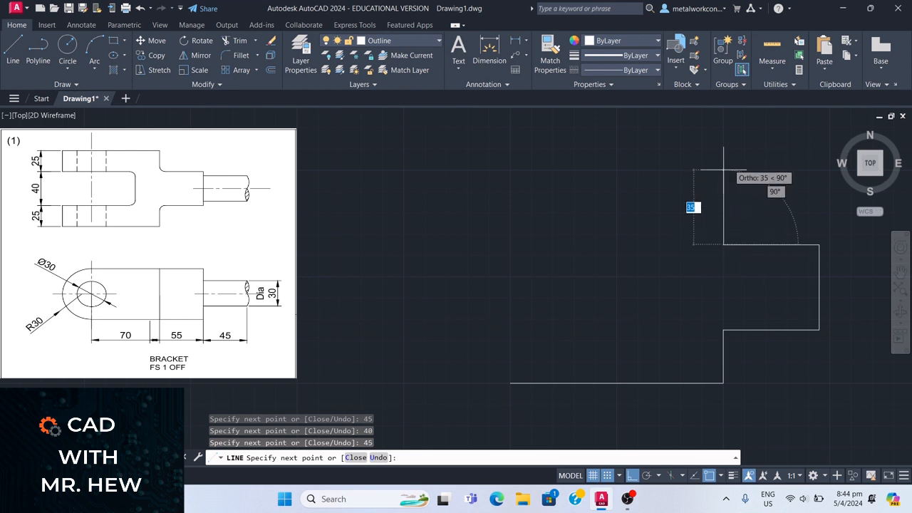
Step: Continue the outline 25 mm up for the upper shoulder and 100 mm left for the upper edge
text(2)
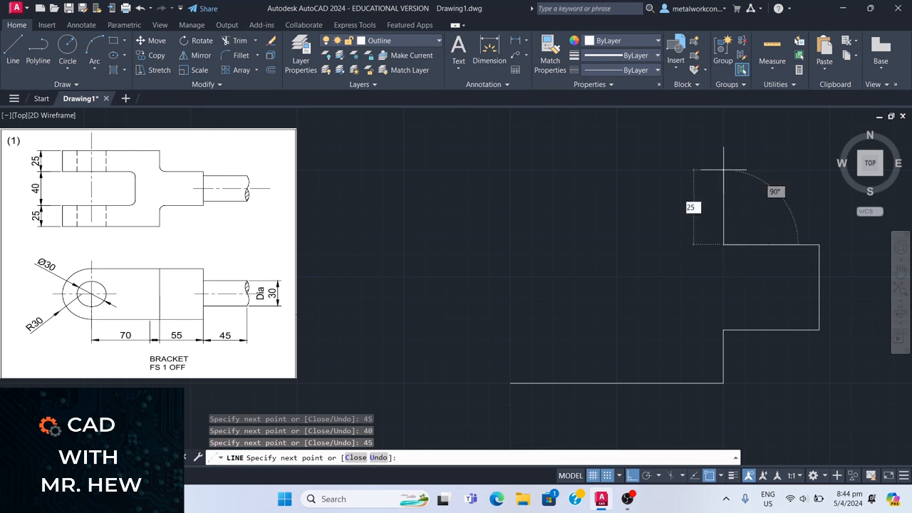
text(5)
key(Return)
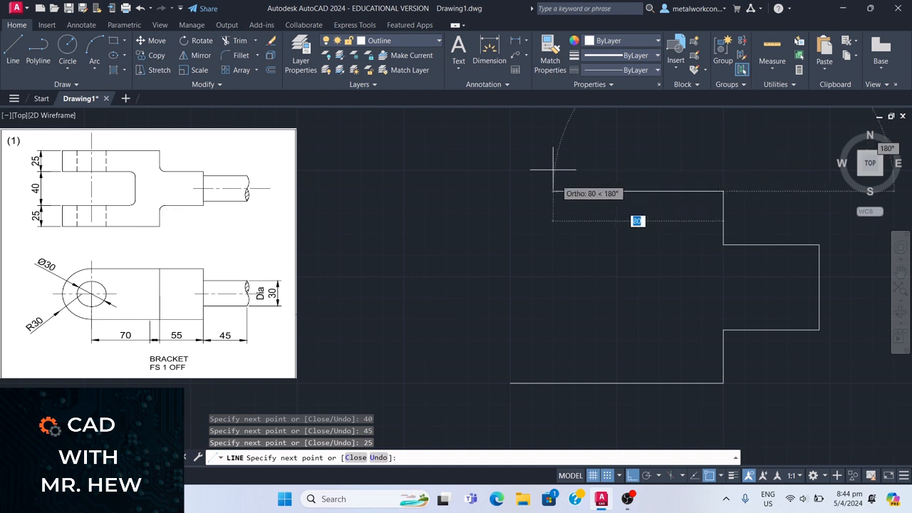
text(1)
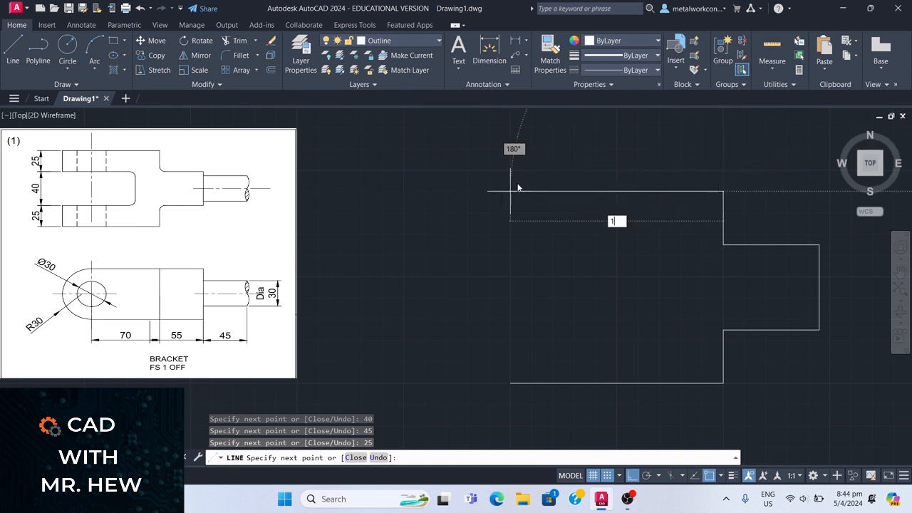
text(00)
key(Return)
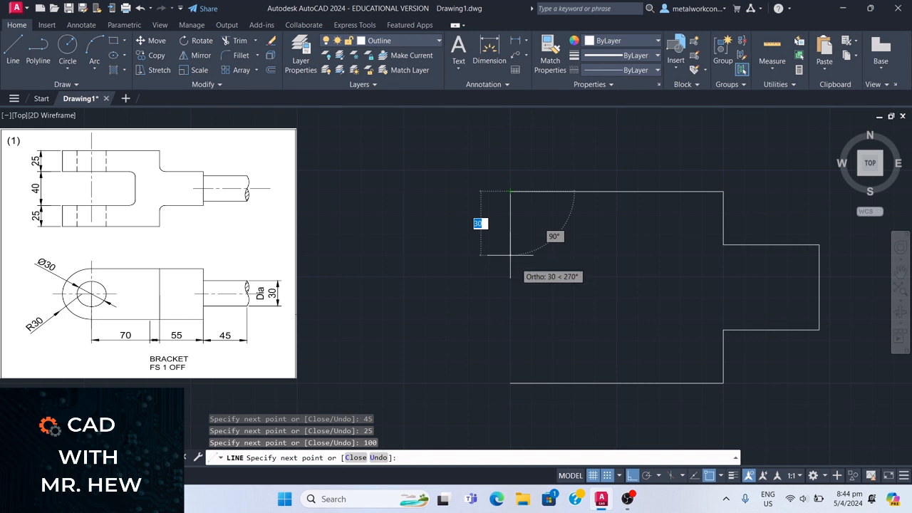
Step: Draw the upper arm's end edge 25 mm down, and the slot's upper edge in two collinear segments of 30 mm and 45 mm
key(BackSpace)
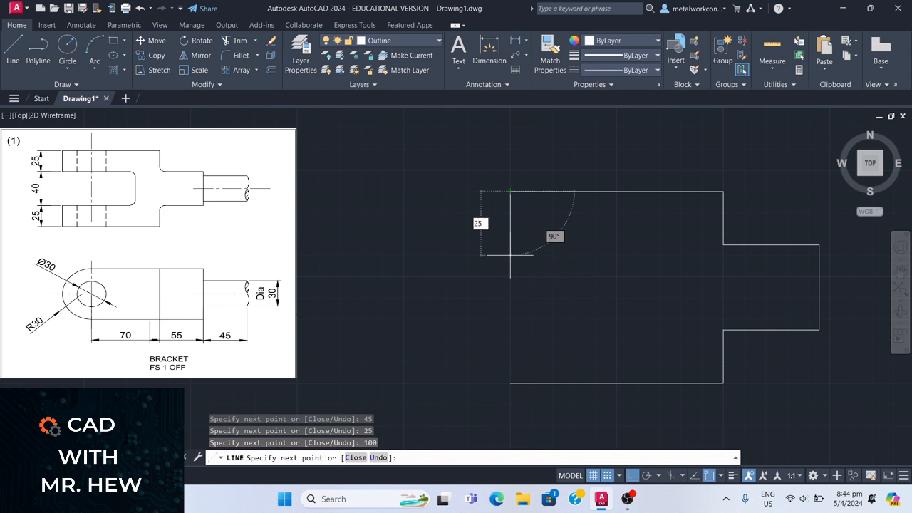
text(25)
key(Return)
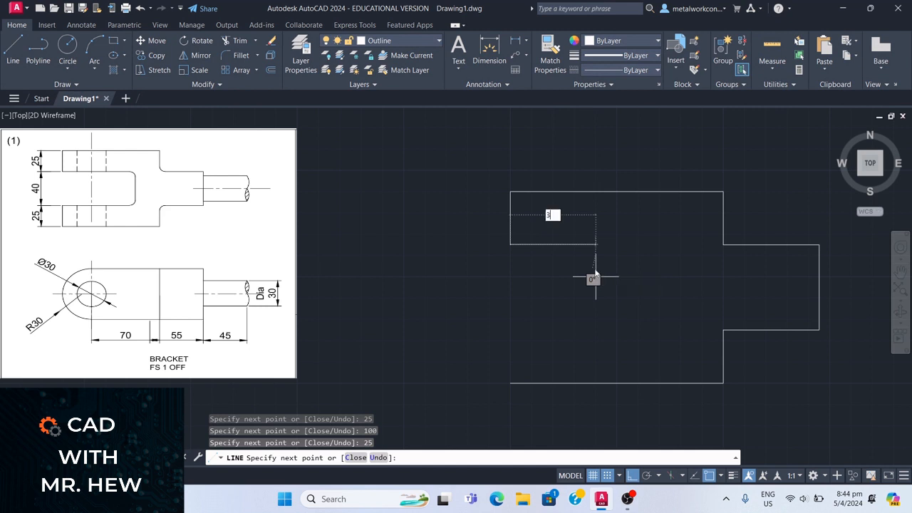
key(Return)
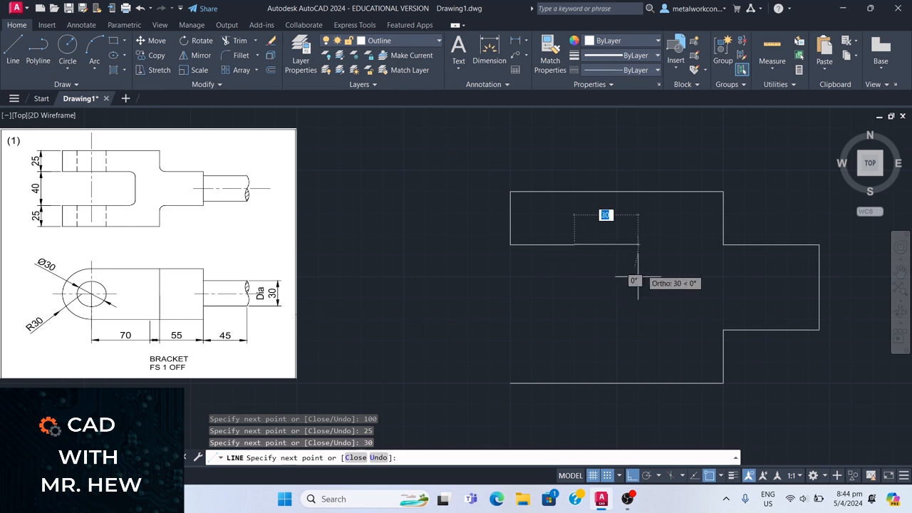
text(45)
key(Return)
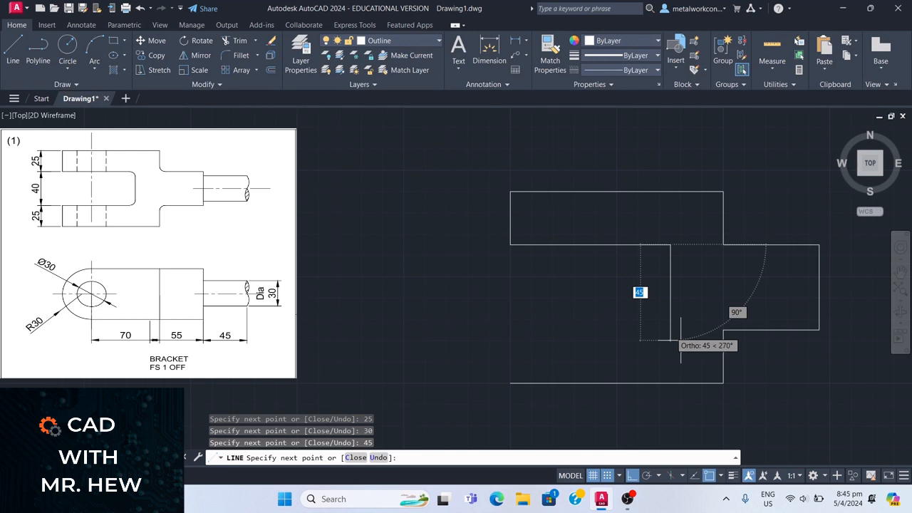
Step: Draw the slot's inner end 40 mm down and its lower edge 75 mm to the left, leaving grid snap on
text(4)
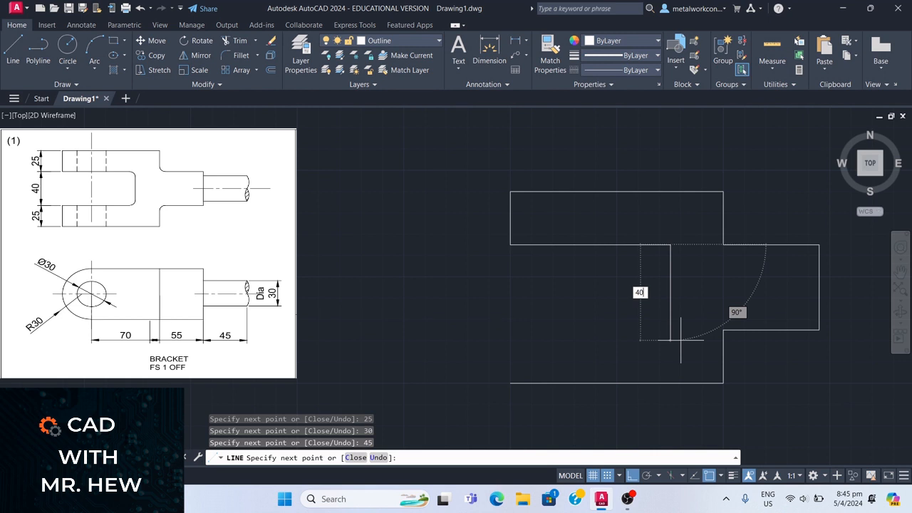
text(0)
key(Return)
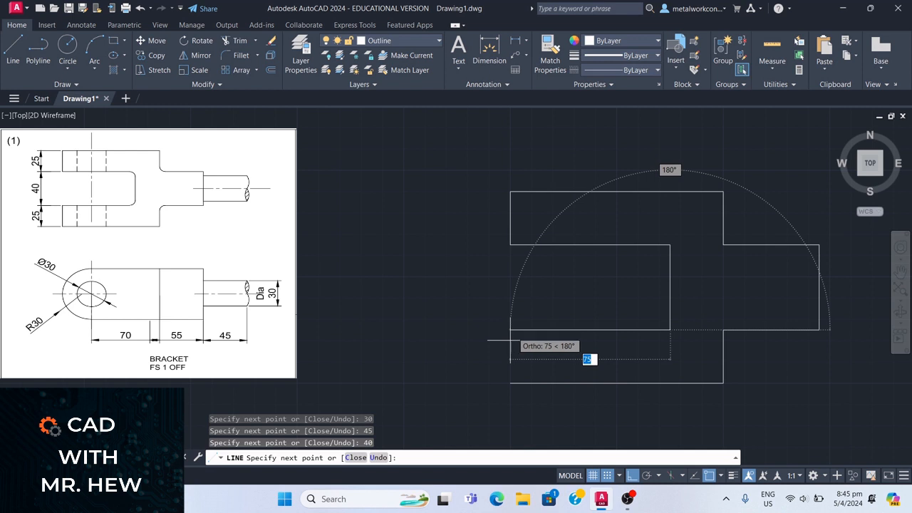
click(610, 476)
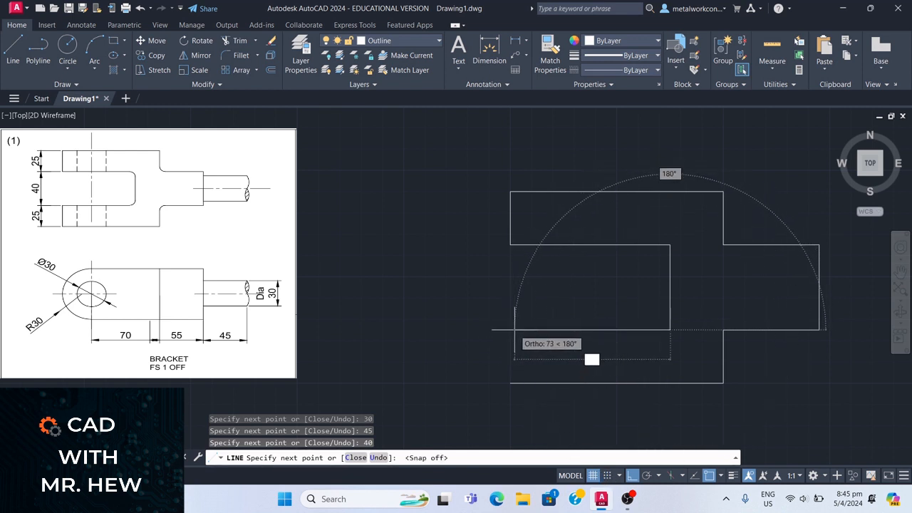
click(608, 475)
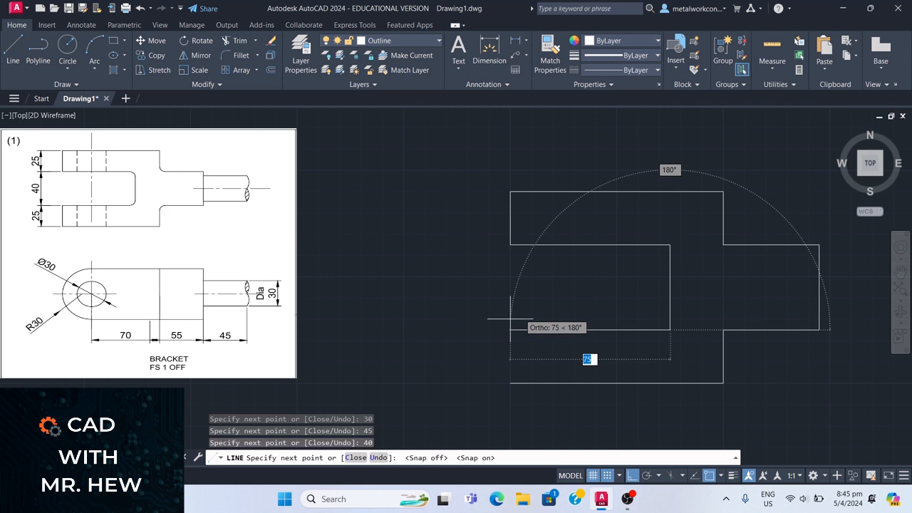
text(75)
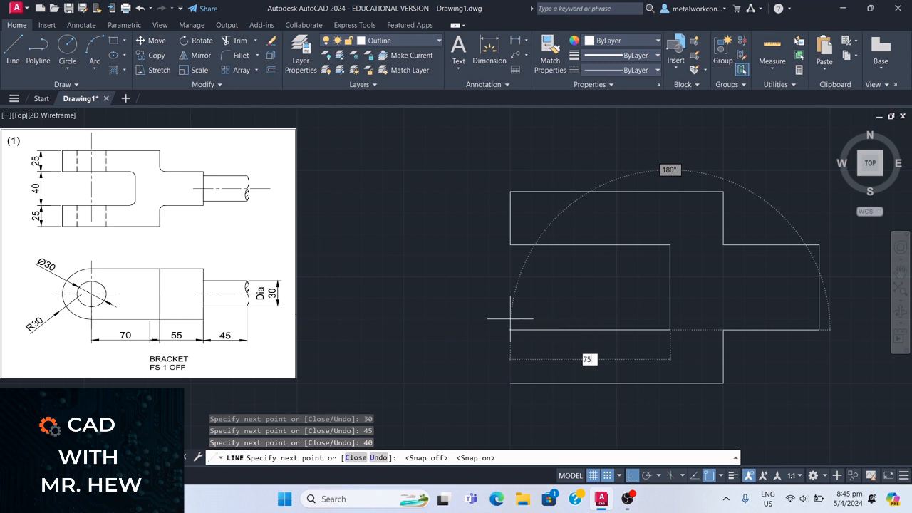
key(Return)
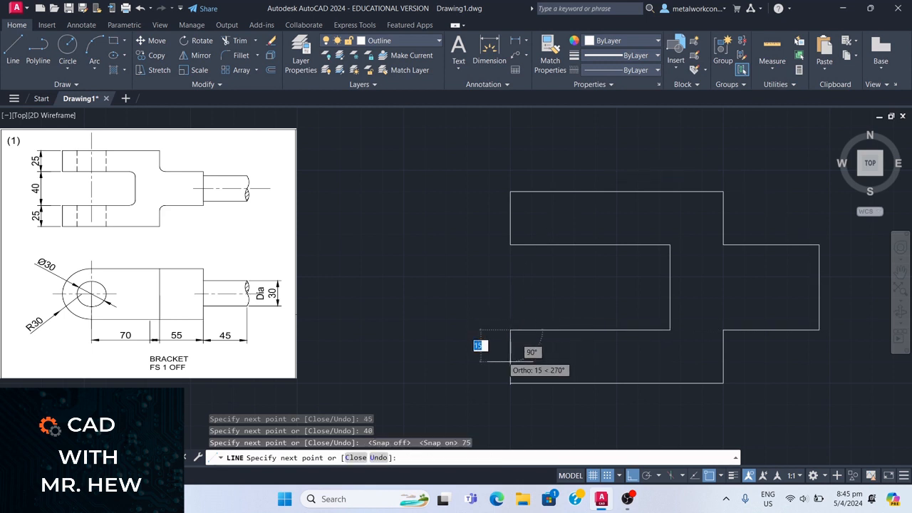
Step: Close the outline with the lower arm's vertical end edge down to the starting corner and finish the line
click(510, 362)
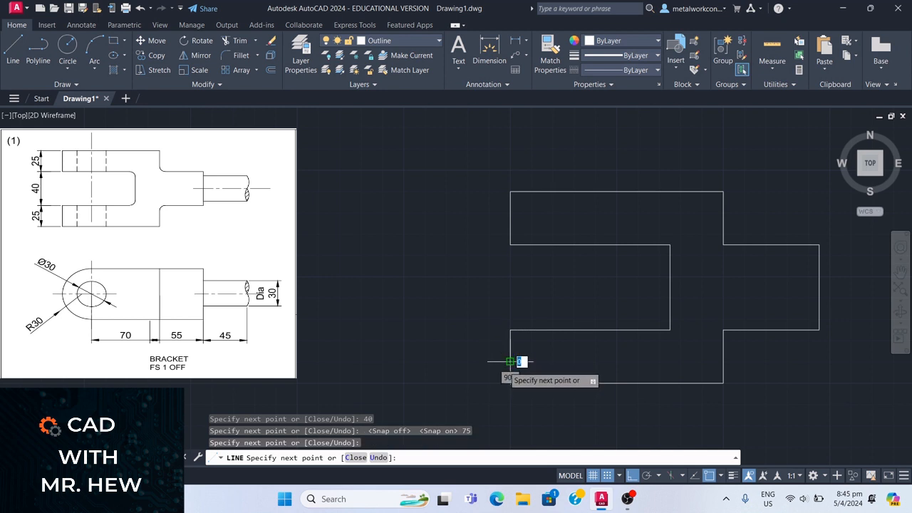
text(25)
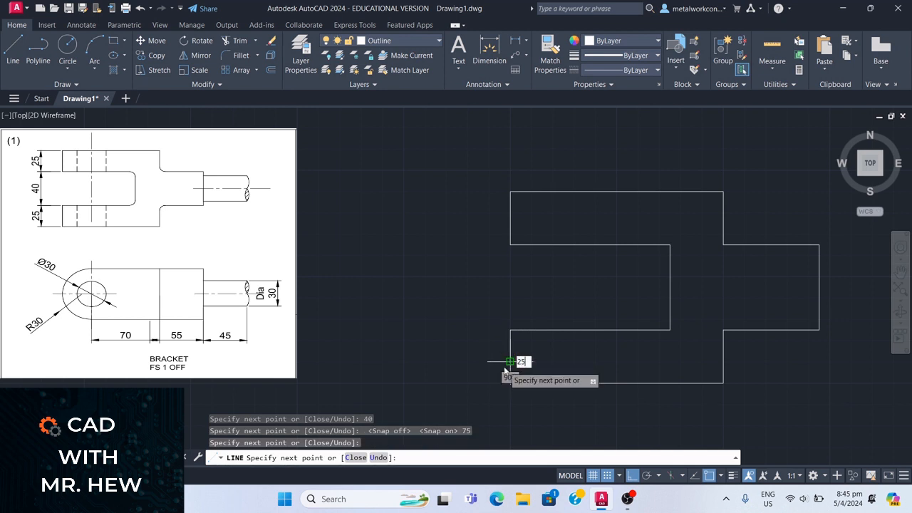
key(Return)
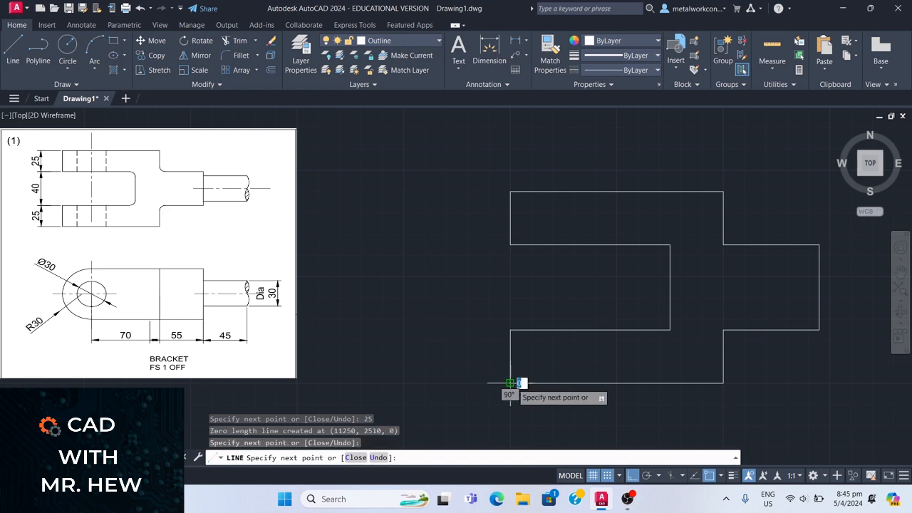
key(Return)
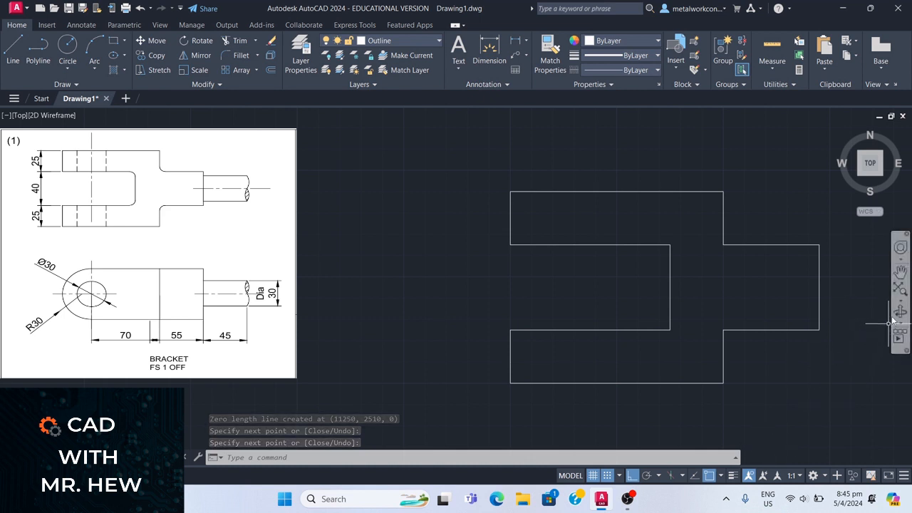
click(900, 272)
drag(827, 304, 759, 313)
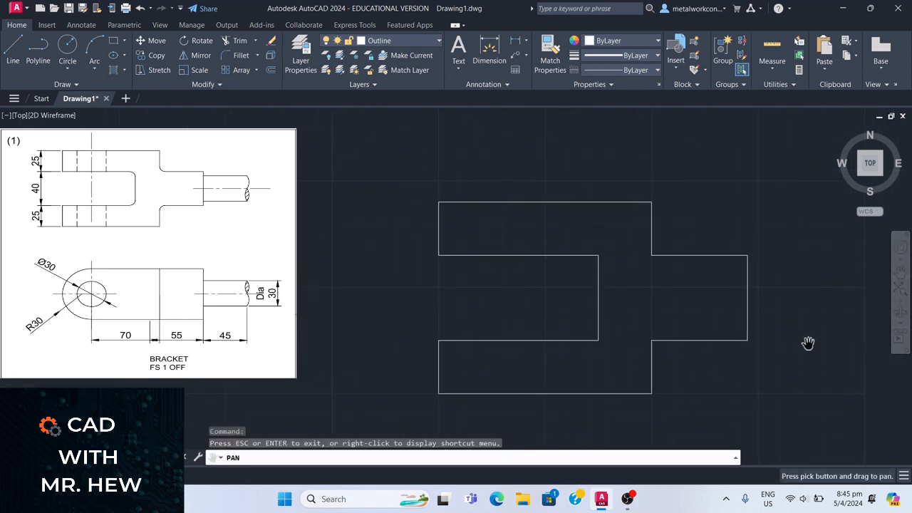
key(Escape)
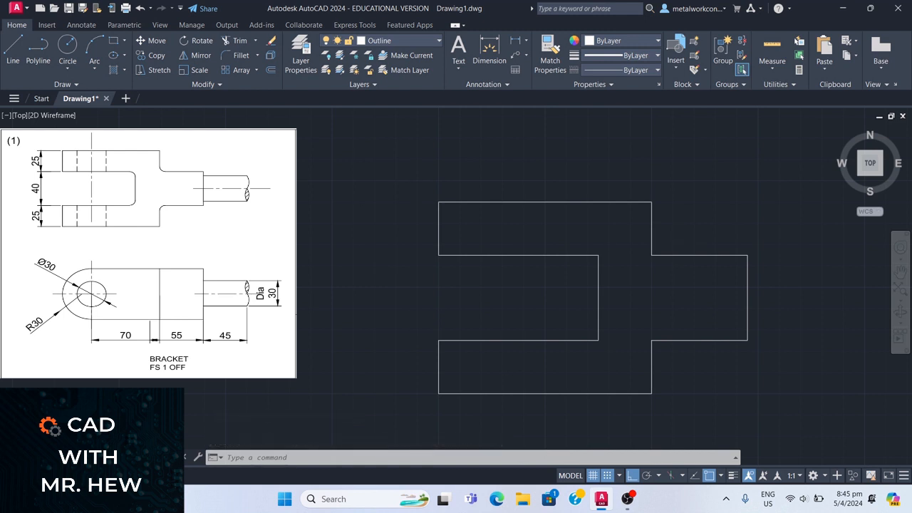
Step: With grid snap off, draw lines from the midpoint of the bracket's end edge, 15 mm down and 45 mm right for the shaft's lower edge
click(13, 53)
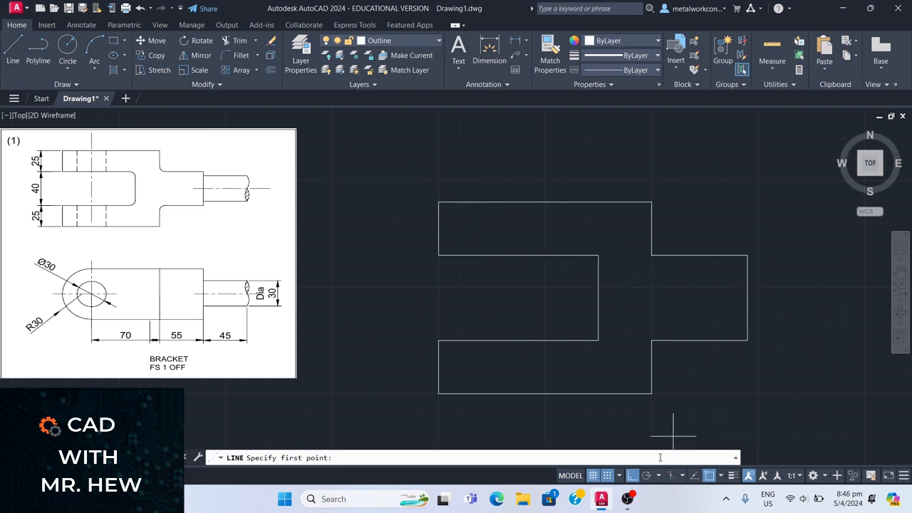
key(F9)
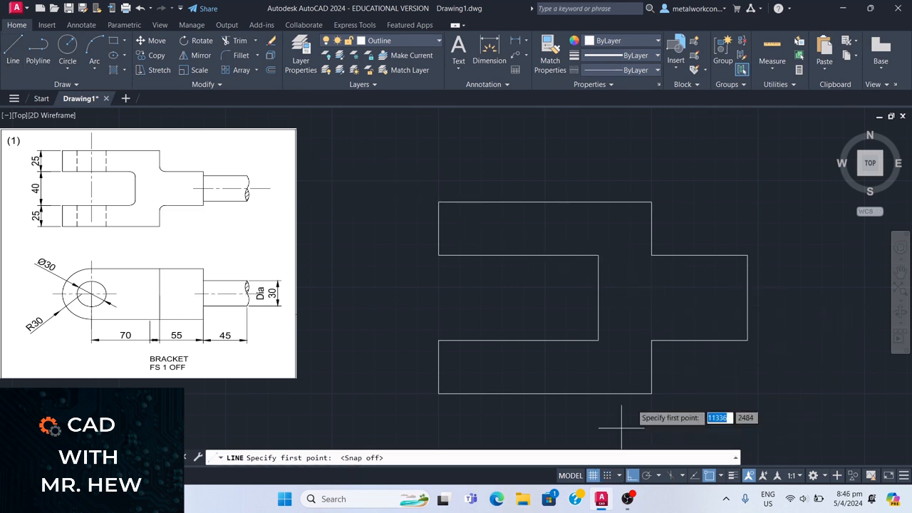
click(747, 297)
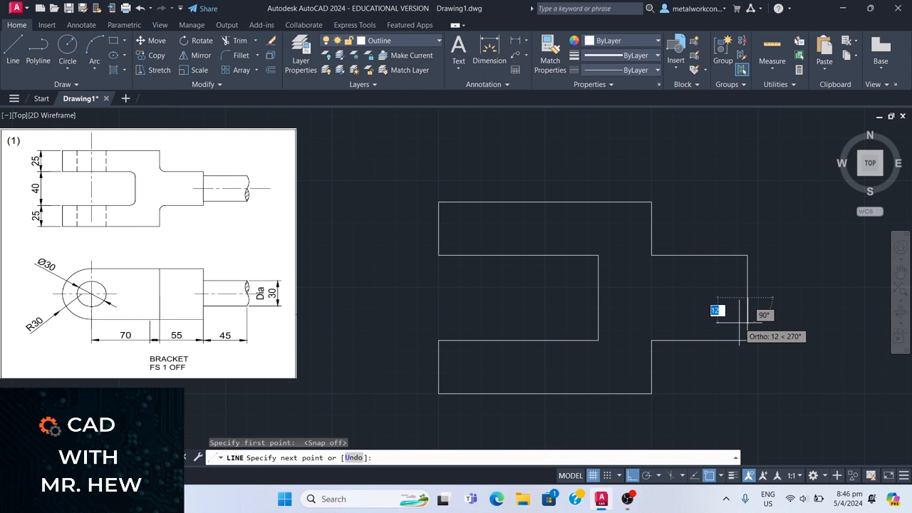
text(1)
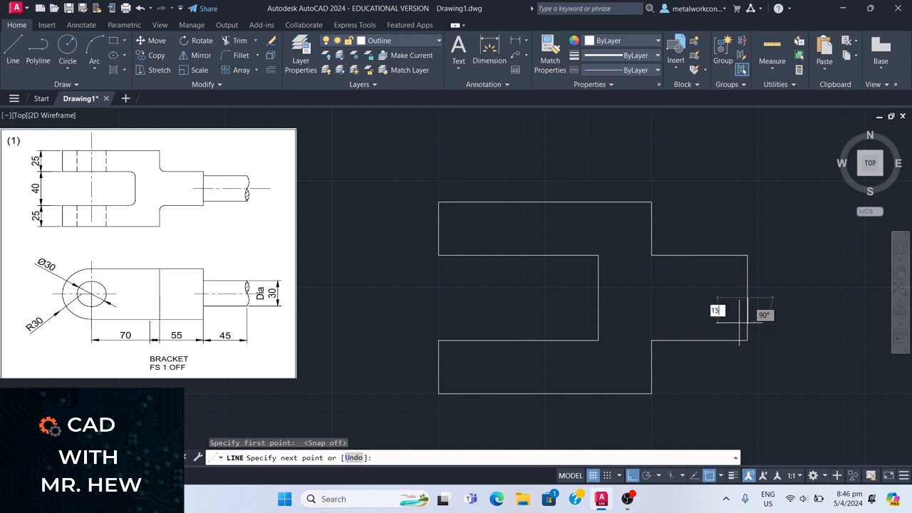
key(Return)
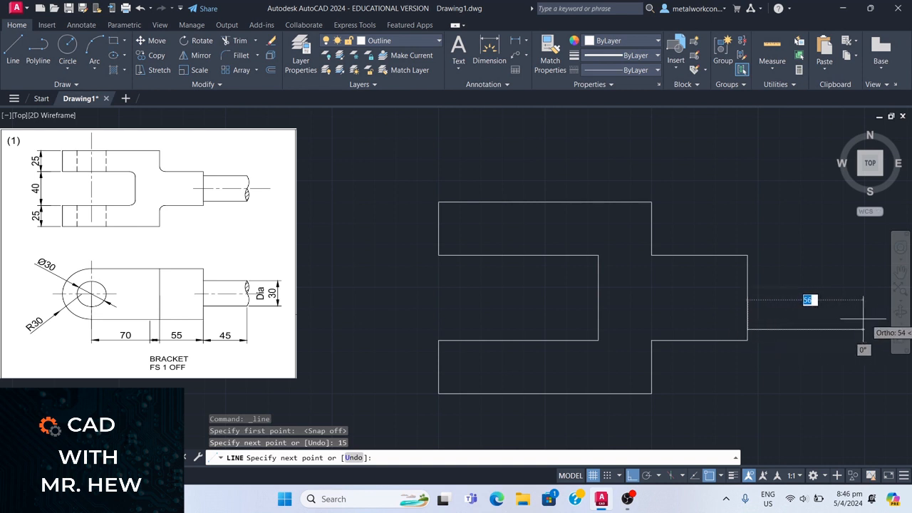
text(45)
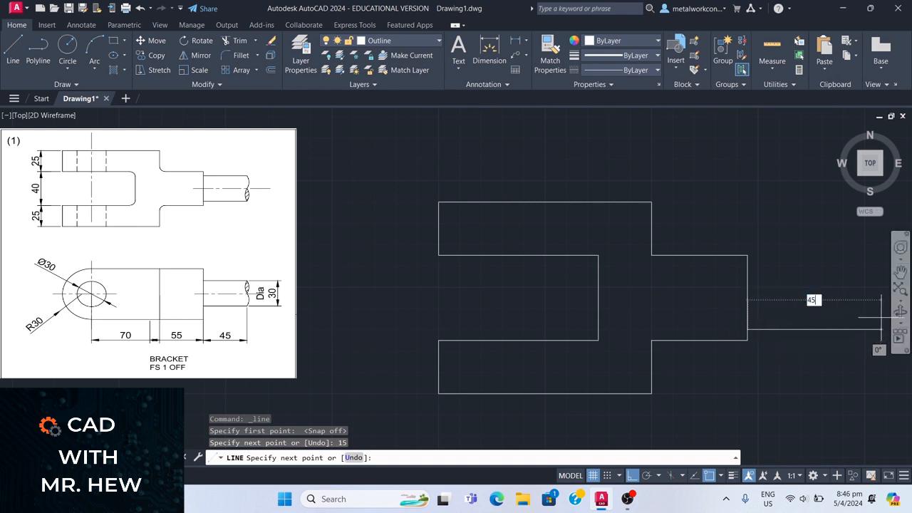
key(Return)
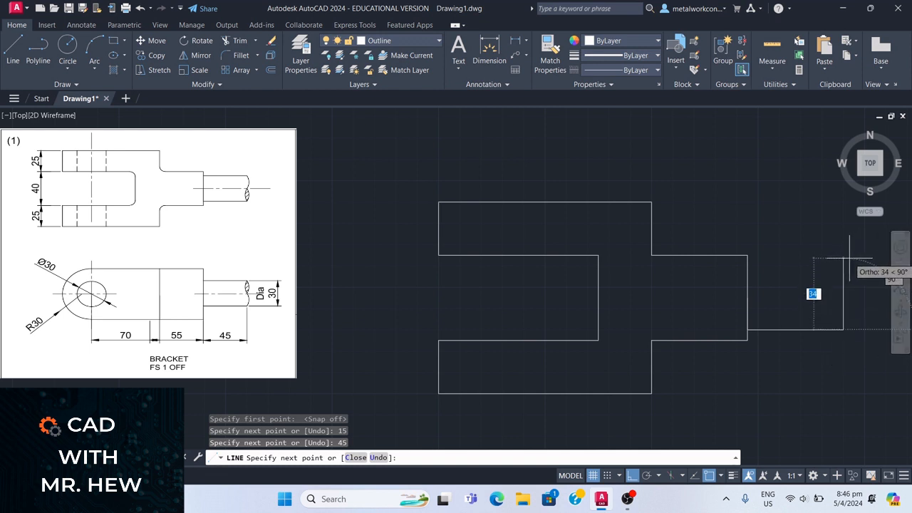
Step: Complete the shaft outline with a 30 mm upward end edge and a 45 mm upper edge back to the bracket, ending the line
text(3)
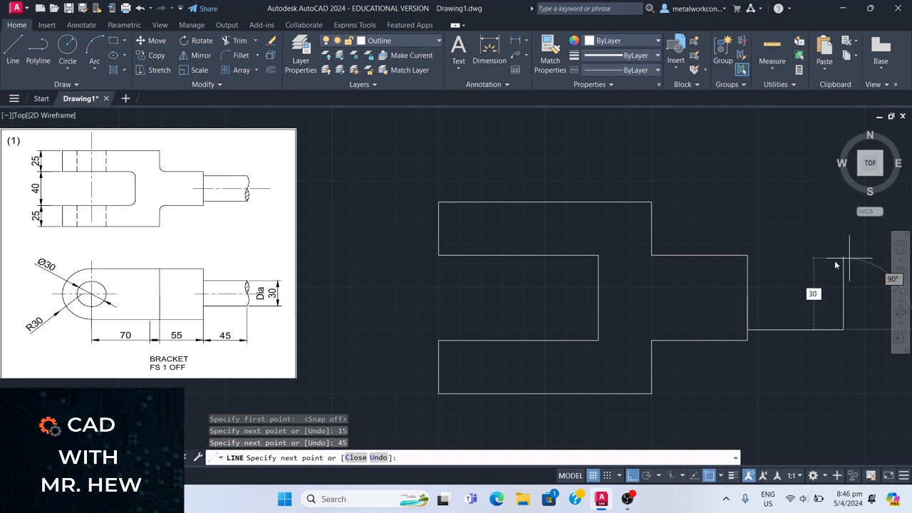
key(Return)
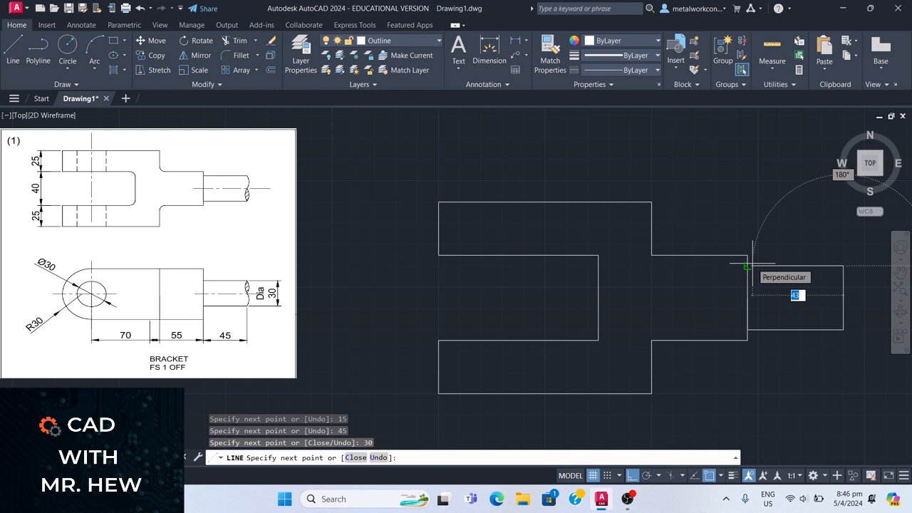
text(4)
key(Return)
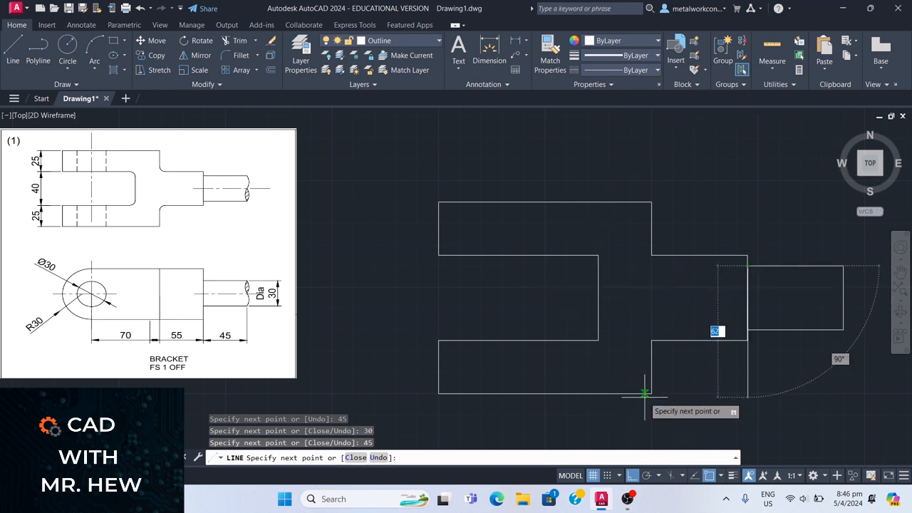
key(Return)
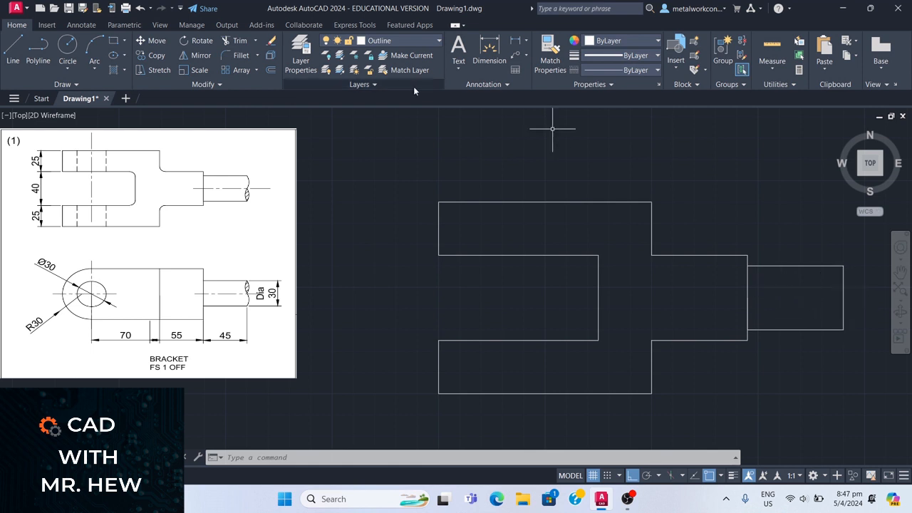
Step: Make the construction layer current and draw a vertical line over the shaft's end edge, from its upper to its lower corner
click(384, 42)
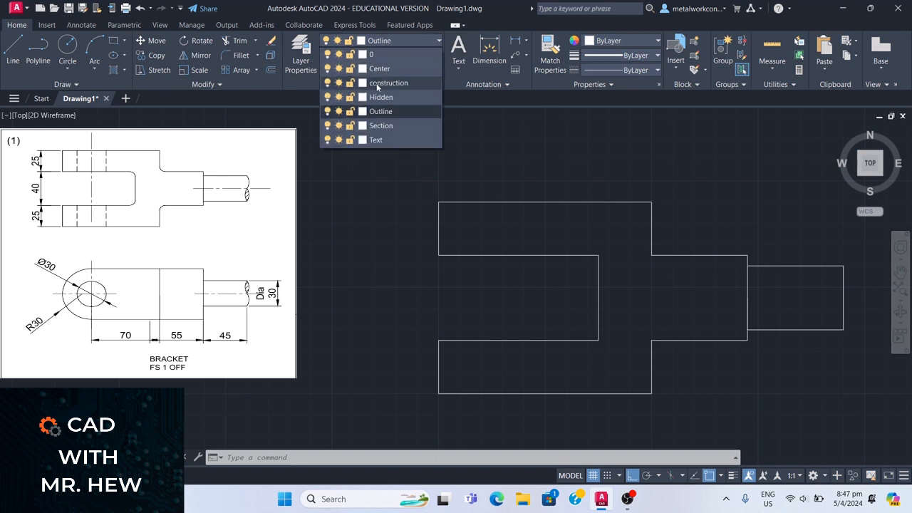
click(377, 84)
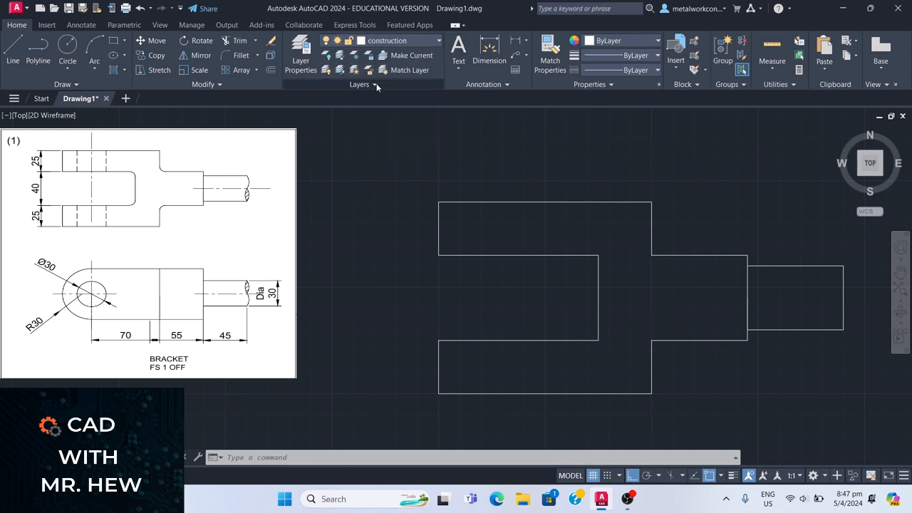
click(11, 48)
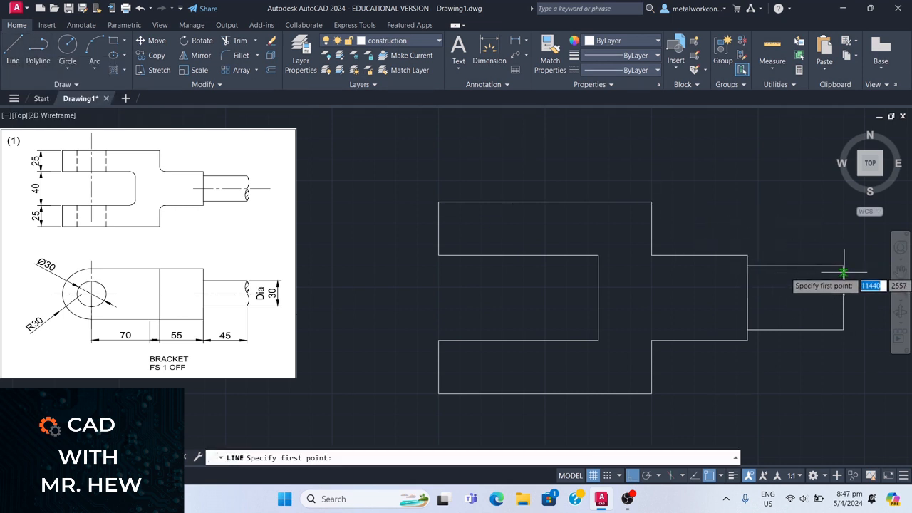
click(844, 266)
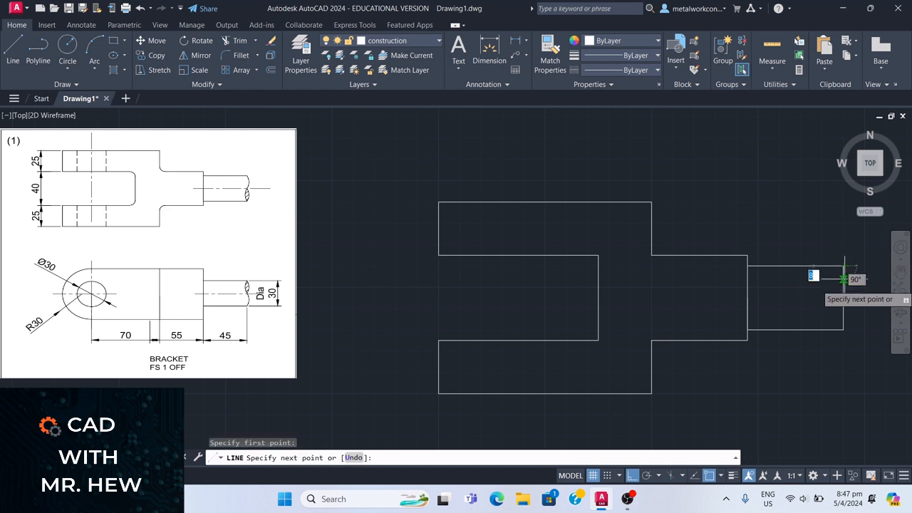
click(843, 330)
key(Return)
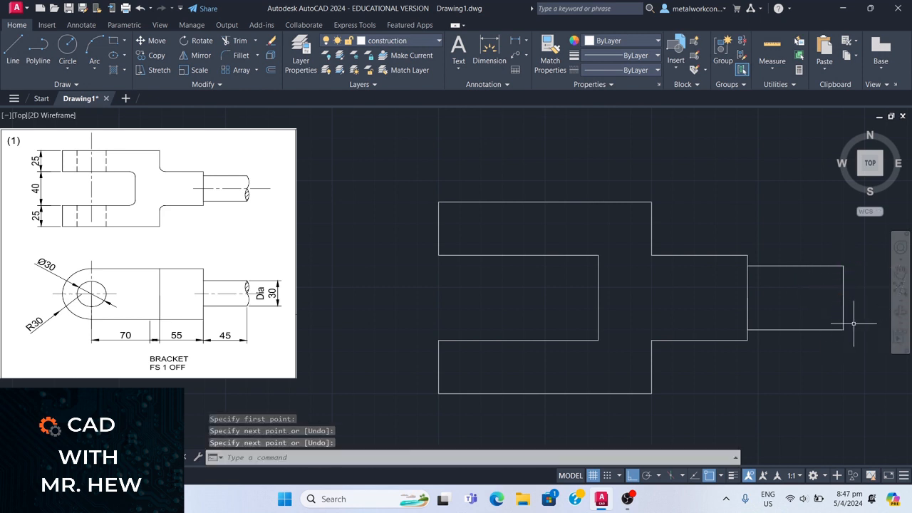
click(270, 69)
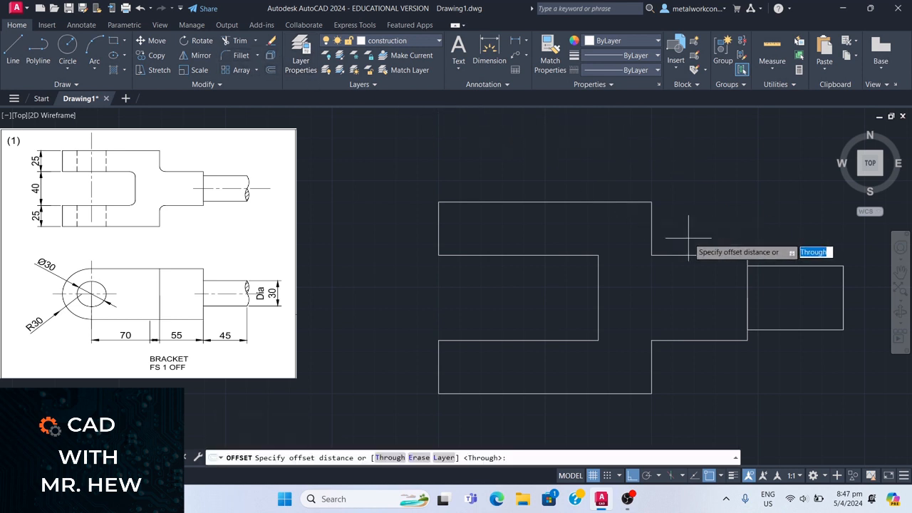
text(2)
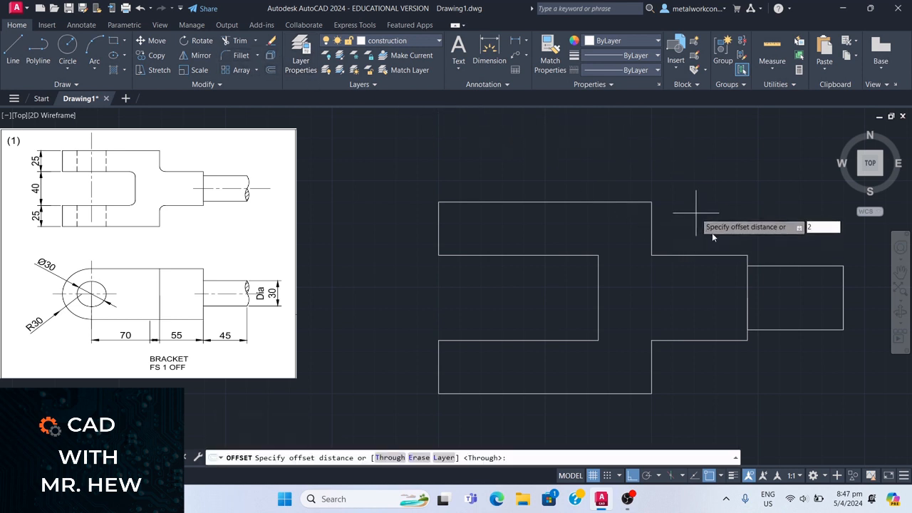
key(Return)
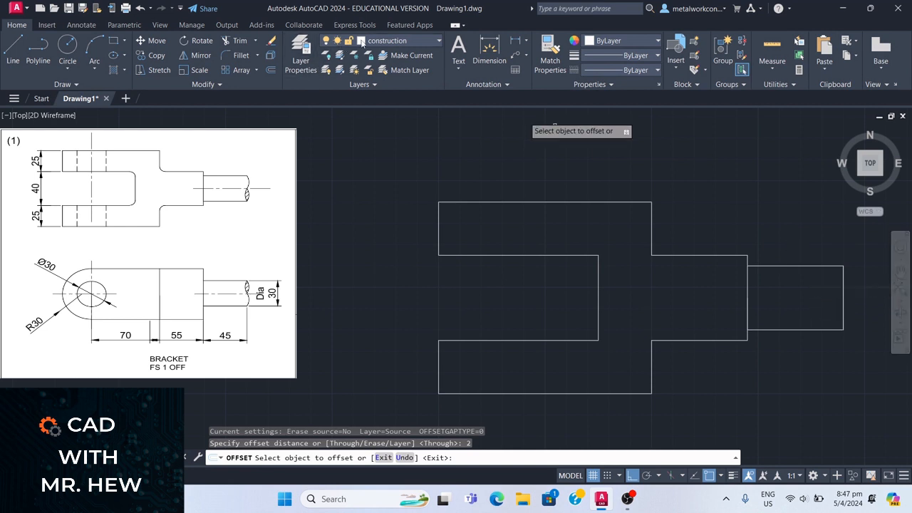
click(374, 44)
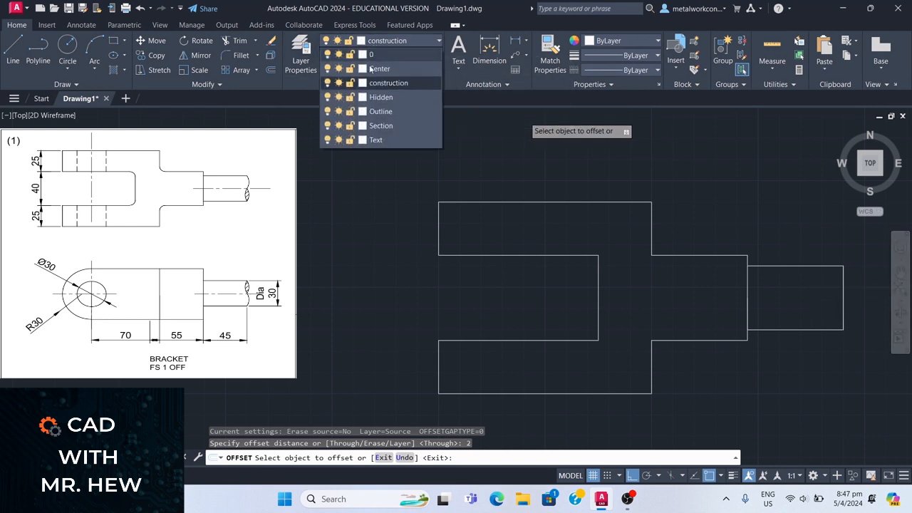
click(350, 114)
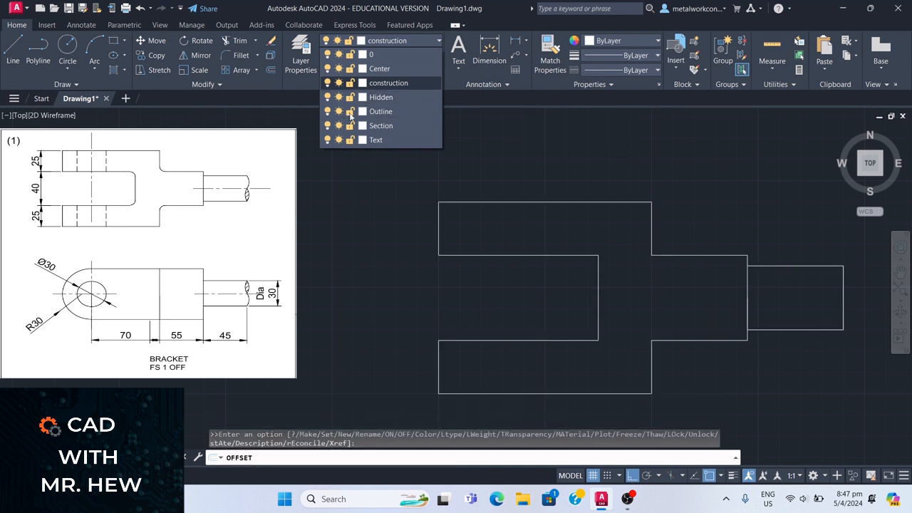
key(Escape)
key(Escape)
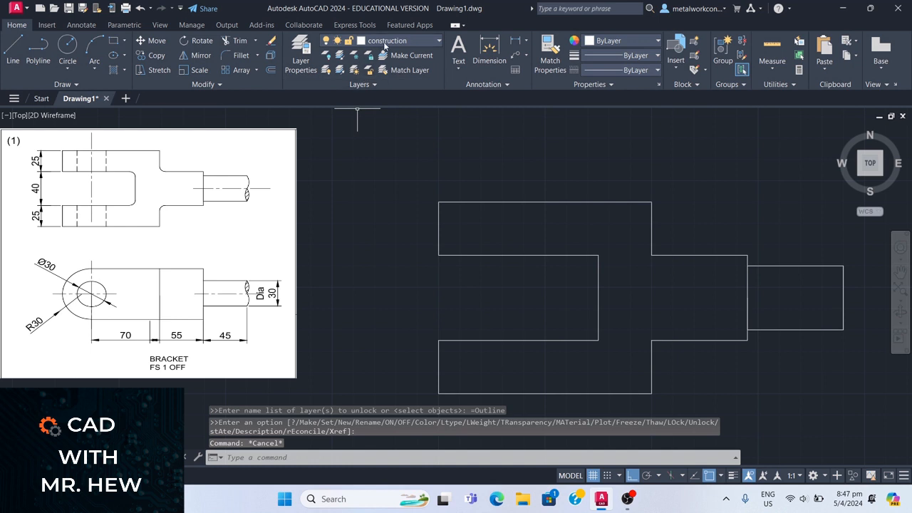
Step: Lock the Outline layer
click(381, 43)
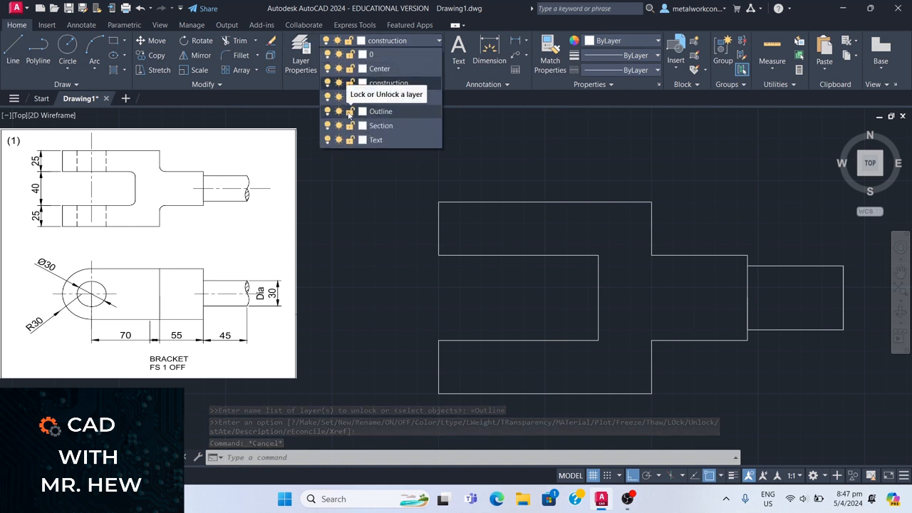
click(349, 111)
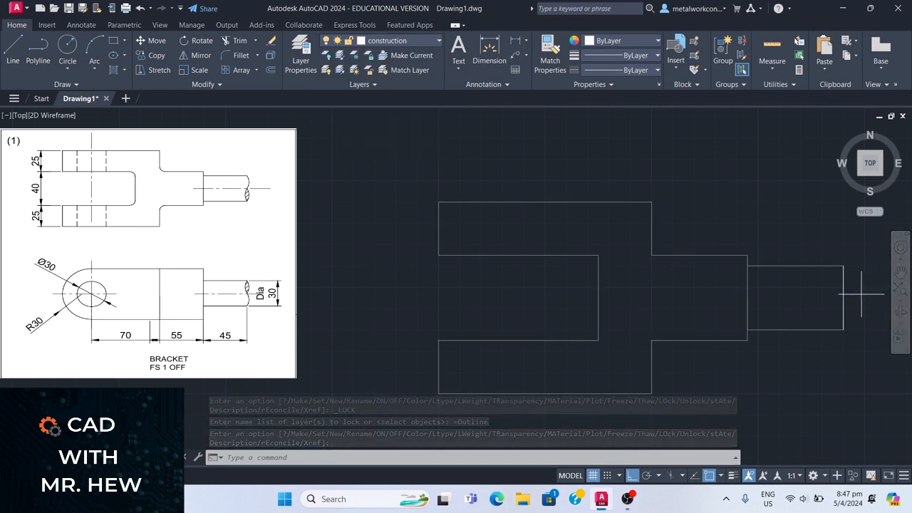
drag(862, 294, 875, 267)
Step: Offset the construction line at the shaft's end by 2 mm to each side
click(900, 272)
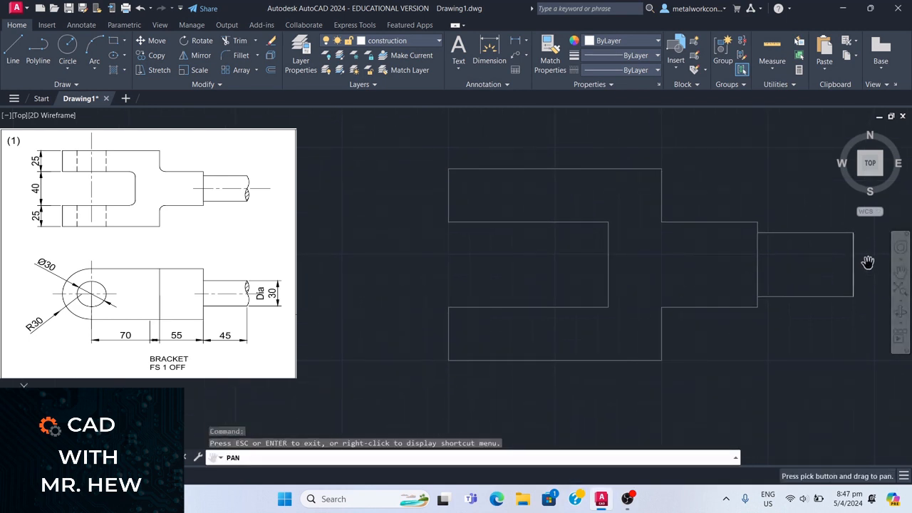
key(Escape)
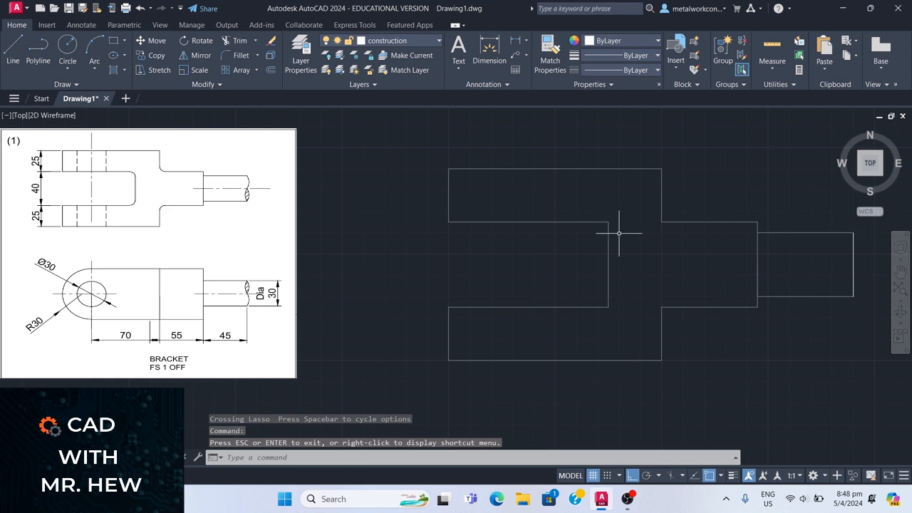
click(272, 69)
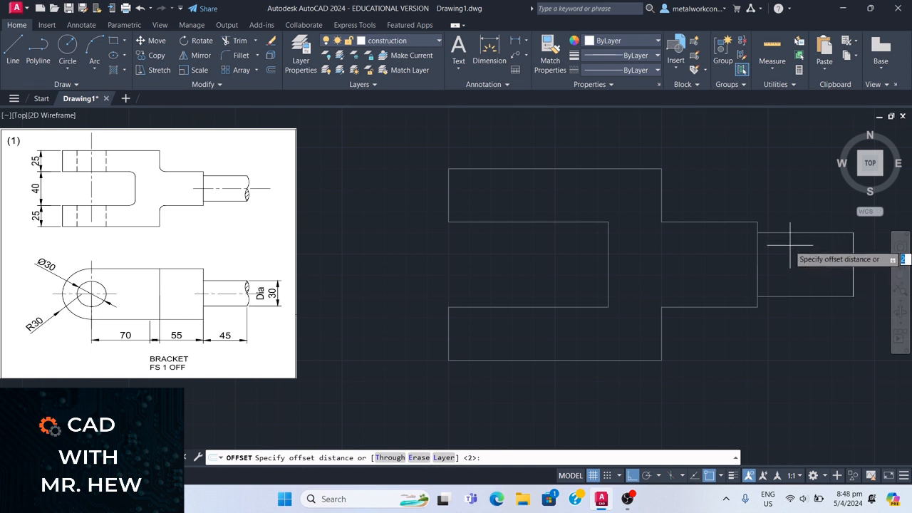
text(2)
key(Return)
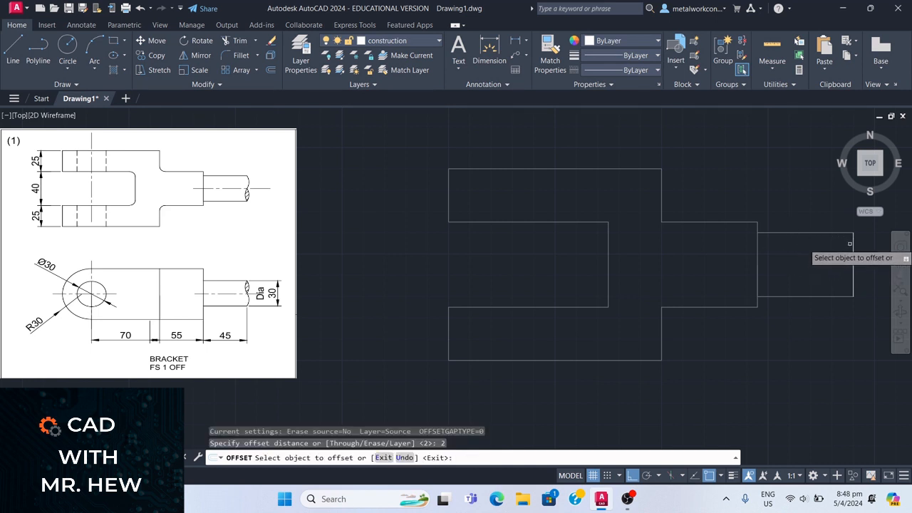
click(852, 239)
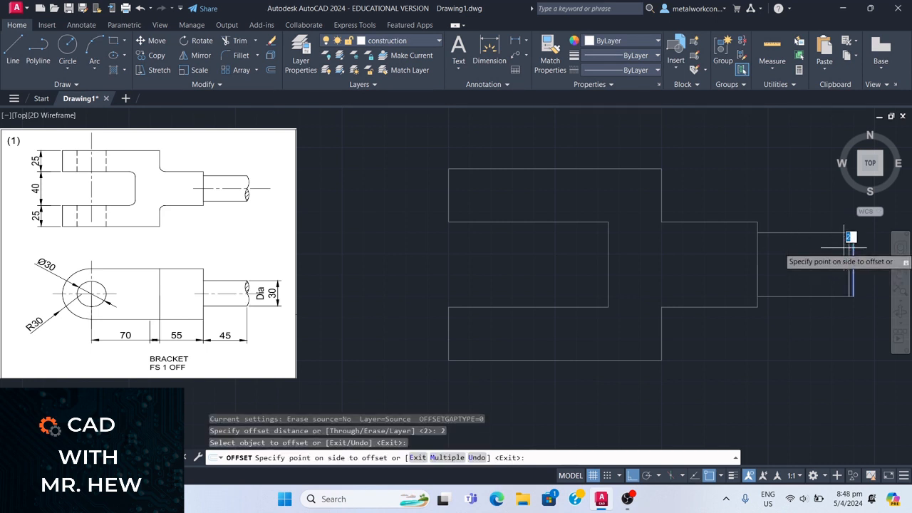
click(845, 250)
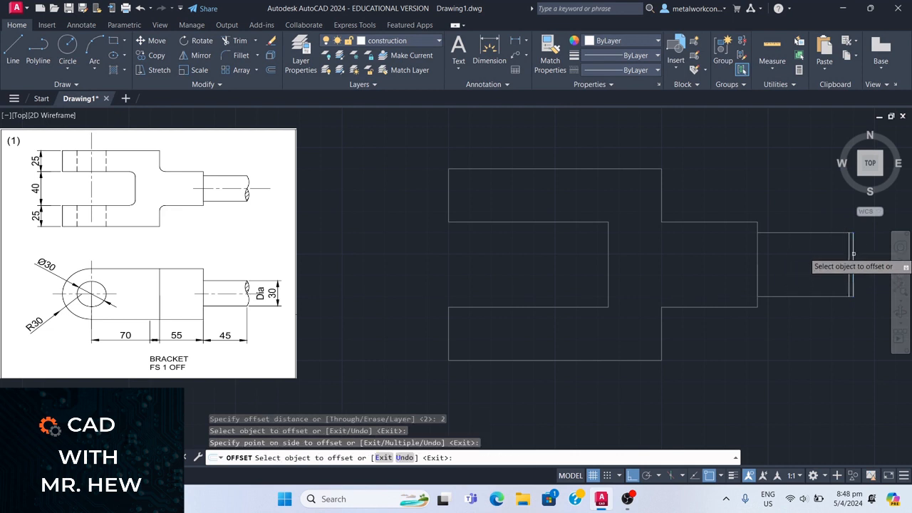
click(853, 248)
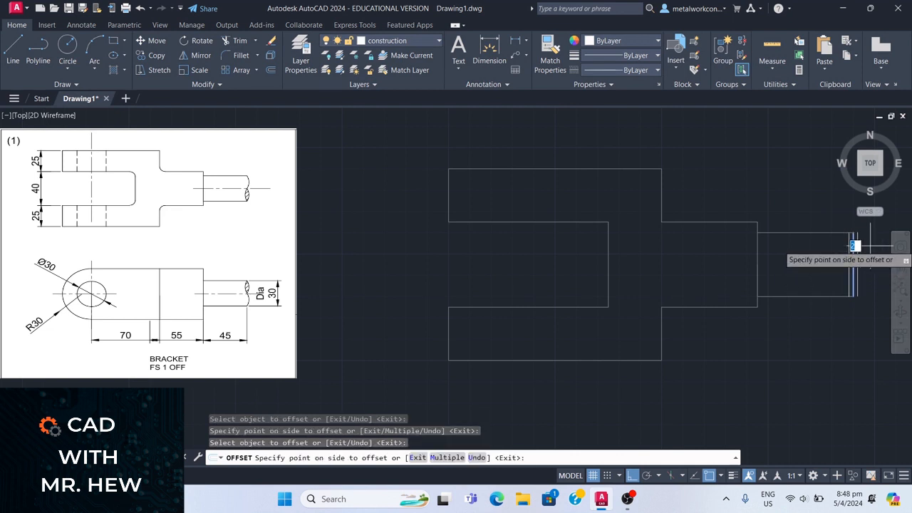
click(870, 245)
key(Return)
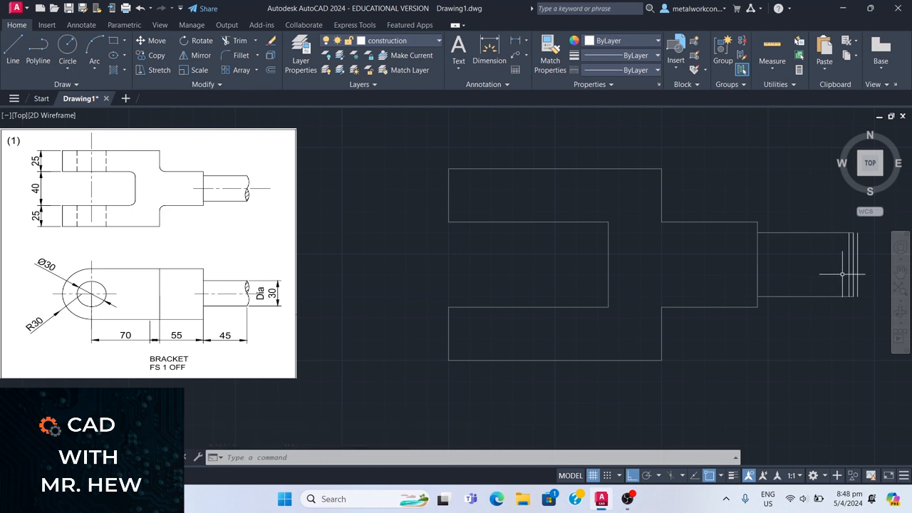
Step: Trace the offset line nearest the bracket with two lines, from upper end to midpoint and from midpoint to lower end
click(13, 51)
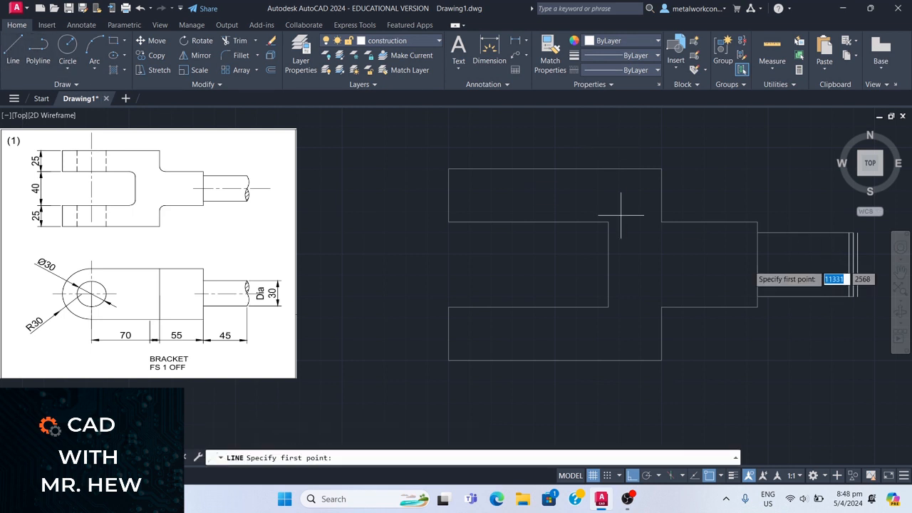
scroll(846, 239, up, 2)
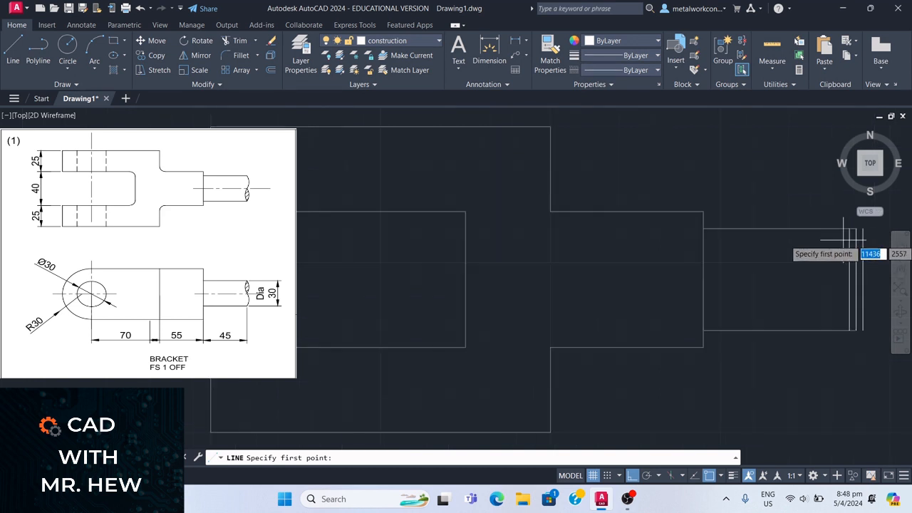
click(857, 256)
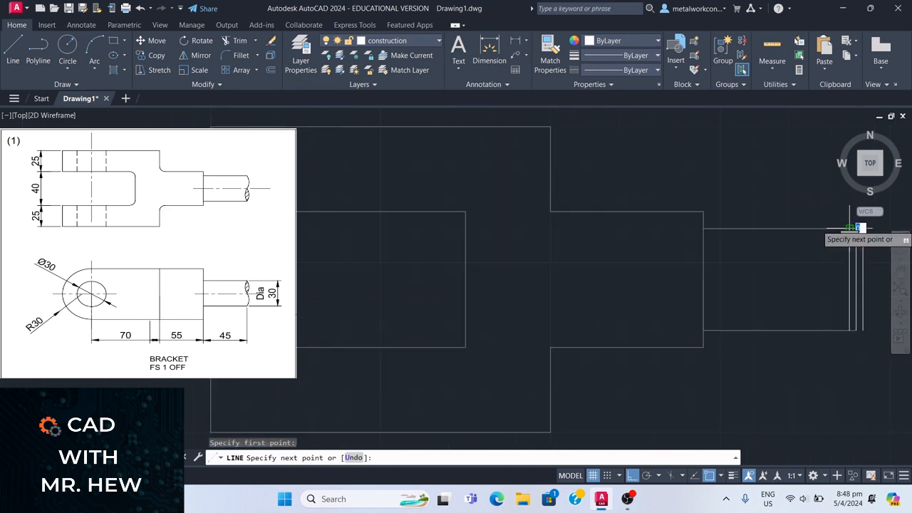
click(851, 280)
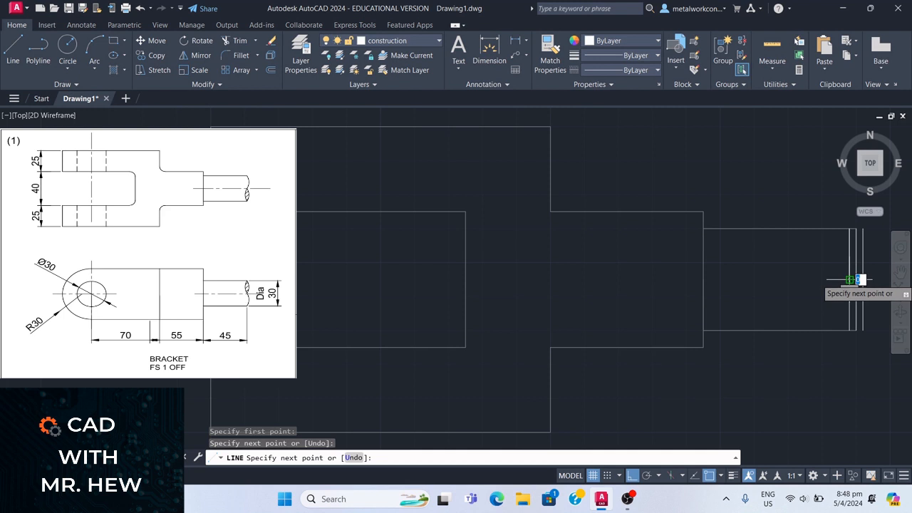
key(Return)
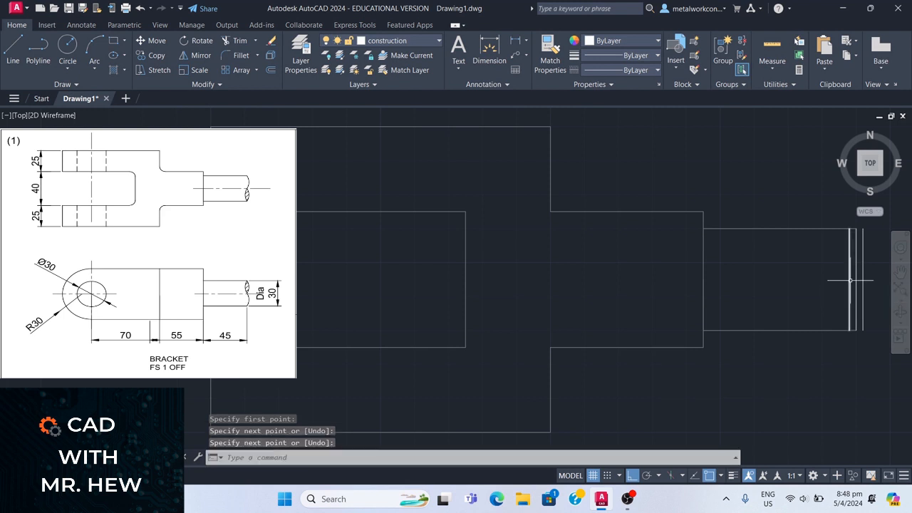
key(Return)
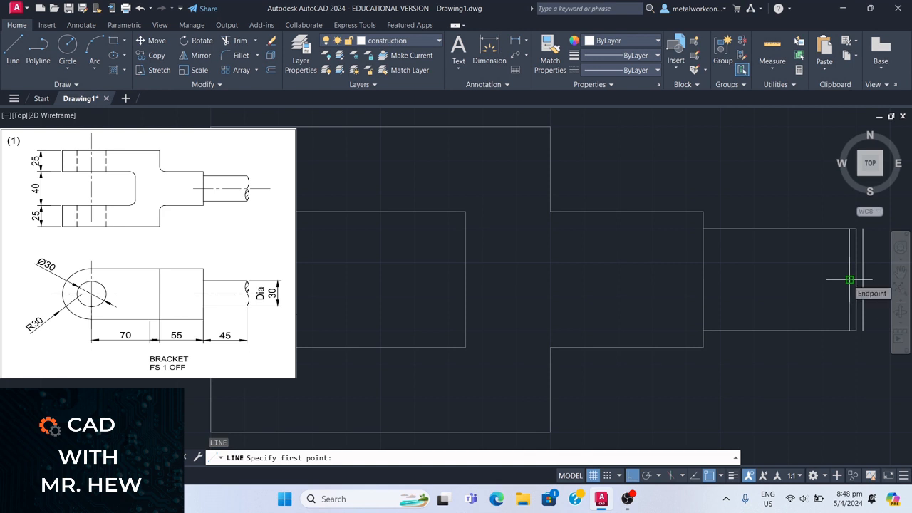
click(849, 280)
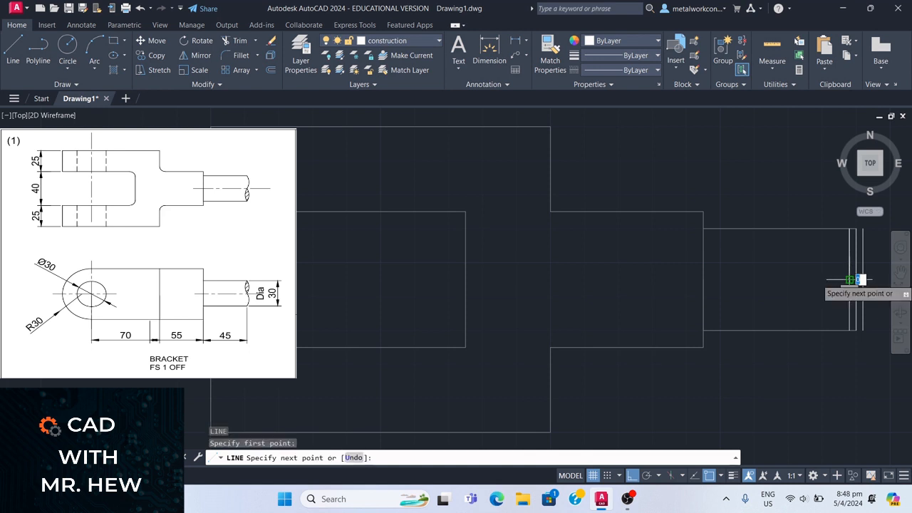
click(849, 330)
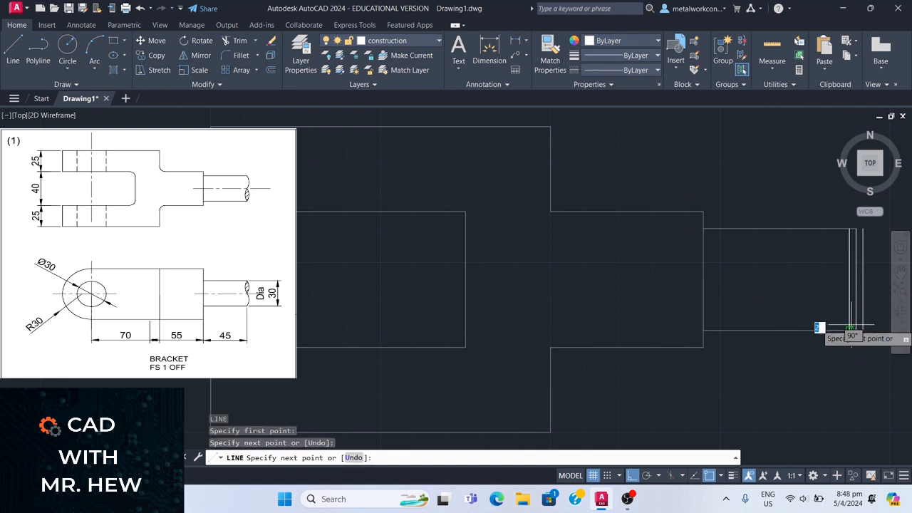
key(Return)
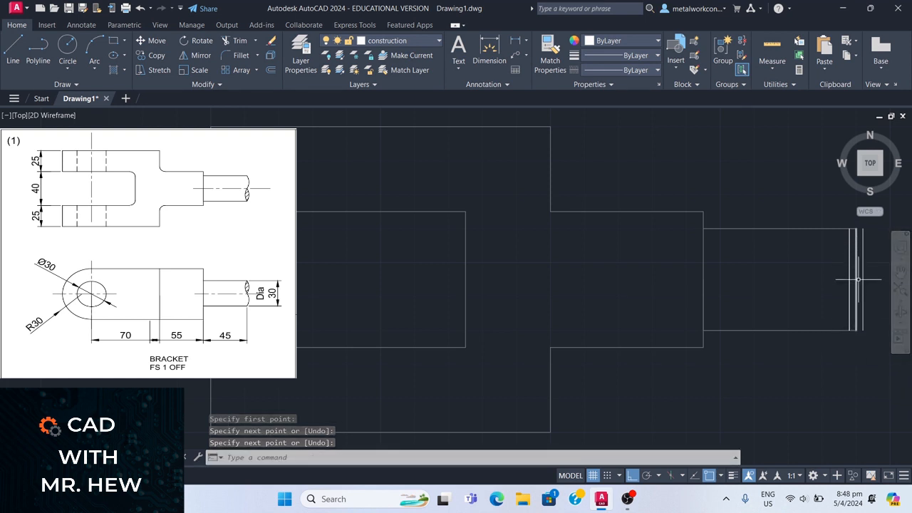
click(93, 72)
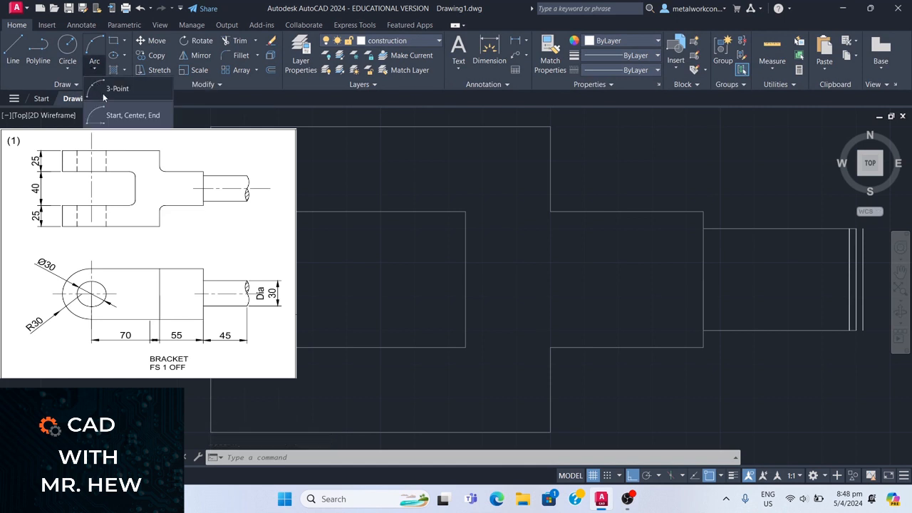
click(107, 91)
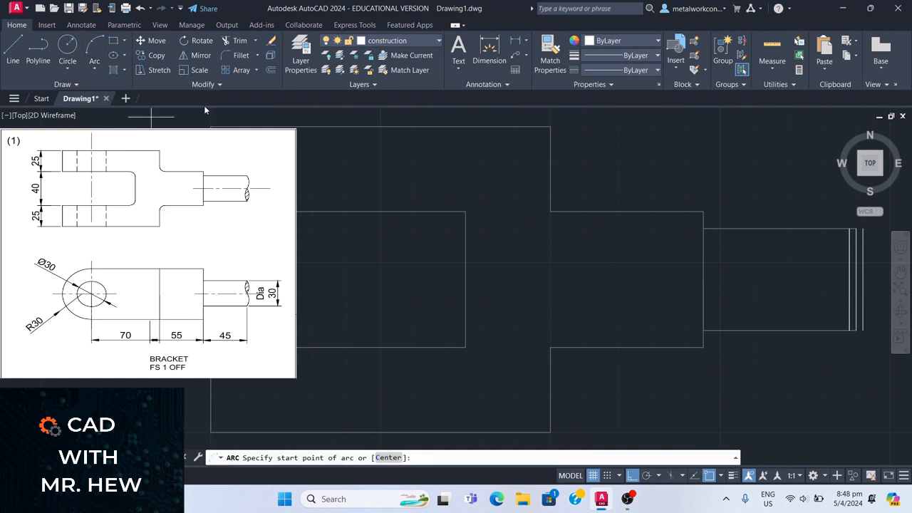
click(856, 280)
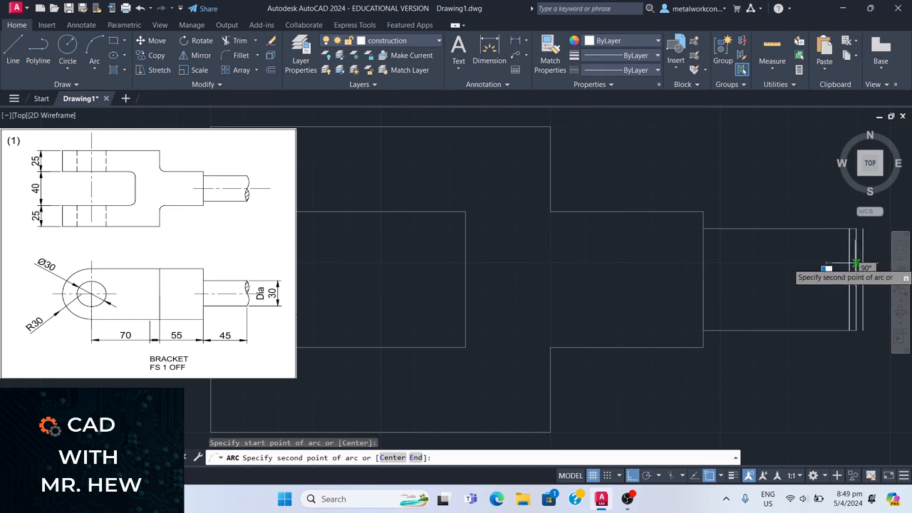
key(Escape)
key(Escape)
key(Escape)
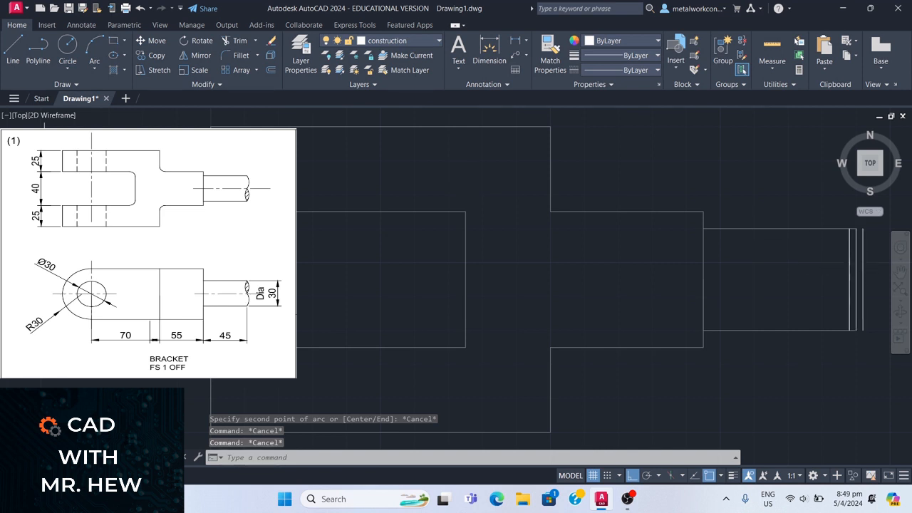
Step: Trace the outer offset line beyond the shaft end with line segments, from its upper end through its midpoint to its lower end
click(14, 51)
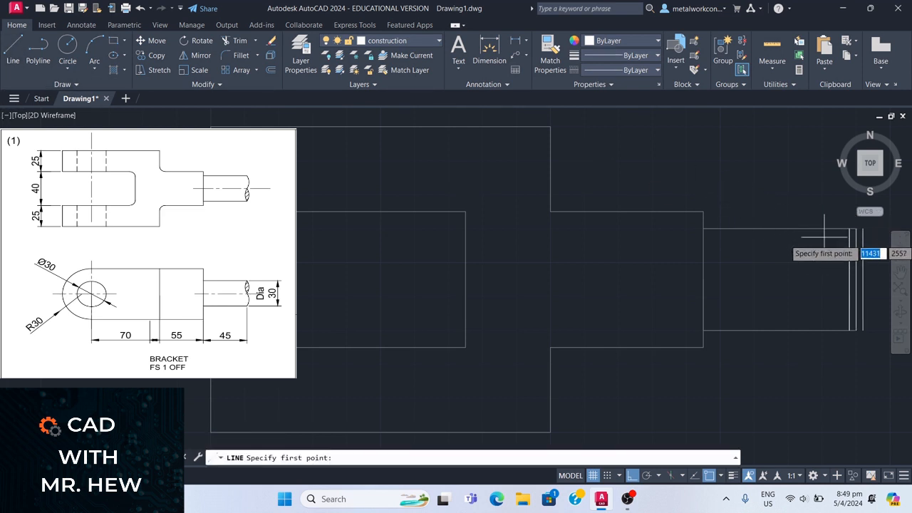
click(863, 228)
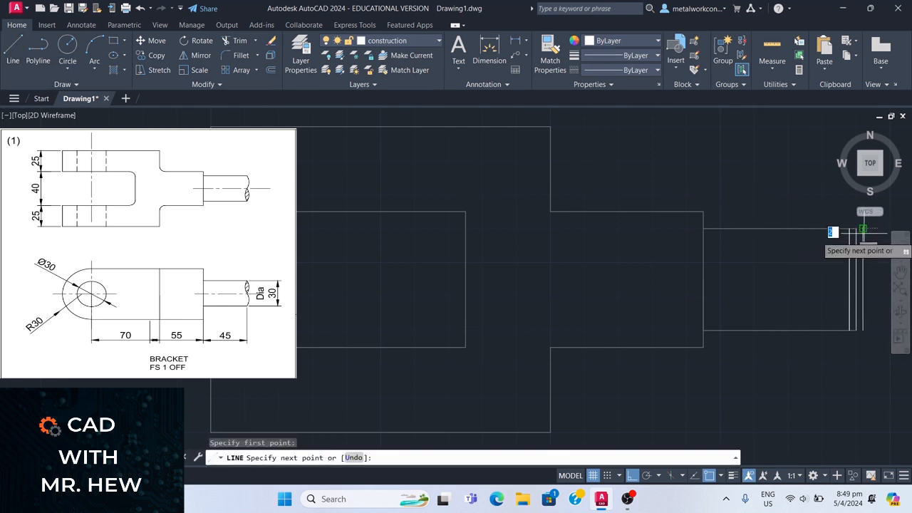
click(862, 278)
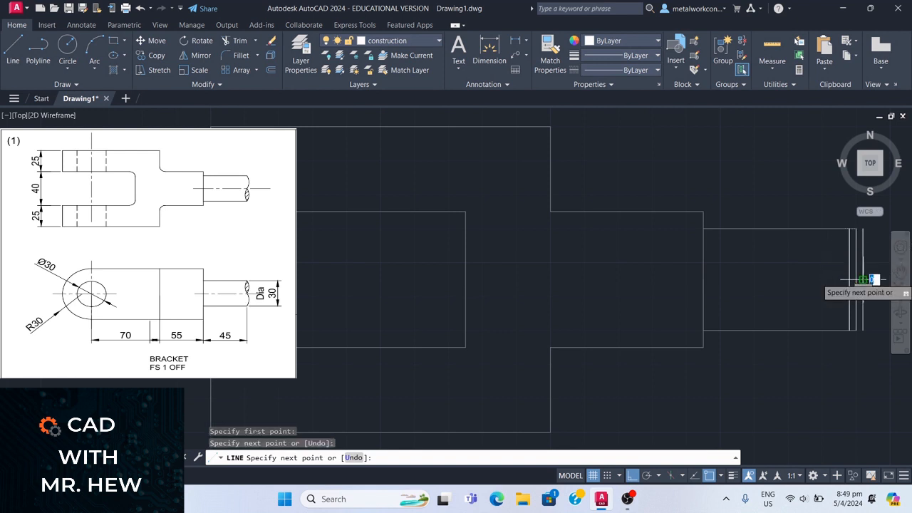
click(863, 279)
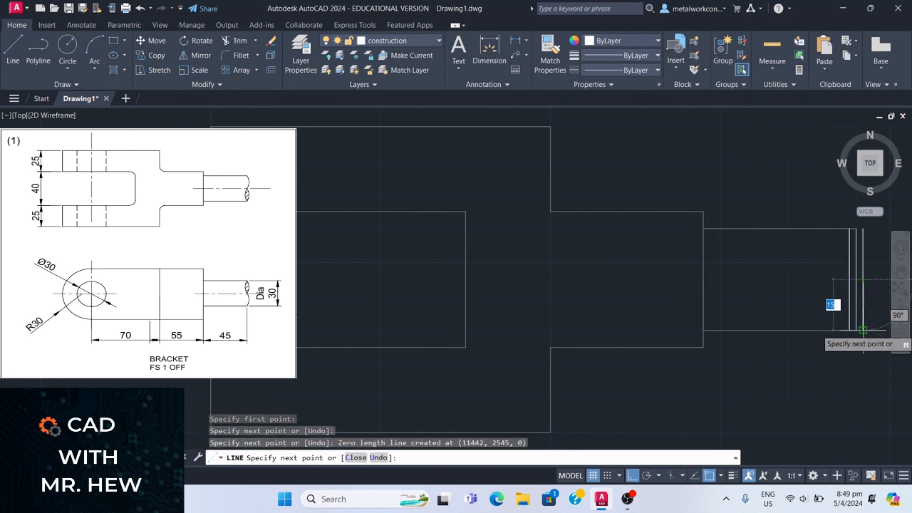
click(863, 330)
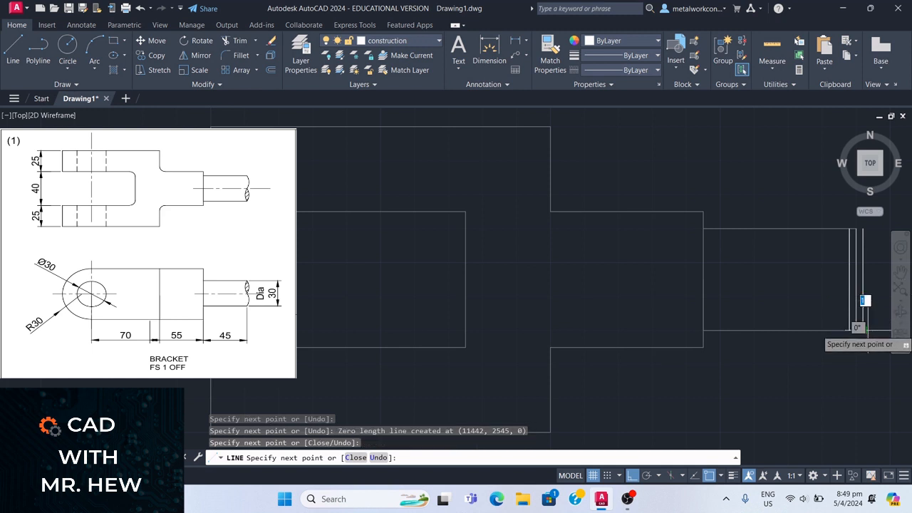
key(Return)
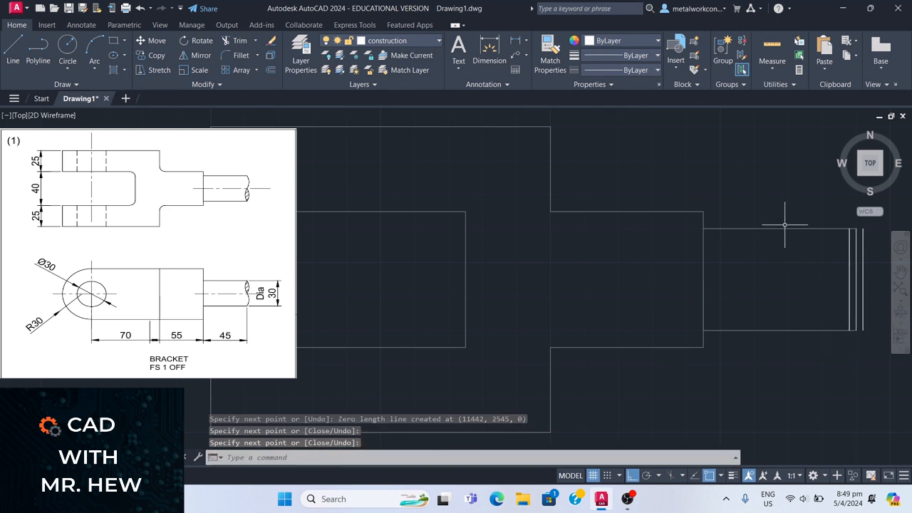
Step: Draw a 3-point arc from the shaft's upper end corner through the outer line's upper-half midpoint to the end edge's midpoint
click(94, 68)
click(101, 87)
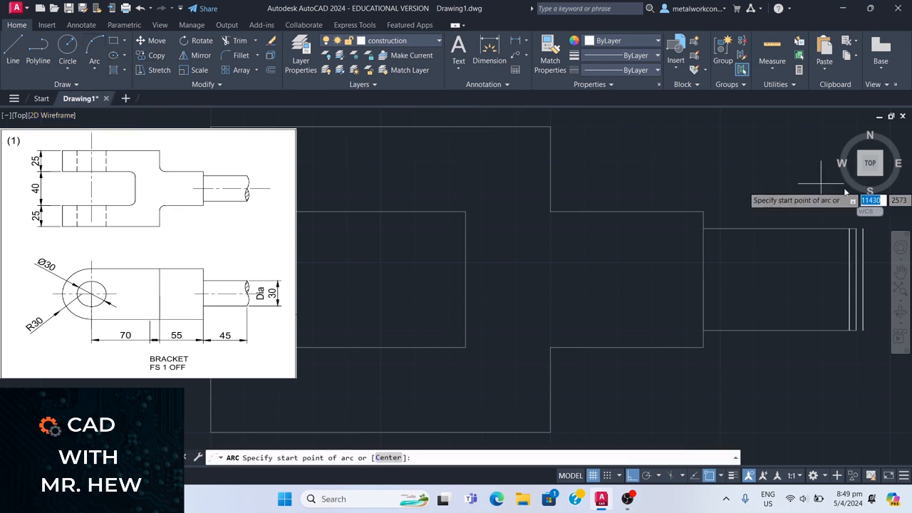
click(856, 228)
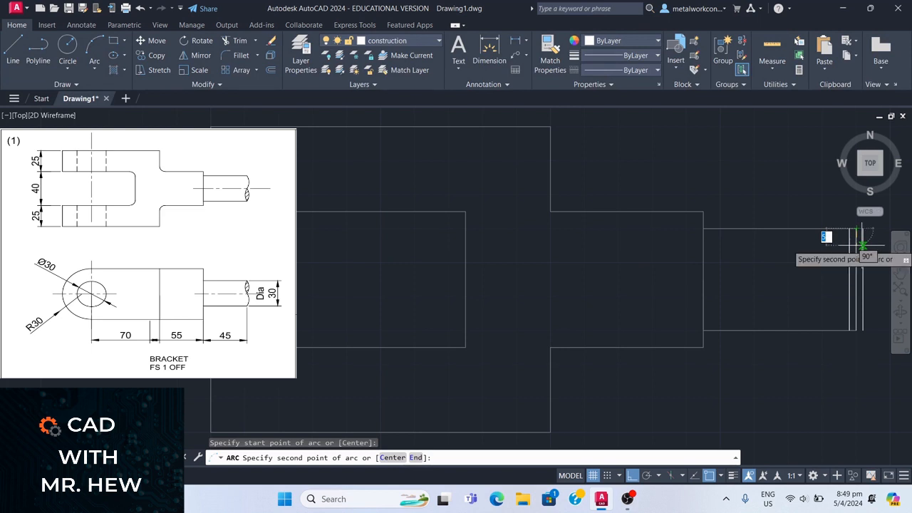
scroll(862, 246, up, 4)
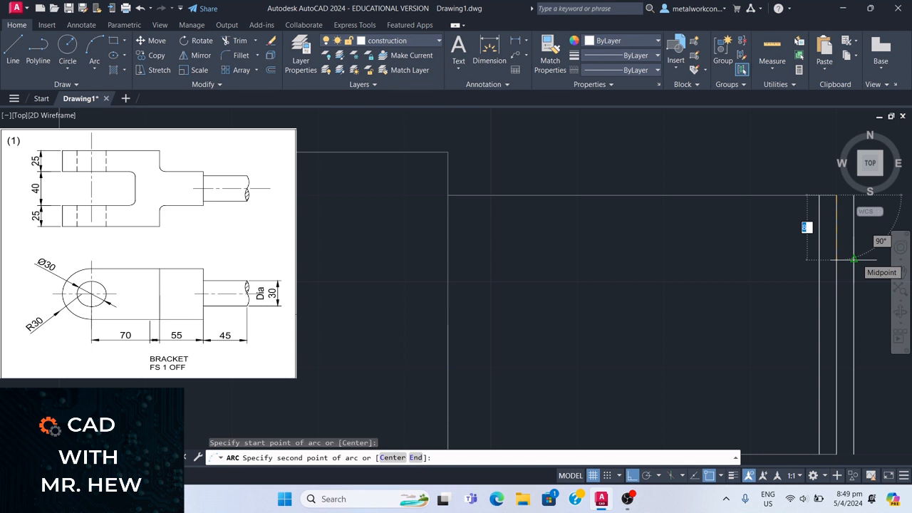
click(854, 259)
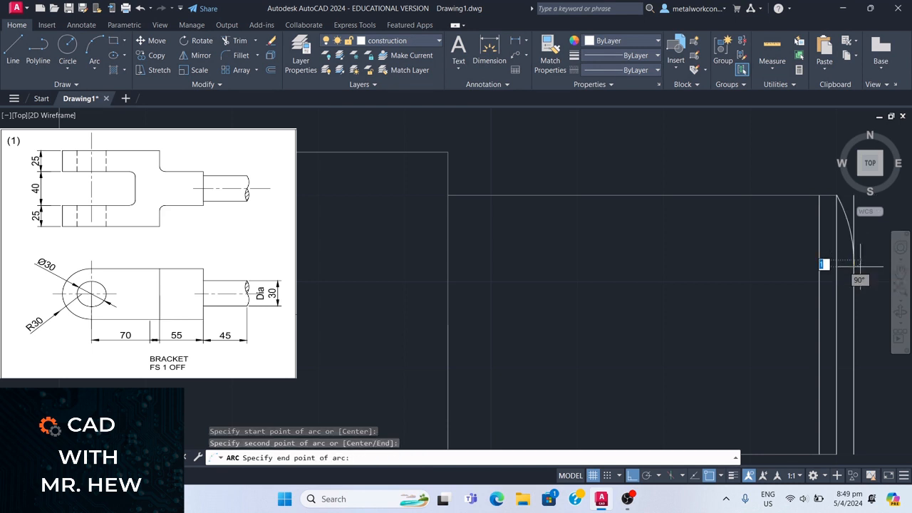
click(836, 322)
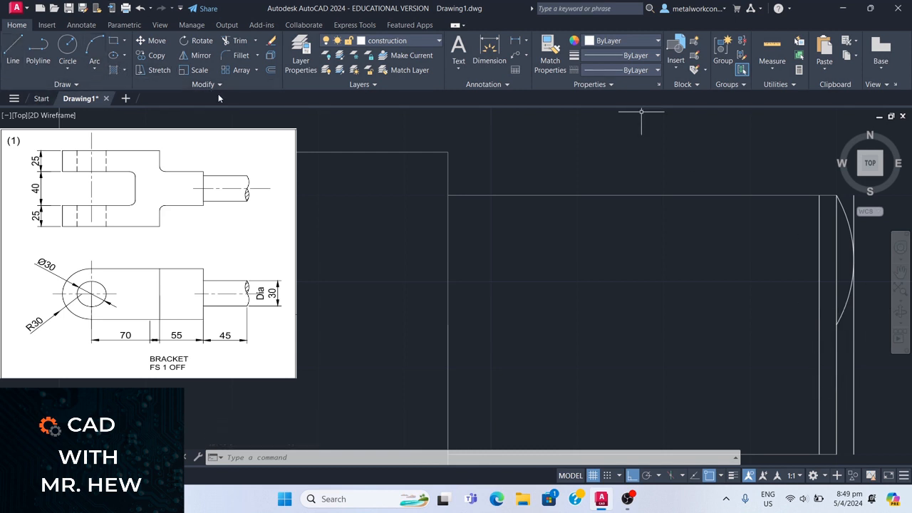
Step: Draw a 3-point arc from the end edge's midpoint through the inner line's lower-half midpoint to the shaft's lower end corner
key(Return)
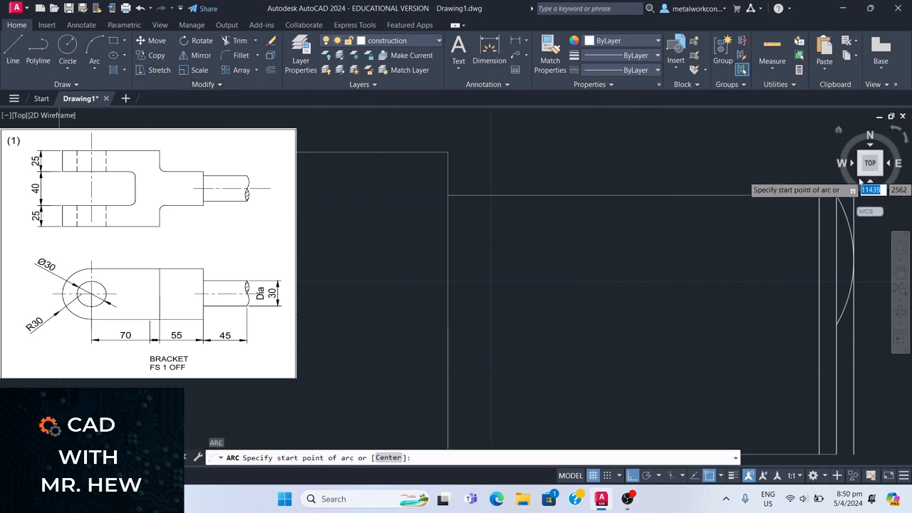
click(836, 342)
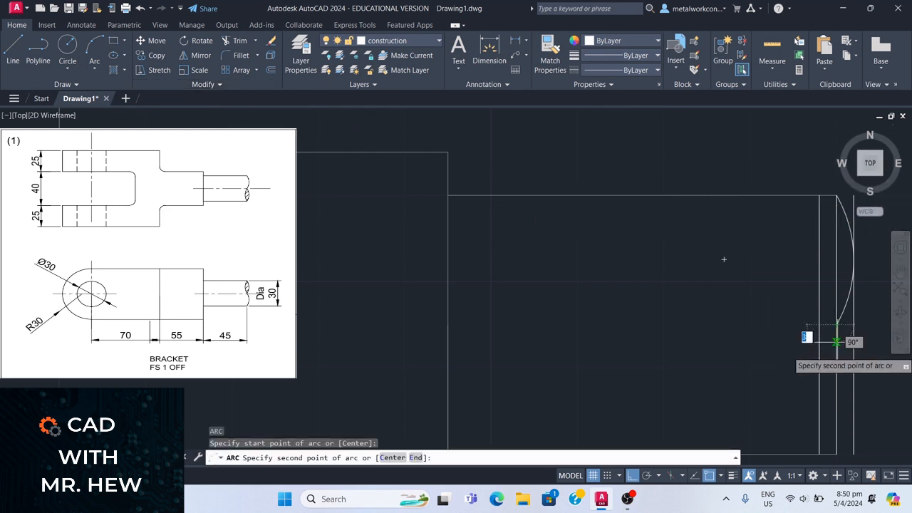
click(819, 388)
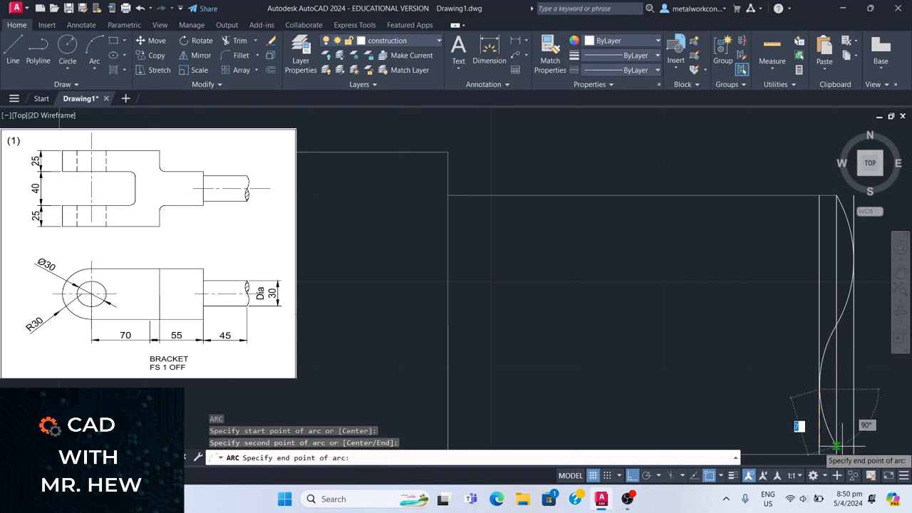
click(837, 453)
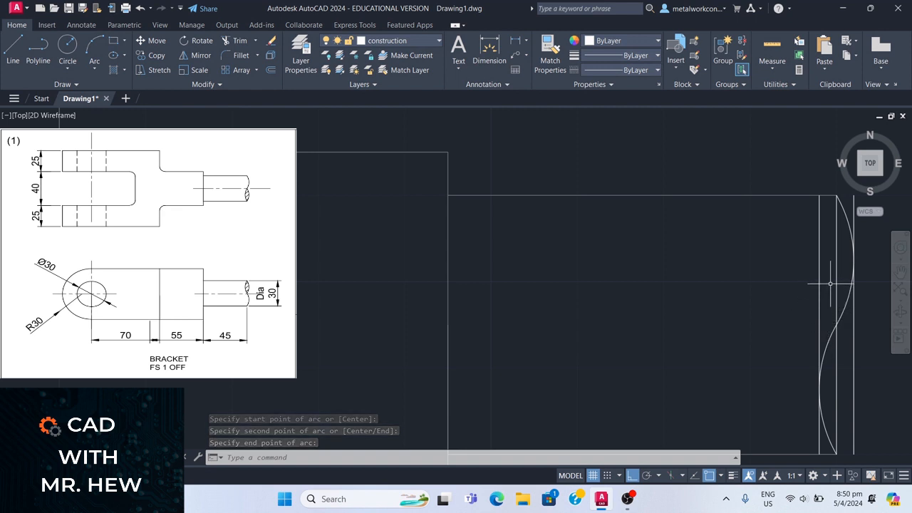
Step: Draw an opposing 3-point arc from the end edge's midpoint through the outer line's lower-half midpoint to the shaft's lower end corner
key(Return)
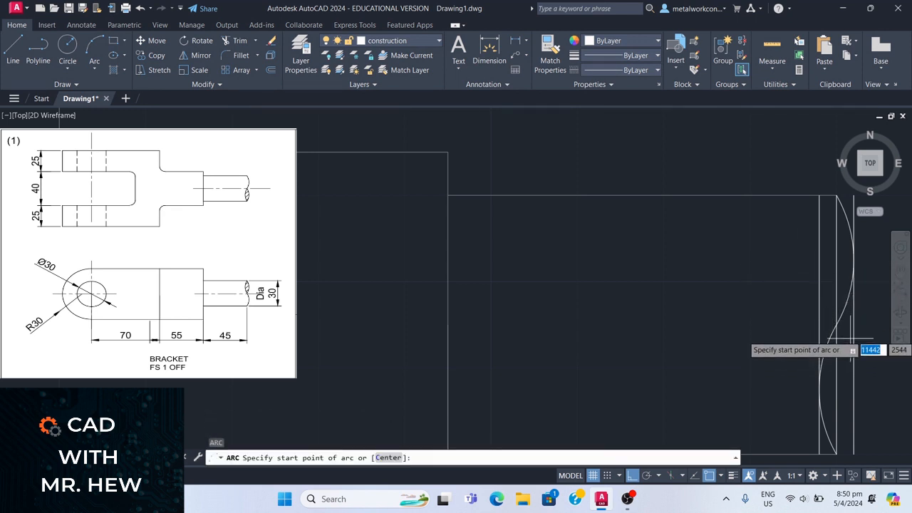
click(836, 325)
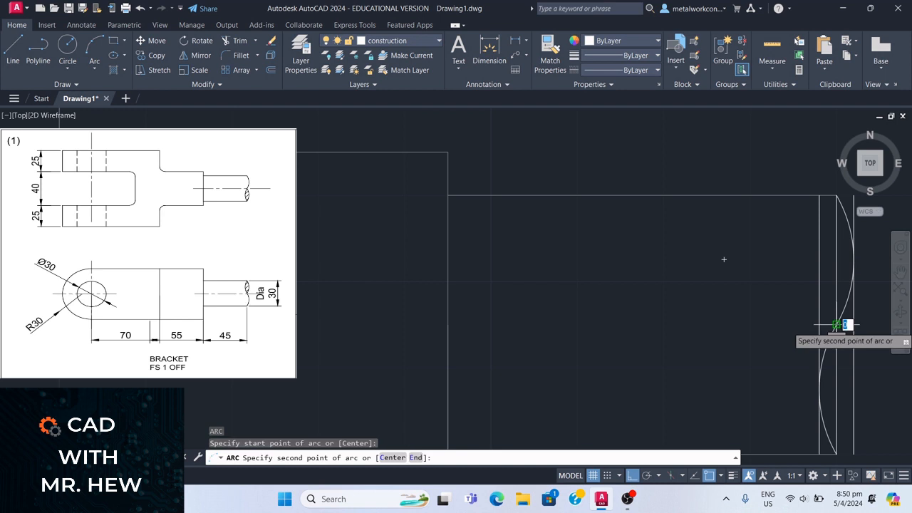
click(854, 389)
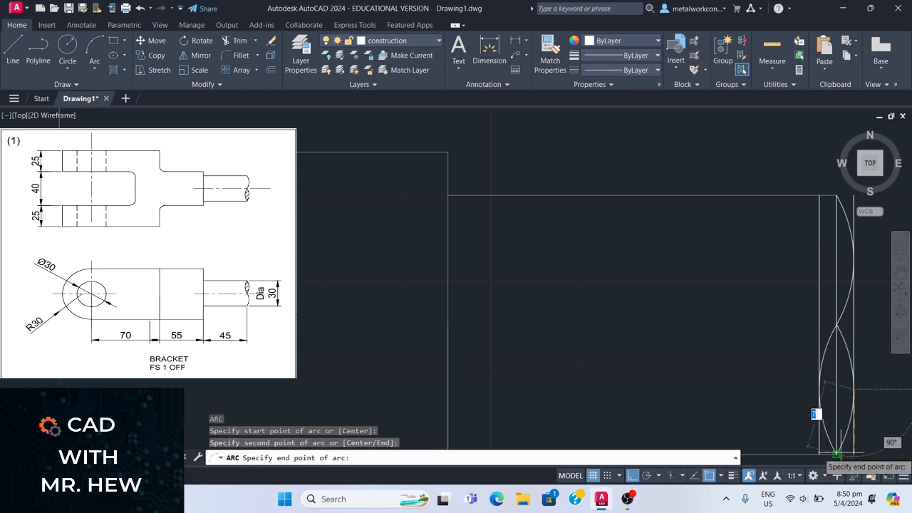
click(836, 453)
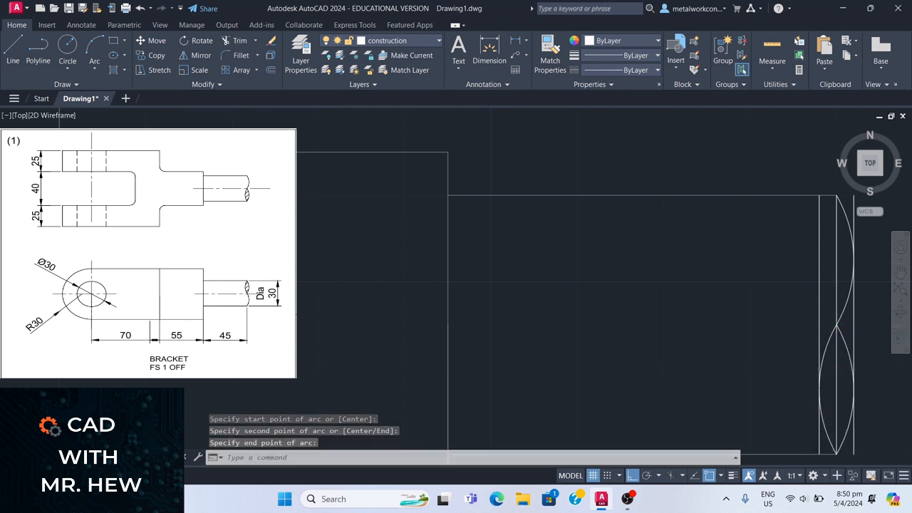
Step: Toggle the lineweight display on and back off
key(Return)
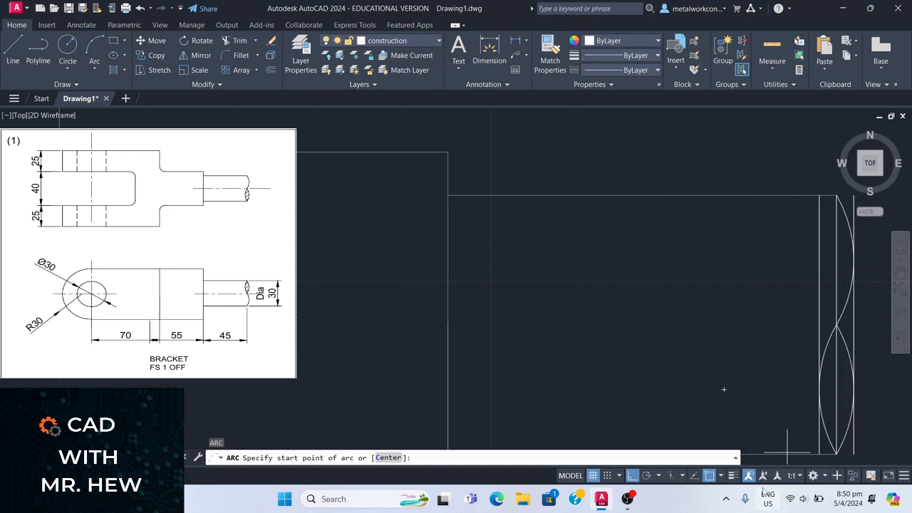
click(735, 477)
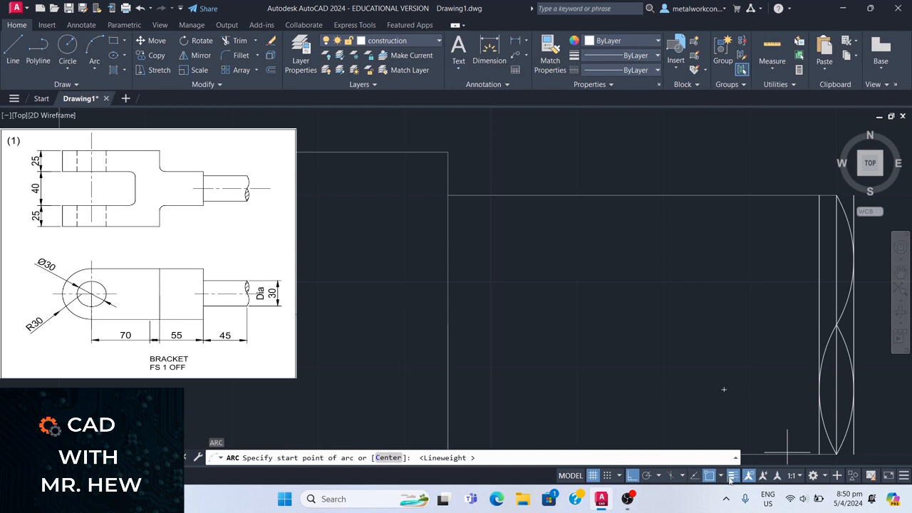
key(Escape)
click(732, 477)
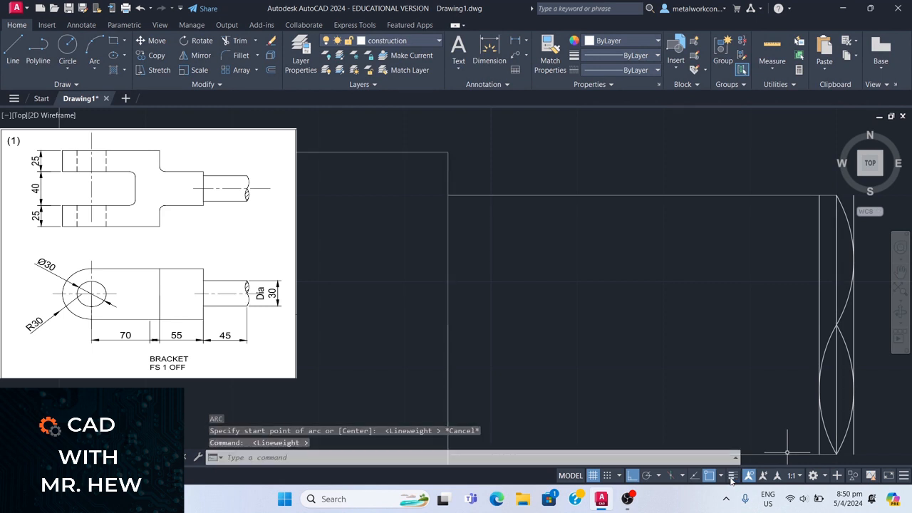
Step: Turn on the lineweight display and bring the whole forked bracket view into sight
click(731, 477)
scroll(617, 265, down, 3)
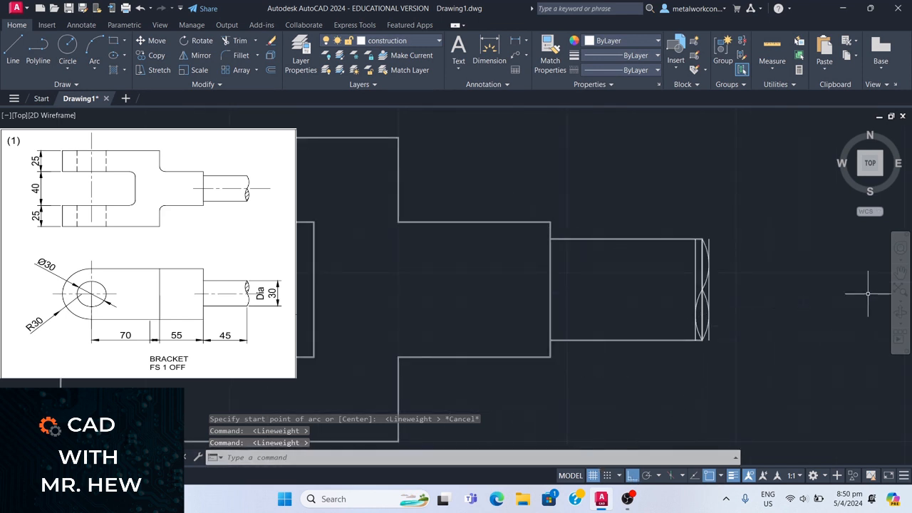
click(899, 272)
drag(763, 301, 766, 301)
mouse_move(385, 340)
mouse_down()
mouse_move(464, 339)
mouse_move(672, 287)
mouse_up()
scroll(463, 340, down, 4)
scroll(464, 339, up, 2)
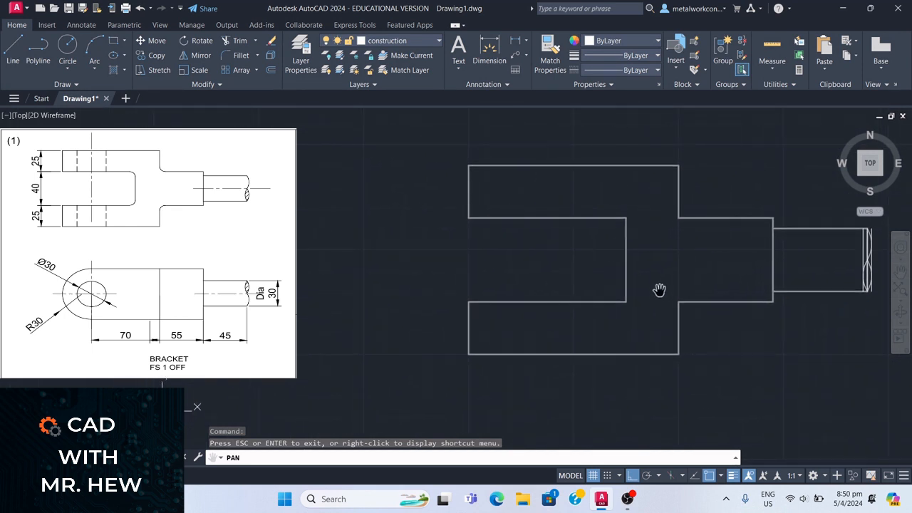
key(Escape)
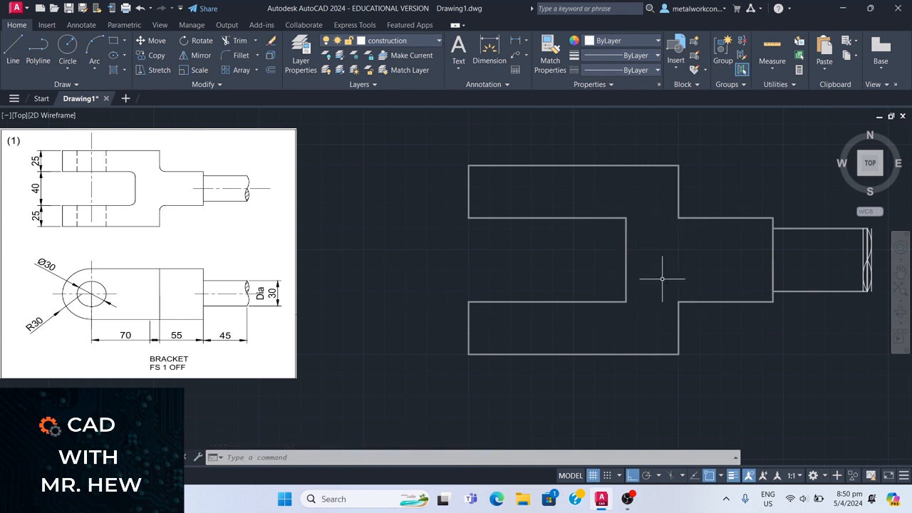
Step: Start a multiple Fillet with radius 6 and try to round the slot's upper inner corner
click(234, 57)
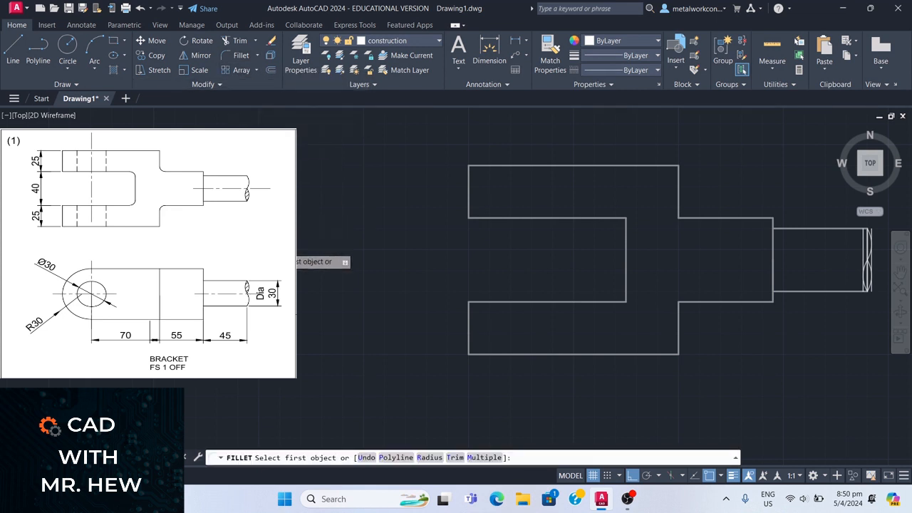
click(429, 457)
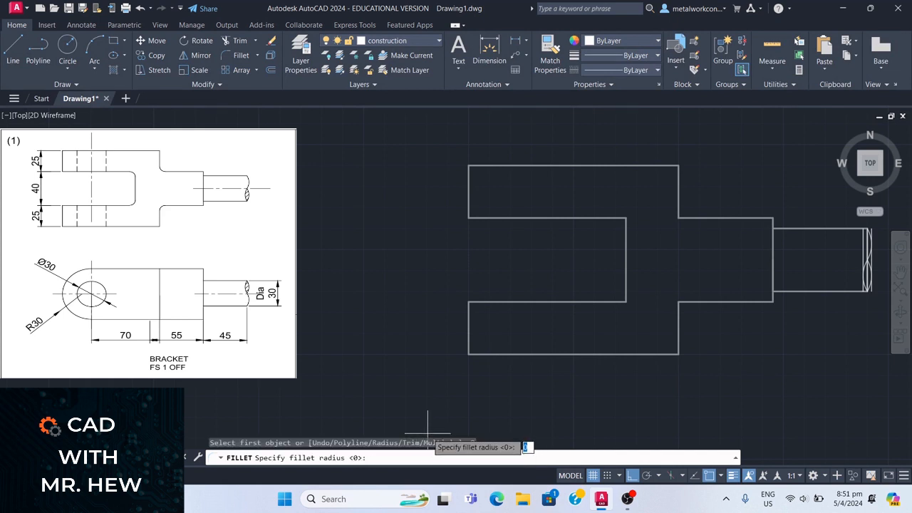
text(6)
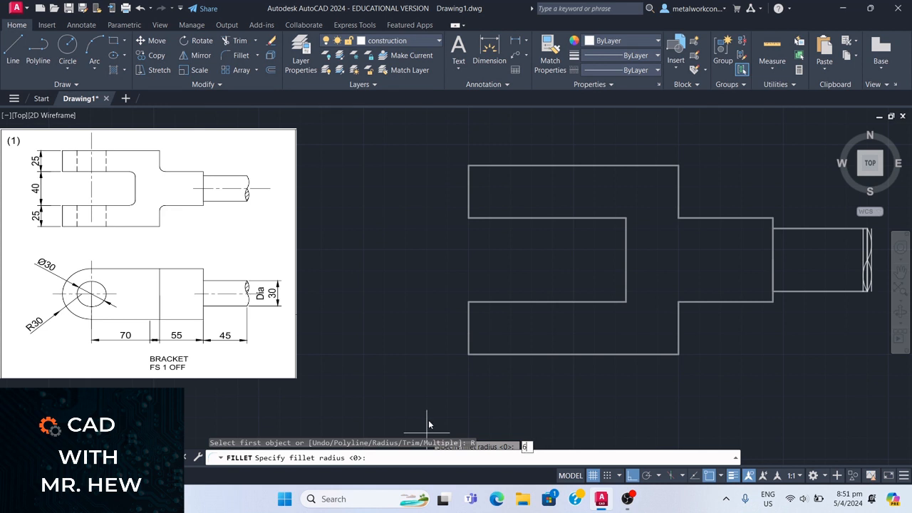
key(Return)
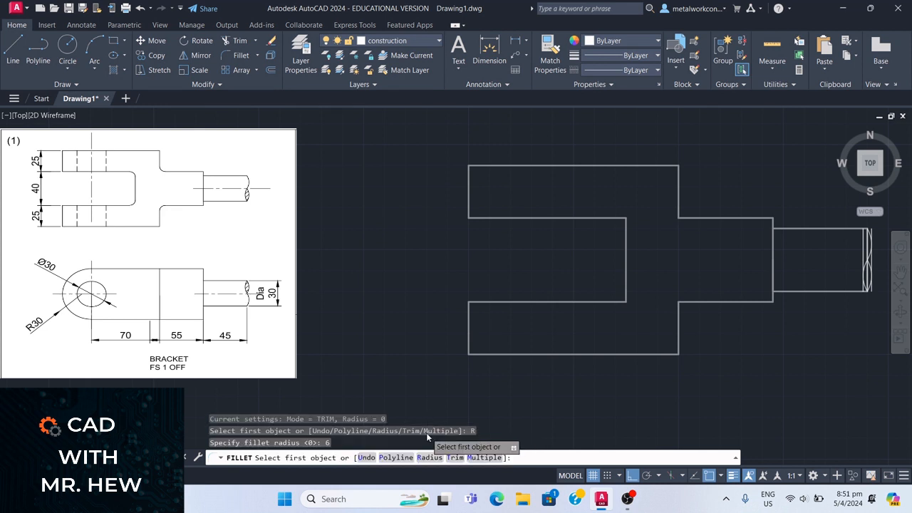
click(482, 458)
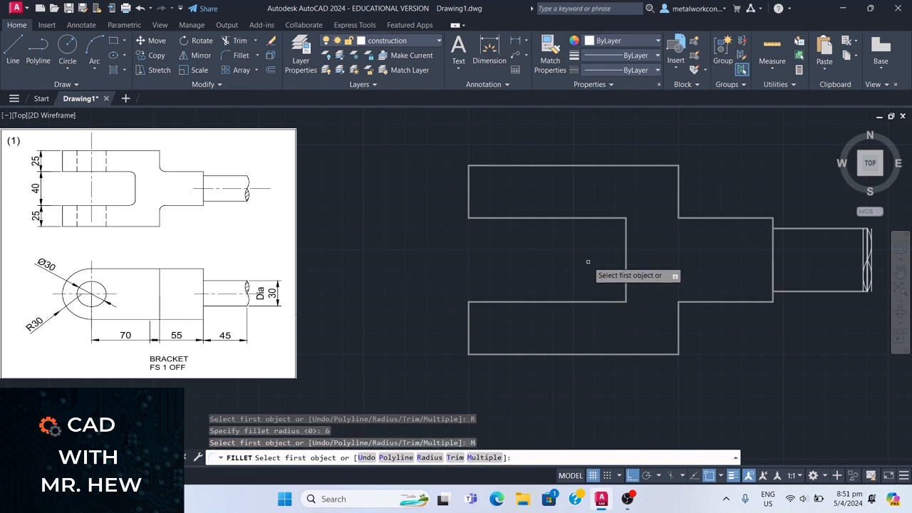
click(609, 219)
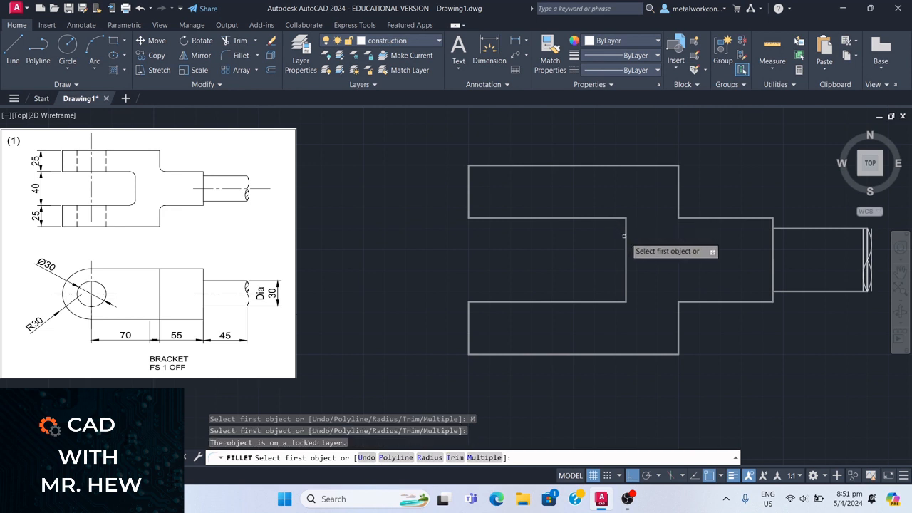
click(625, 237)
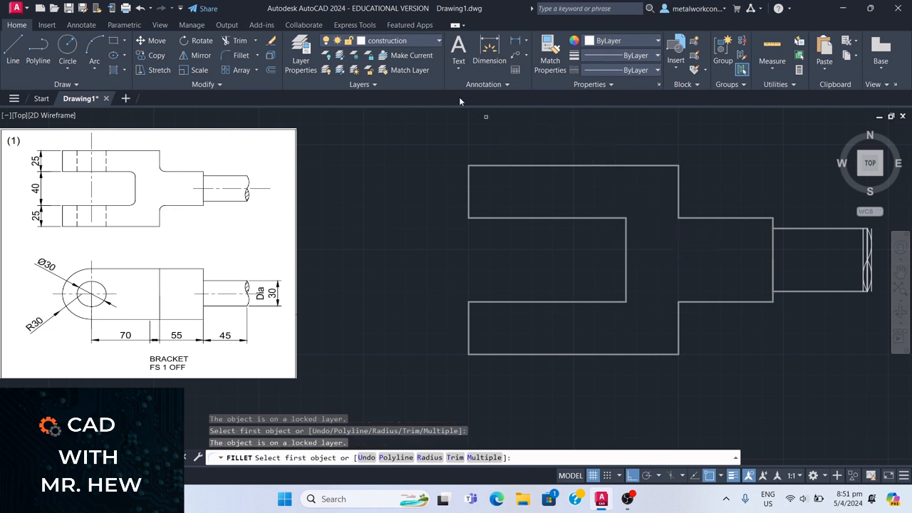
Step: Unlock the Outline layer so its lines can be filleted
click(438, 40)
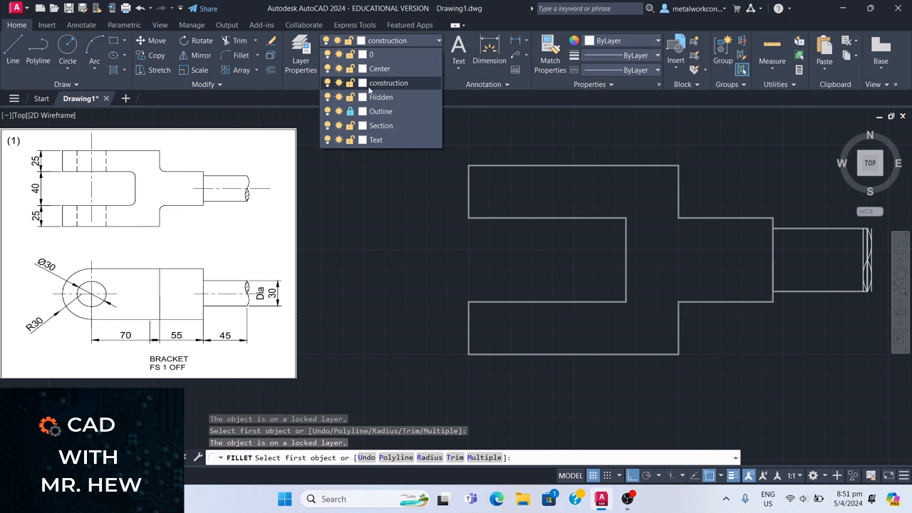
click(350, 112)
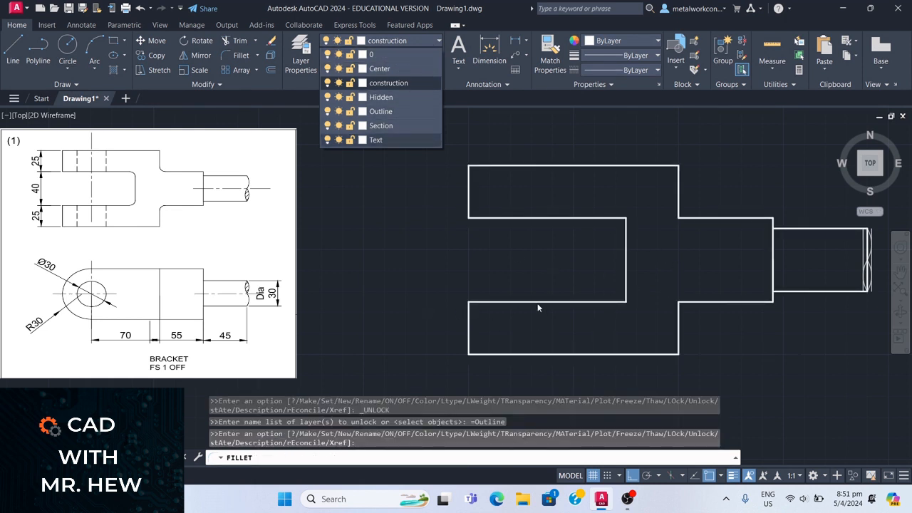
click(607, 219)
key(Return)
Step: Fillet the upper and lower inner corners at the closed end of the slot with radius 6
click(610, 218)
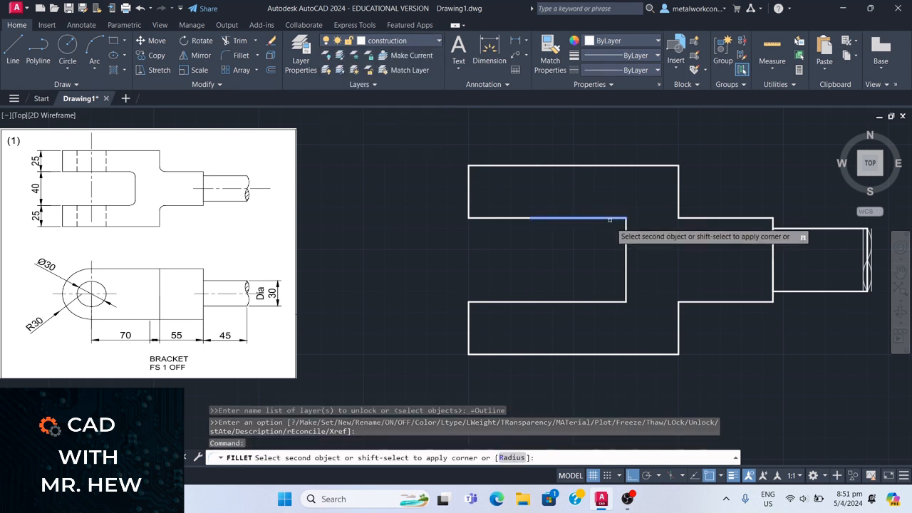
click(626, 236)
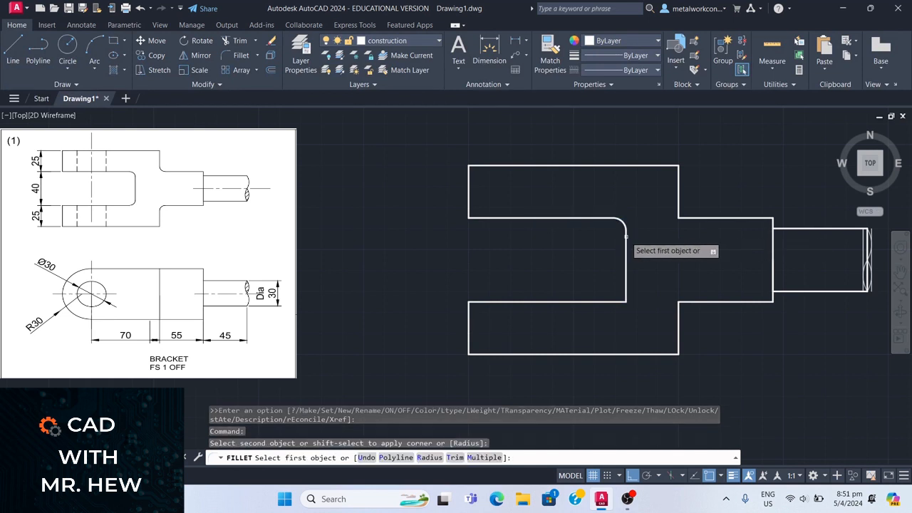
click(626, 283)
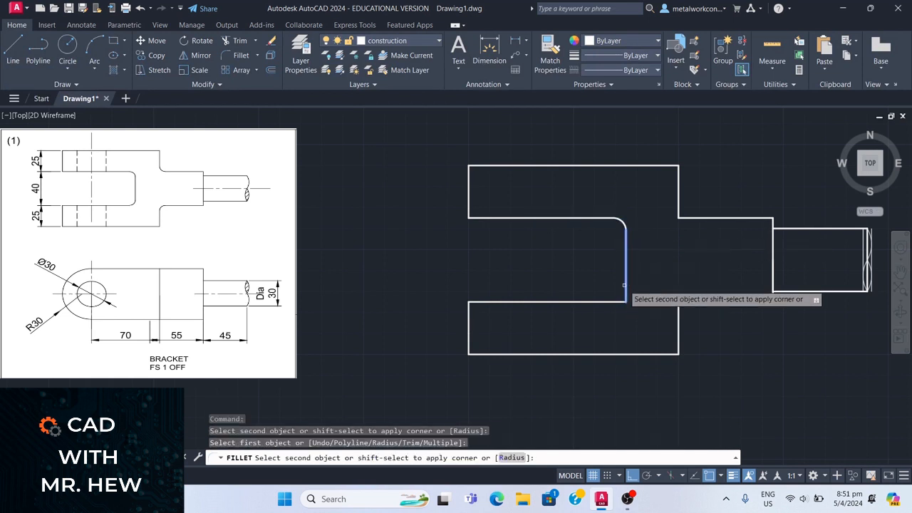
click(609, 302)
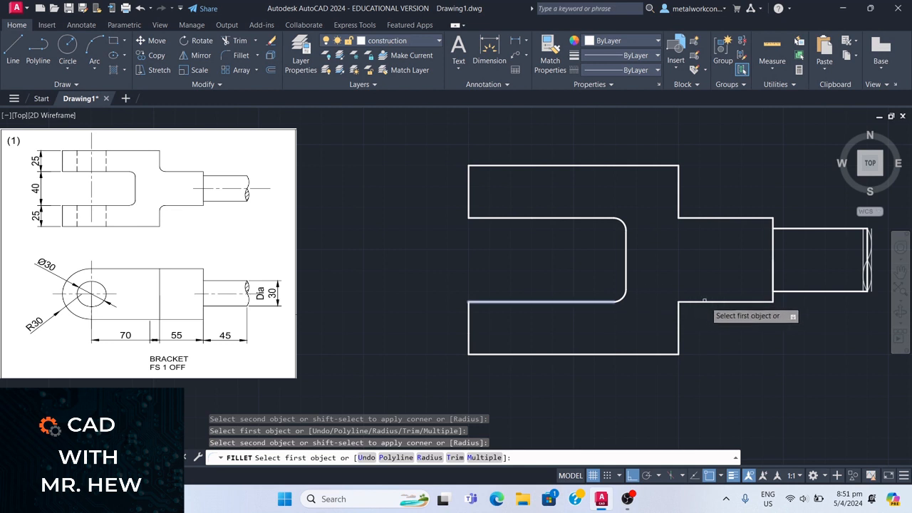
Step: Fillet the lower and upper shoulder corners where the fork body meets the narrower neck with radius 6
click(678, 316)
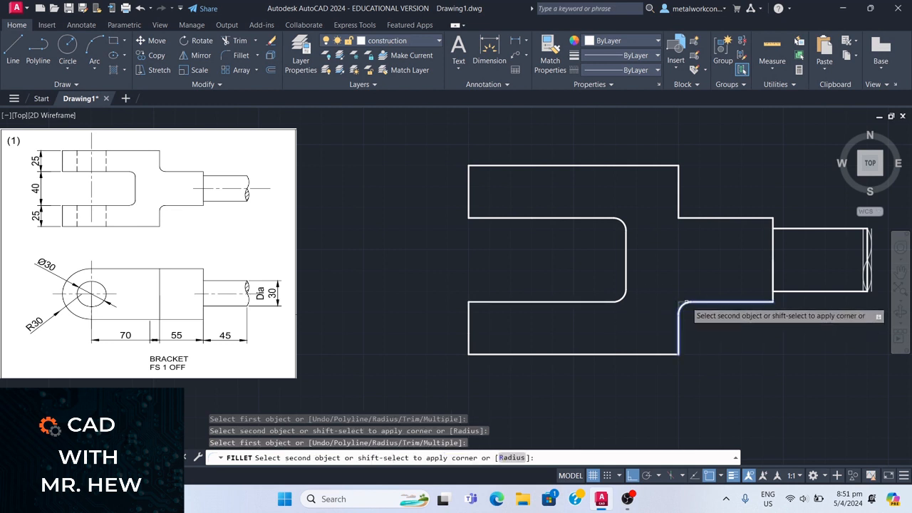
click(692, 302)
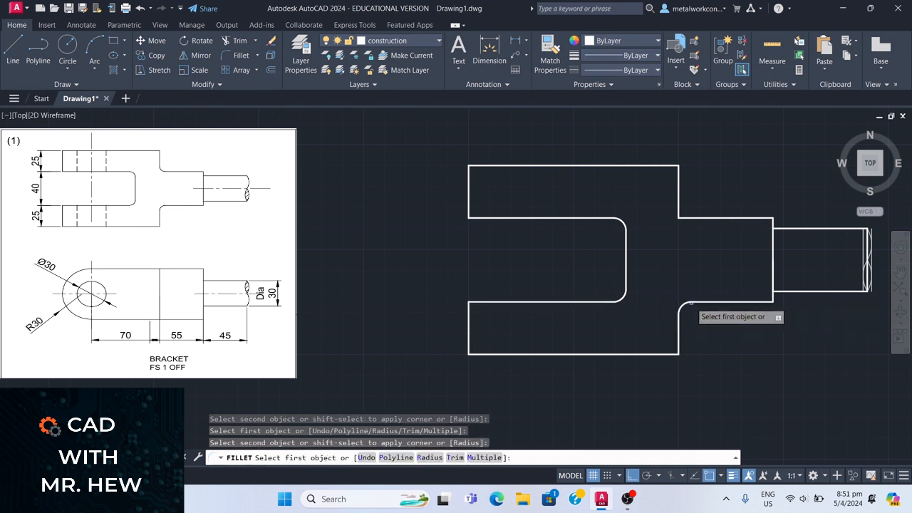
click(678, 213)
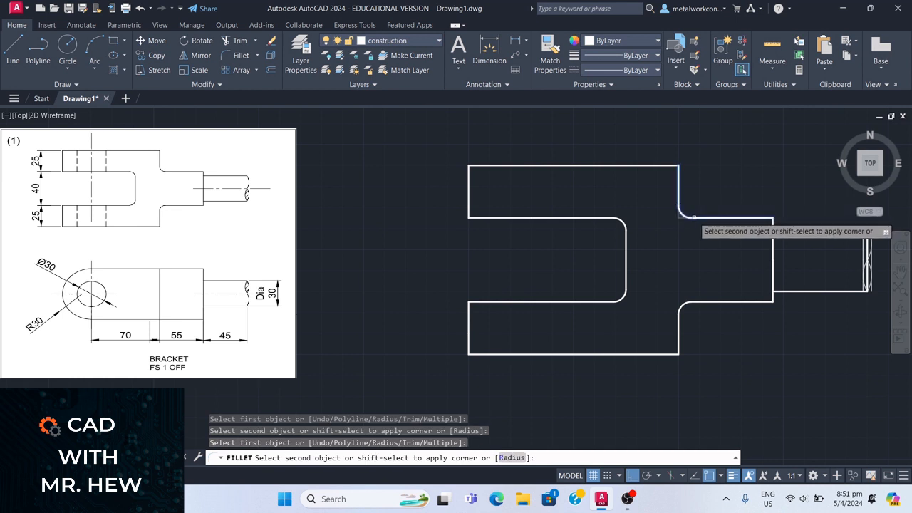
click(692, 217)
key(Return)
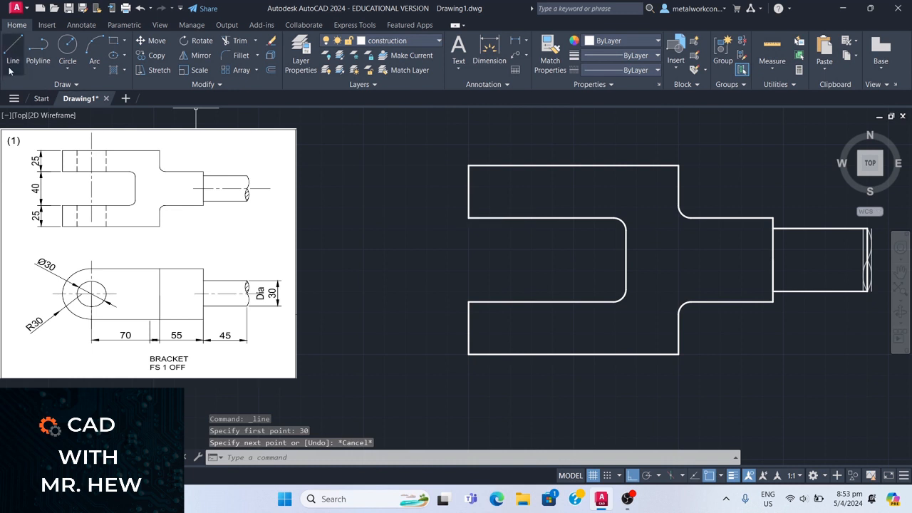
Step: Draw a 30 mm line along the top edge from the fork's upper outer corner, continuing vertically down past the bottom edge
click(12, 47)
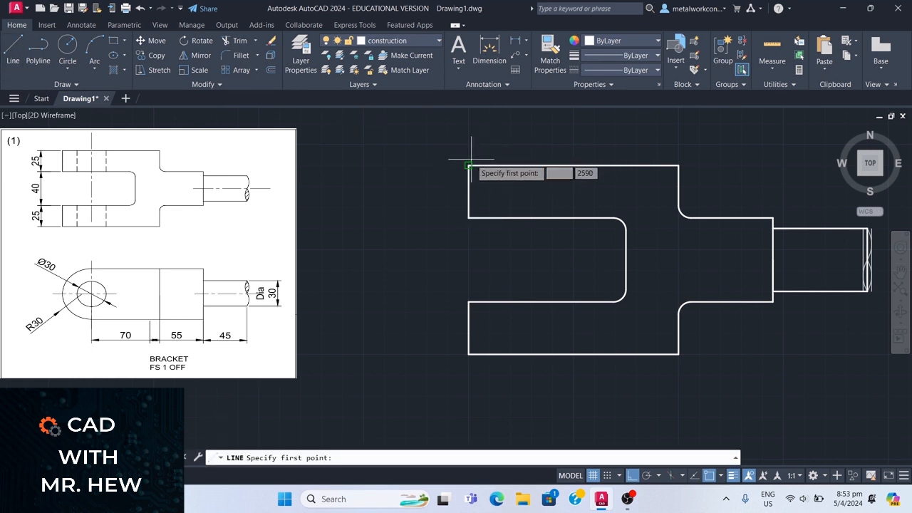
click(468, 166)
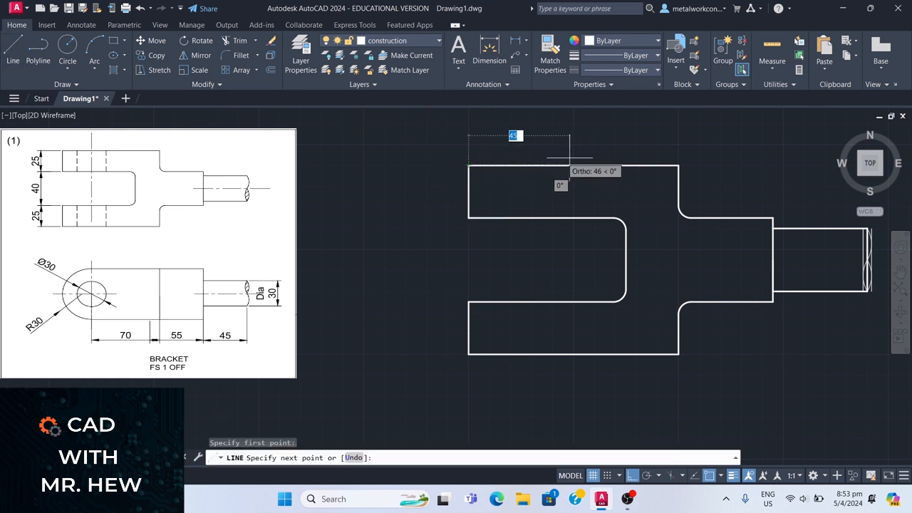
text(3)
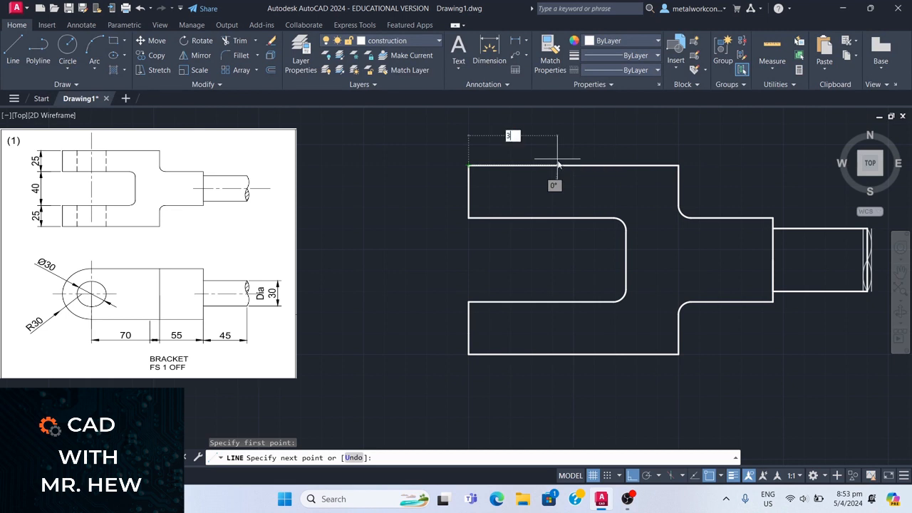
text(0)
key(Return)
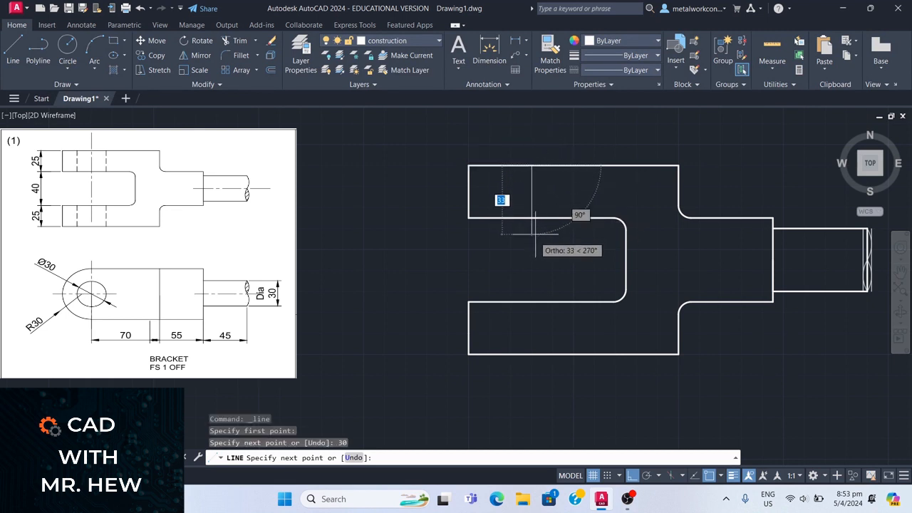
click(534, 368)
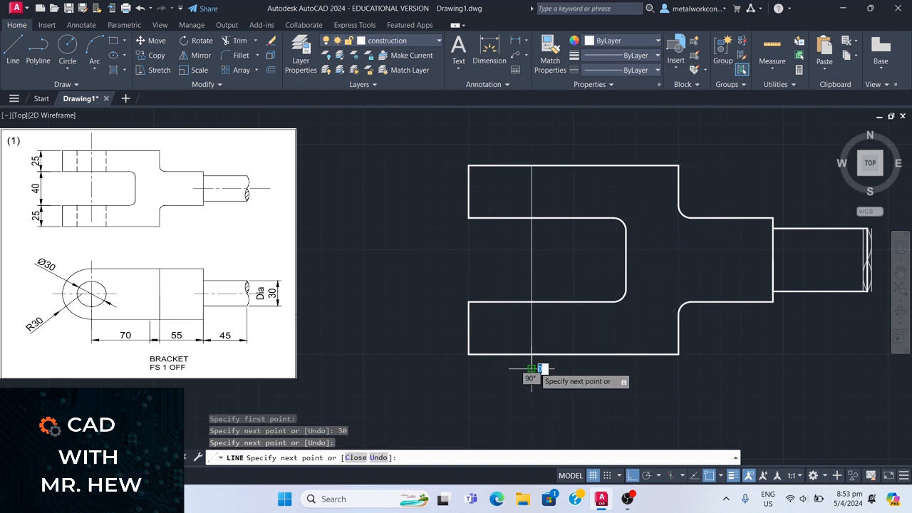
key(Return)
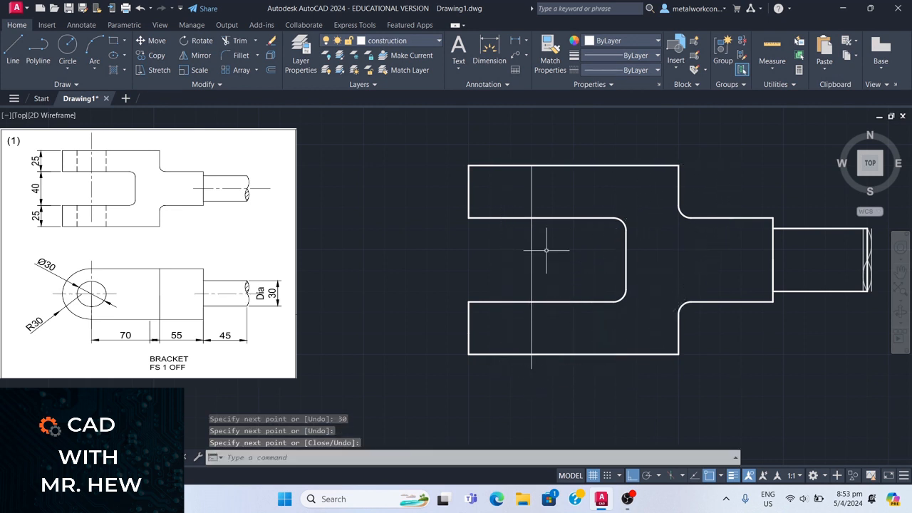
Step: Stretch the vertical line's upper end straight up beyond the fork's top edge
click(531, 189)
click(531, 165)
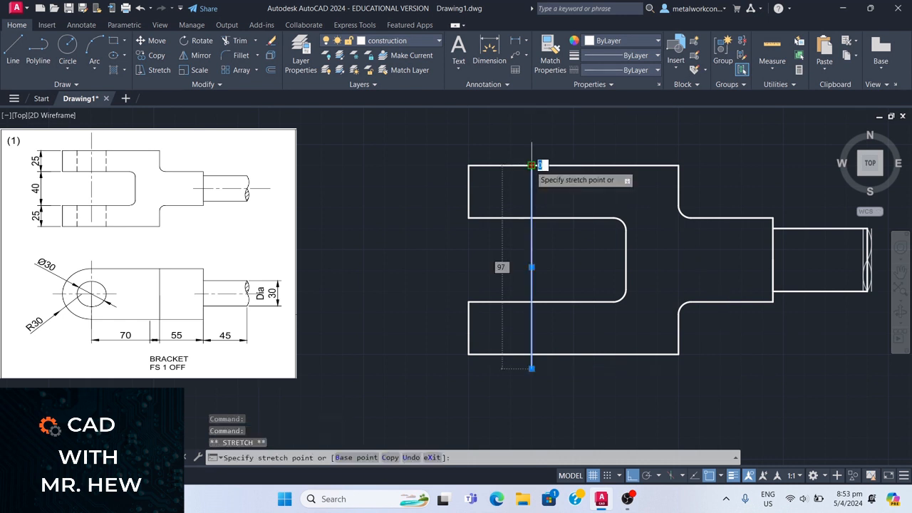
click(531, 147)
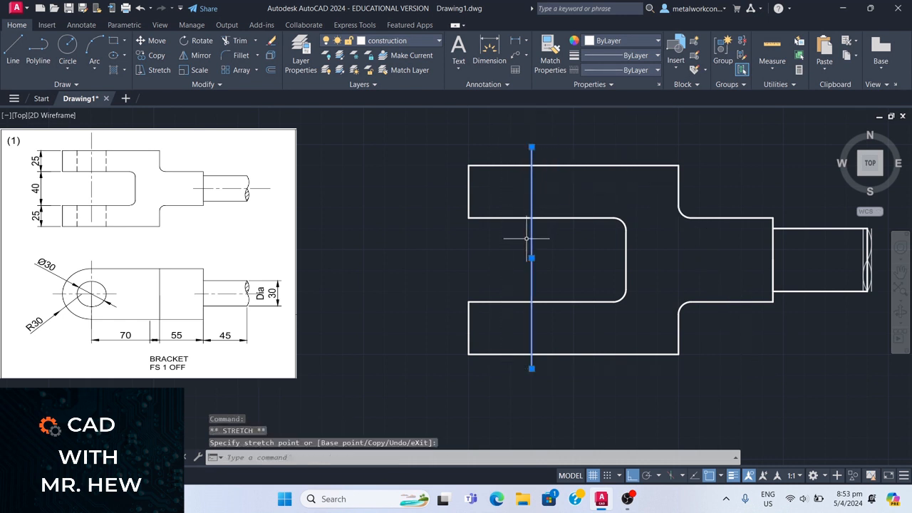
text(l)
key(Return)
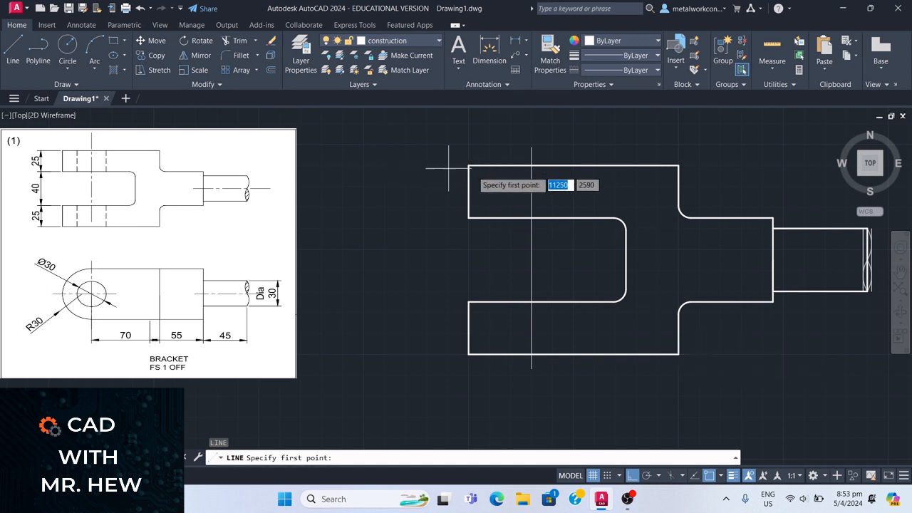
click(500, 165)
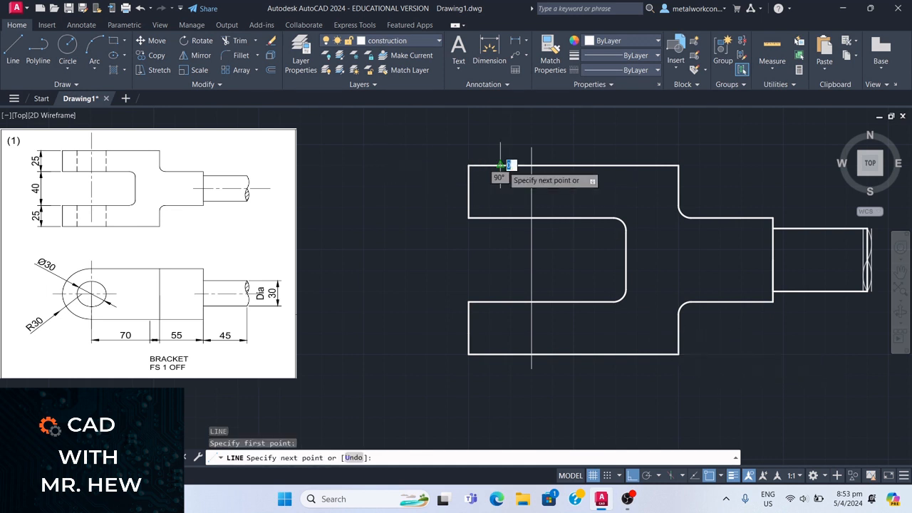
key(BackSpace)
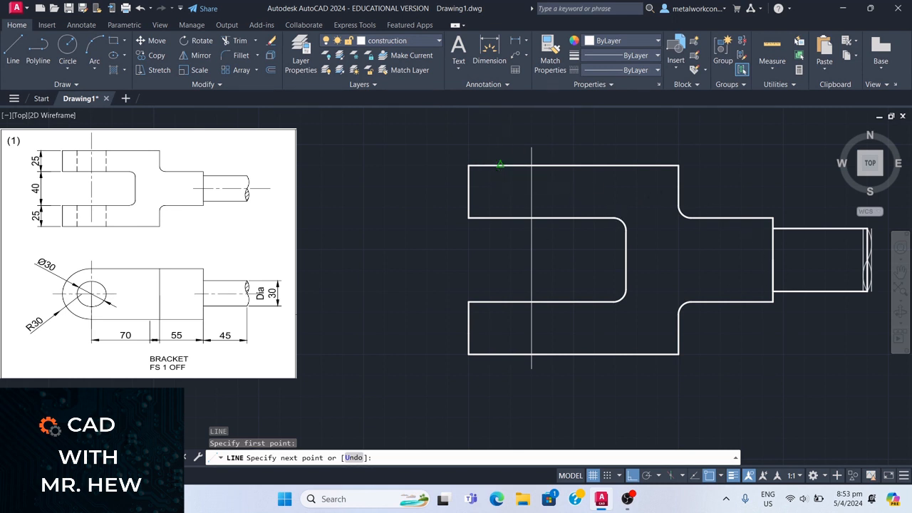
key(Escape)
key(Escape)
Step: Delete the 30 mm helper line lying on the fork's top edge
click(500, 164)
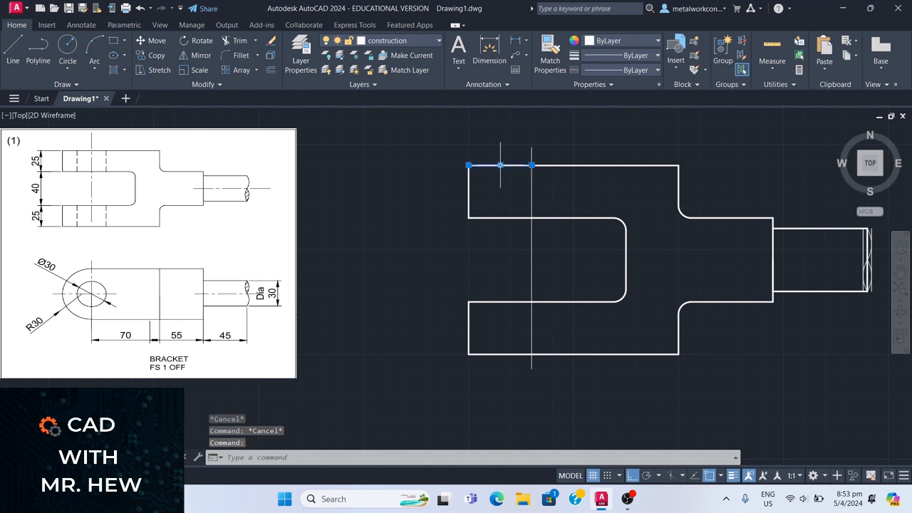
key(Delete)
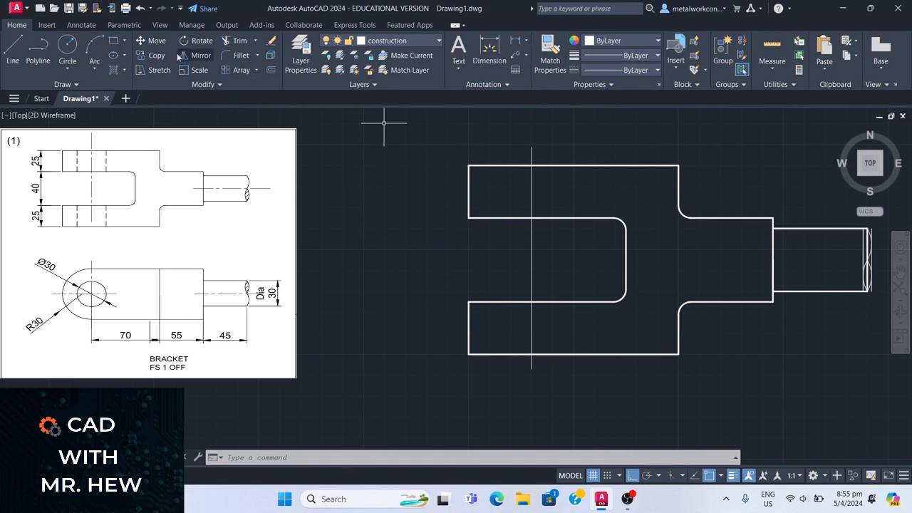
Step: Offset the vertical line through the fork 15 mm to both sides to mark the hole edges
click(270, 71)
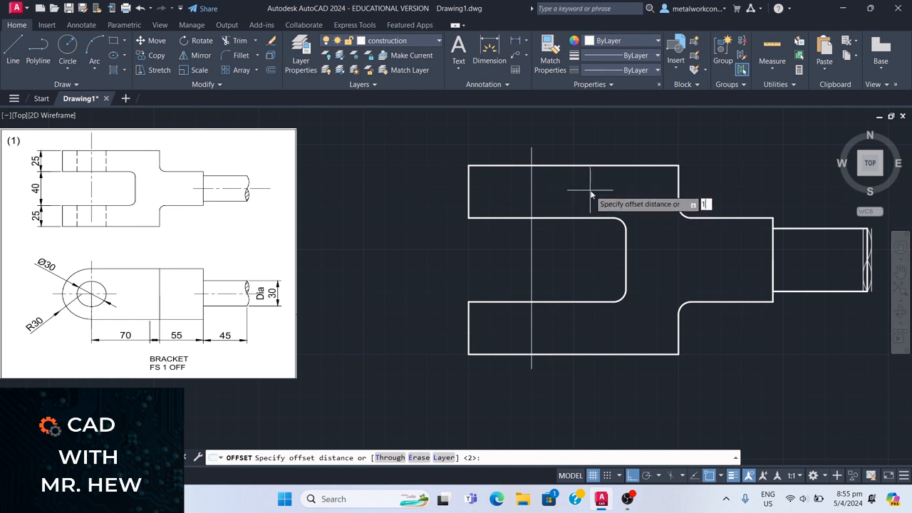
key(Return)
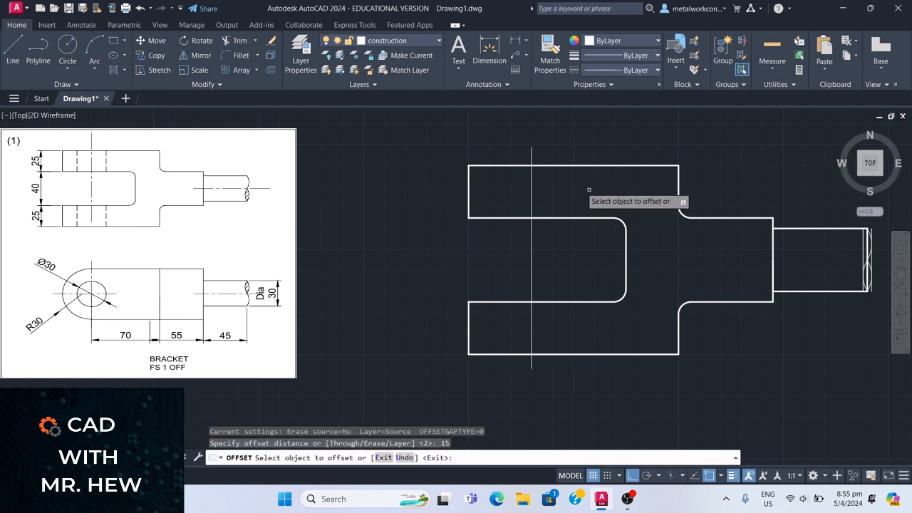
click(531, 190)
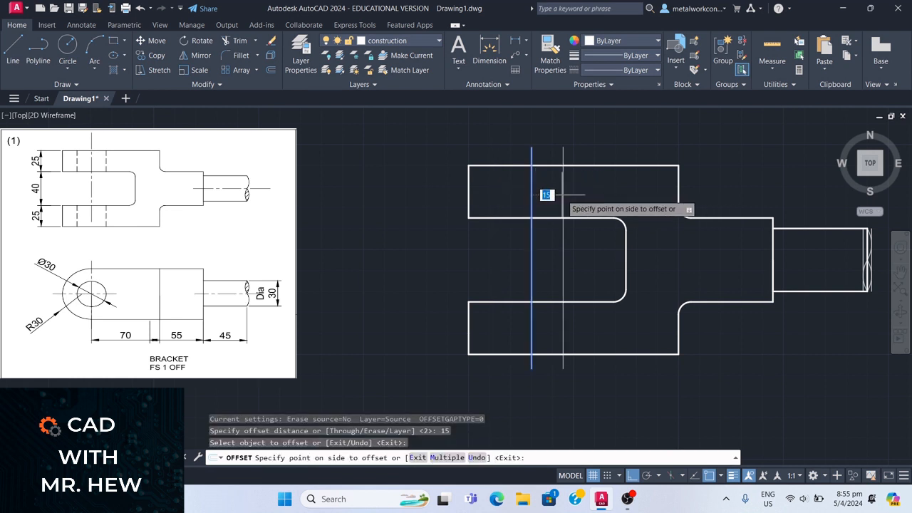
click(561, 195)
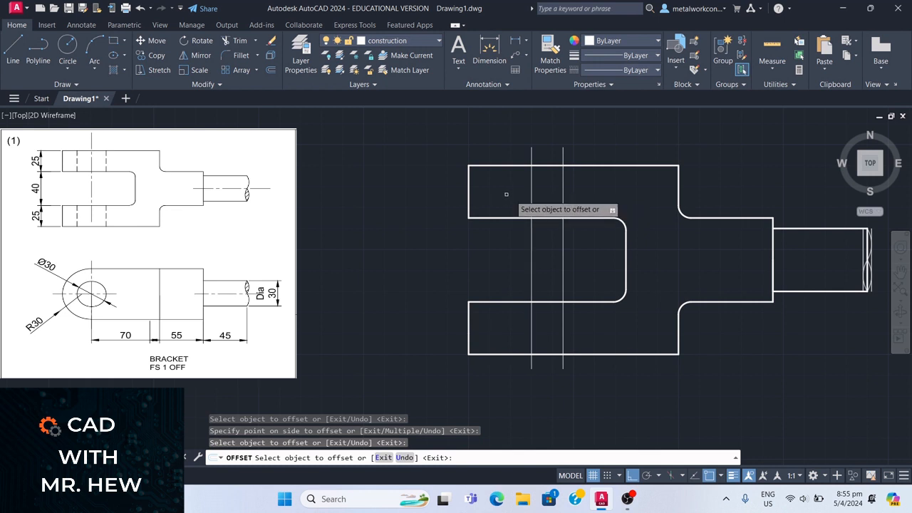
click(531, 194)
click(511, 185)
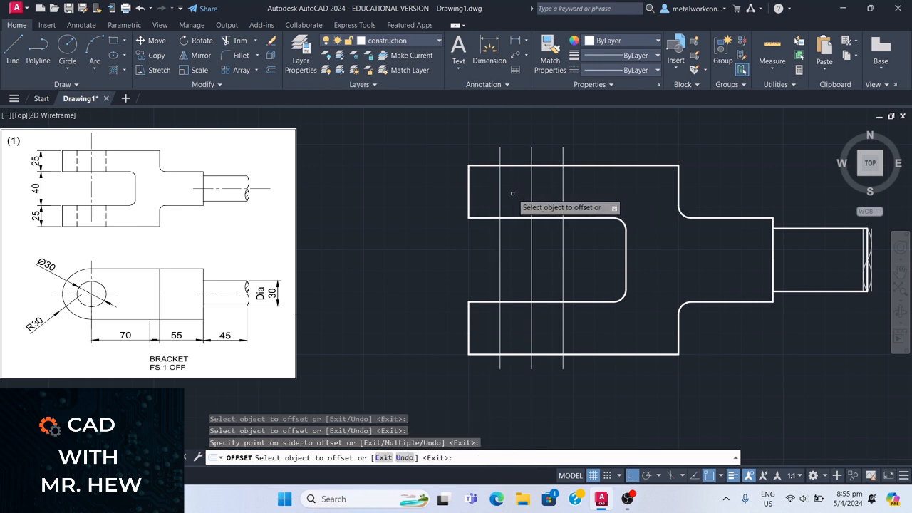
key(Return)
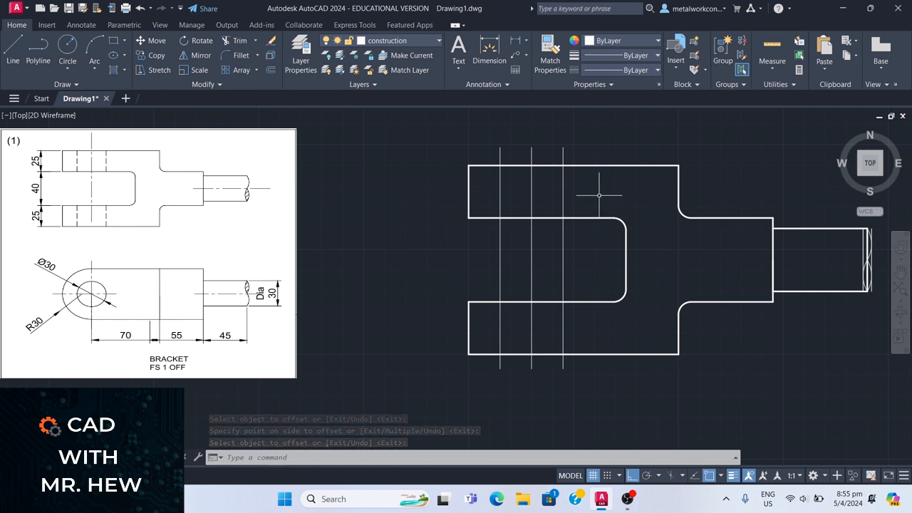
Step: Assign the two offset hole-edge lines to the Hidden layer
click(562, 193)
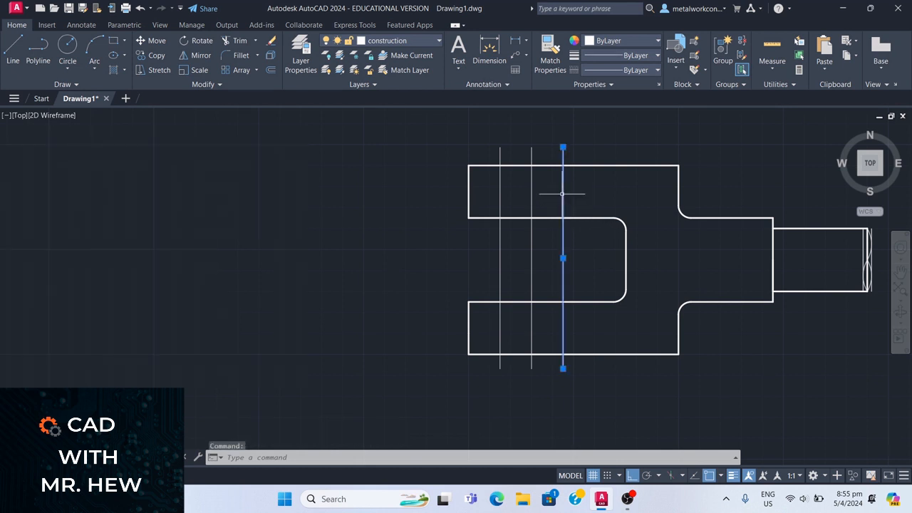
click(499, 193)
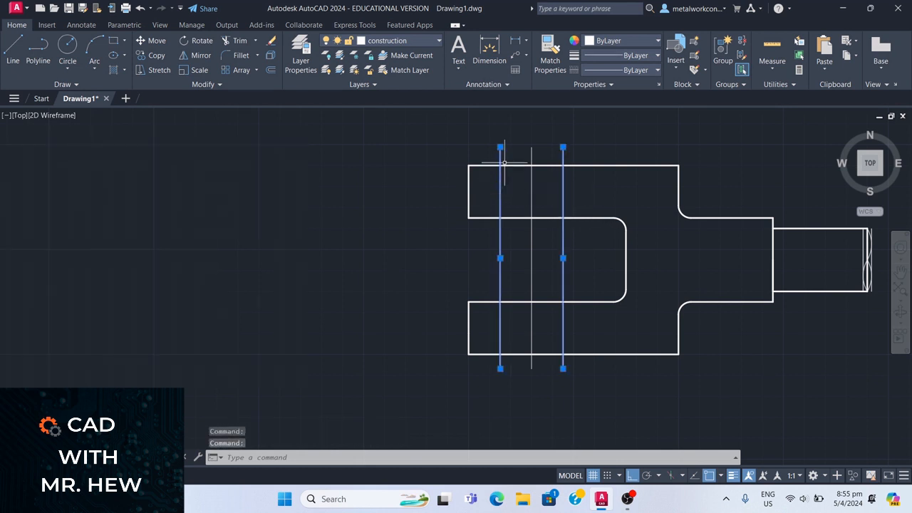
click(421, 41)
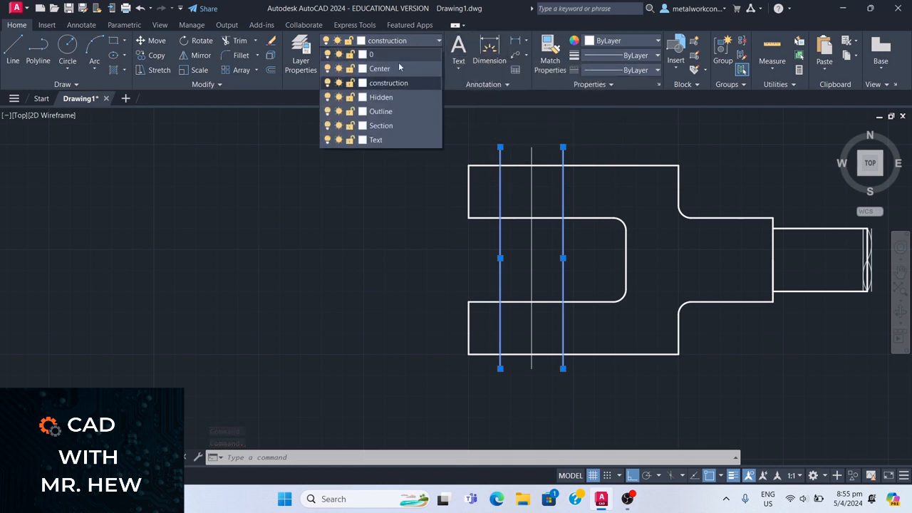
click(381, 97)
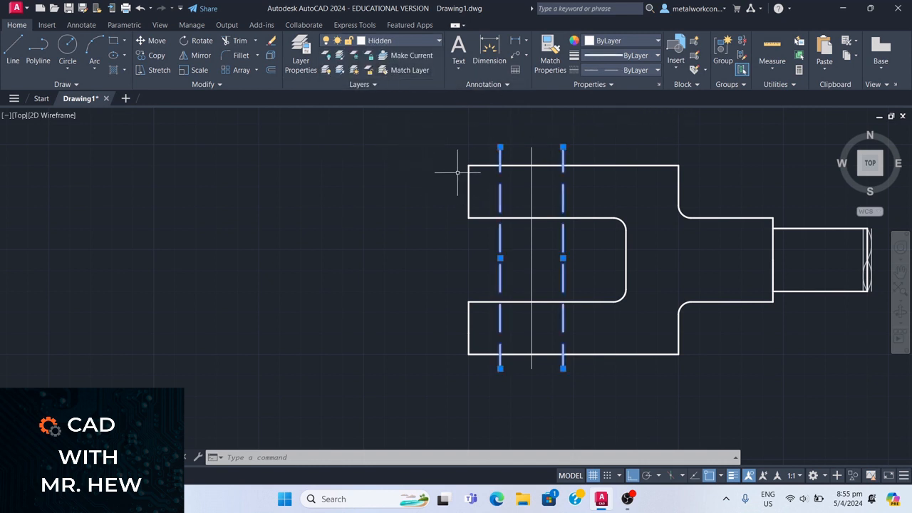
key(Escape)
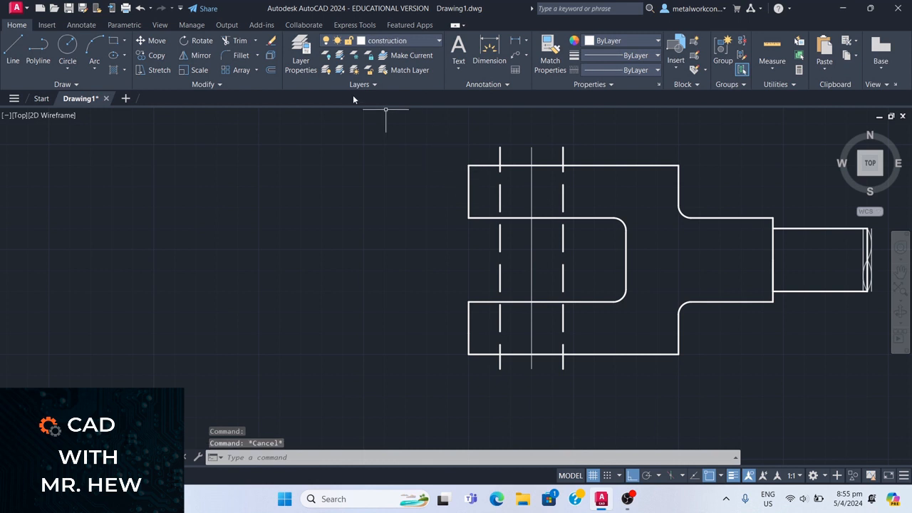
Step: Load the HIDDEN2 linetype from acadiso.lin while editing the Hidden layer's linetype
click(298, 47)
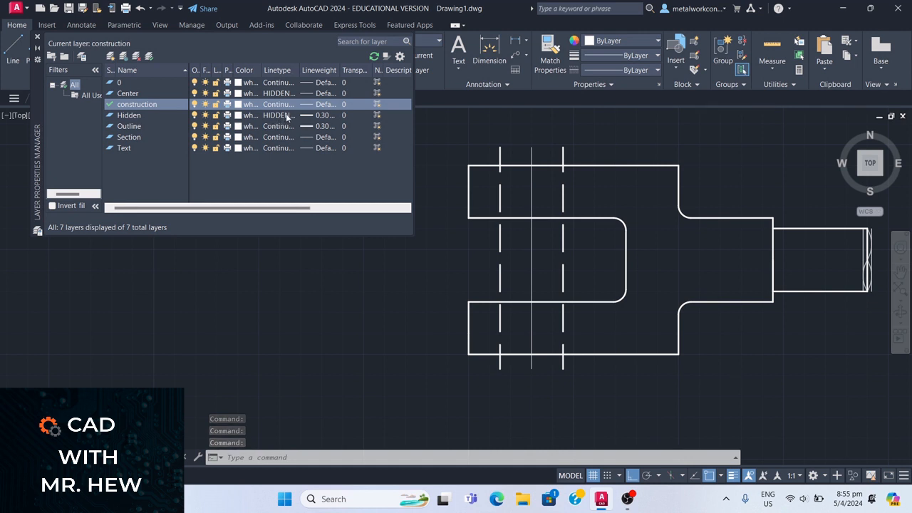
click(285, 118)
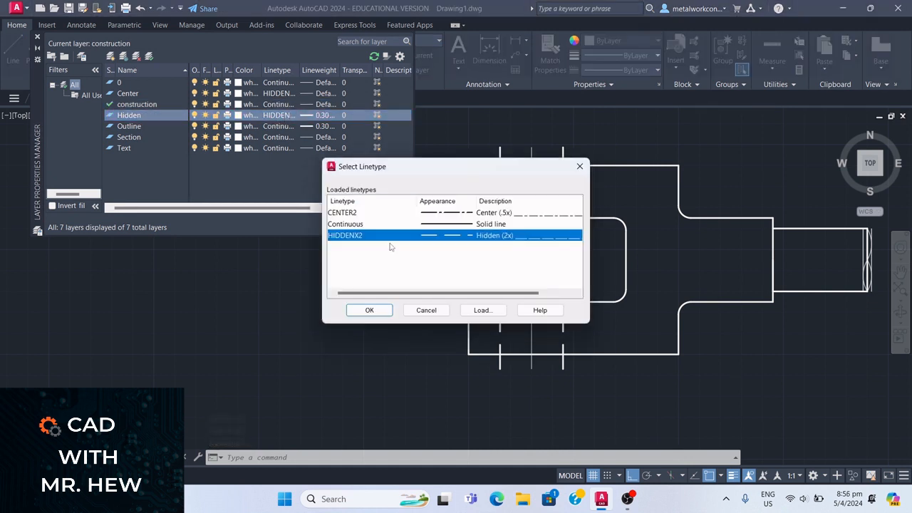
click(478, 312)
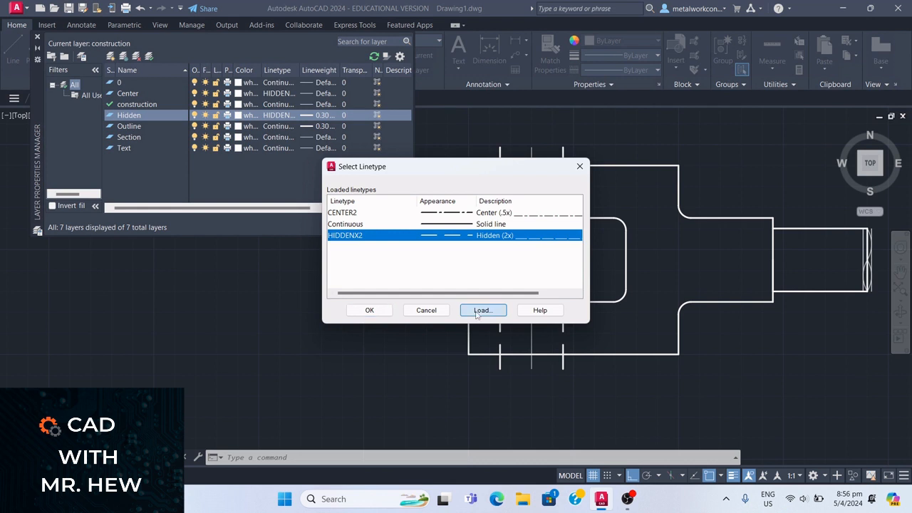
scroll(427, 250, down, 10)
scroll(418, 222, up, 3)
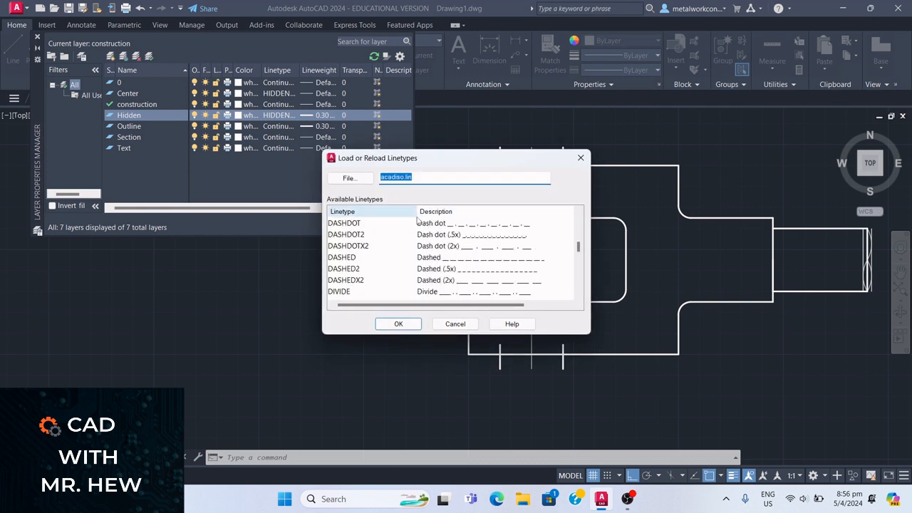
scroll(418, 222, down, 6)
scroll(414, 218, up, 1)
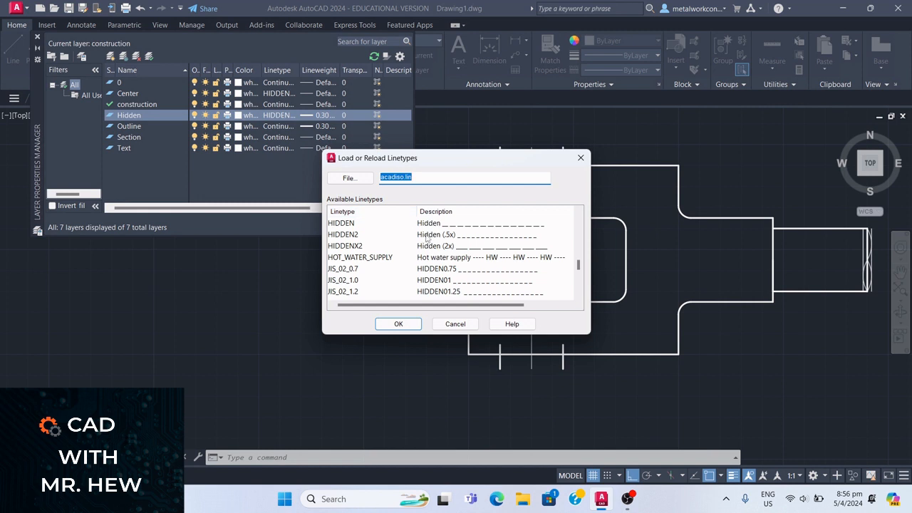
click(426, 238)
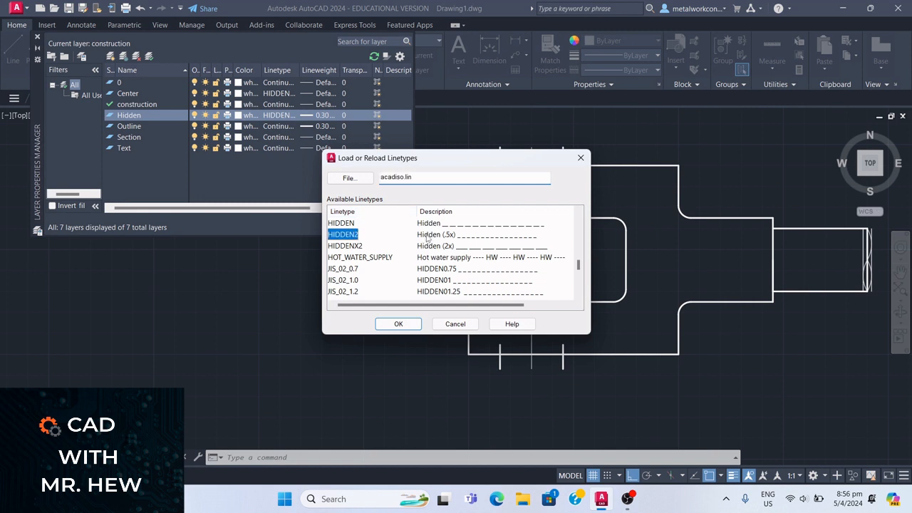
click(402, 325)
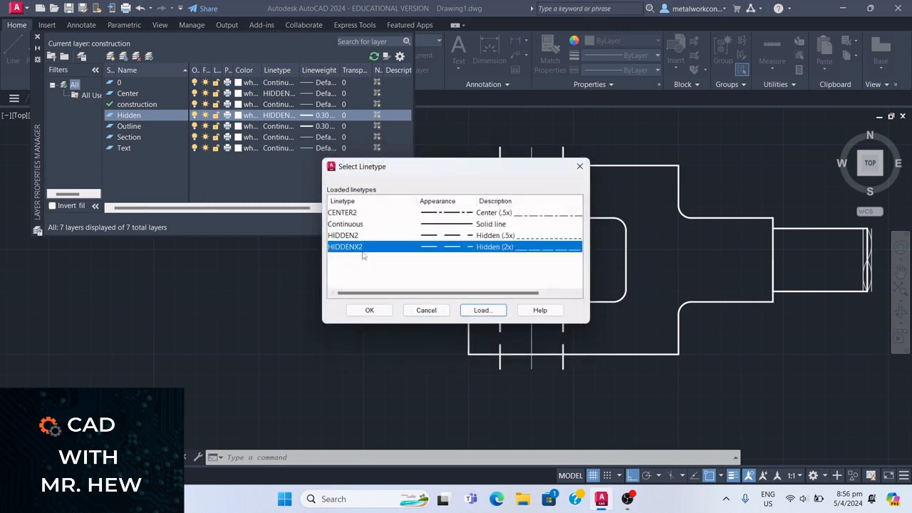
Step: Set the Hidden layer's linetype to HIDDEN2 and close the layer properties
click(383, 313)
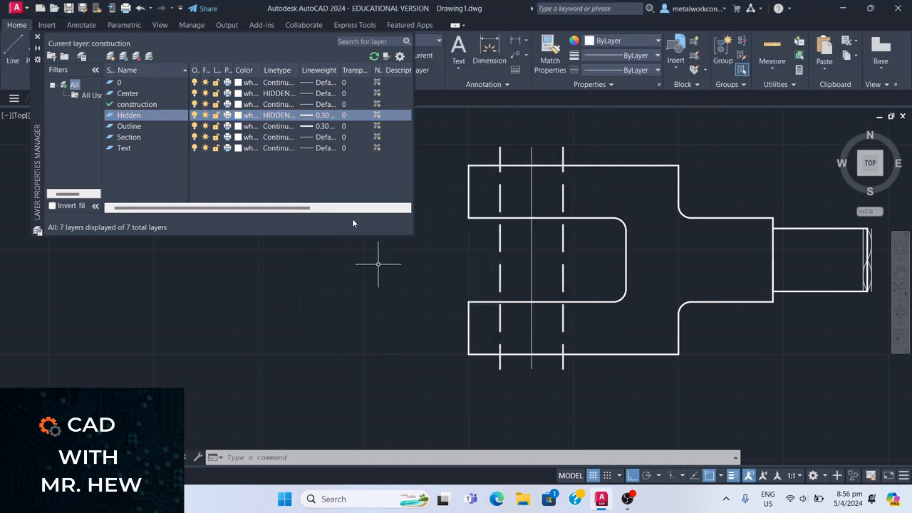
click(148, 116)
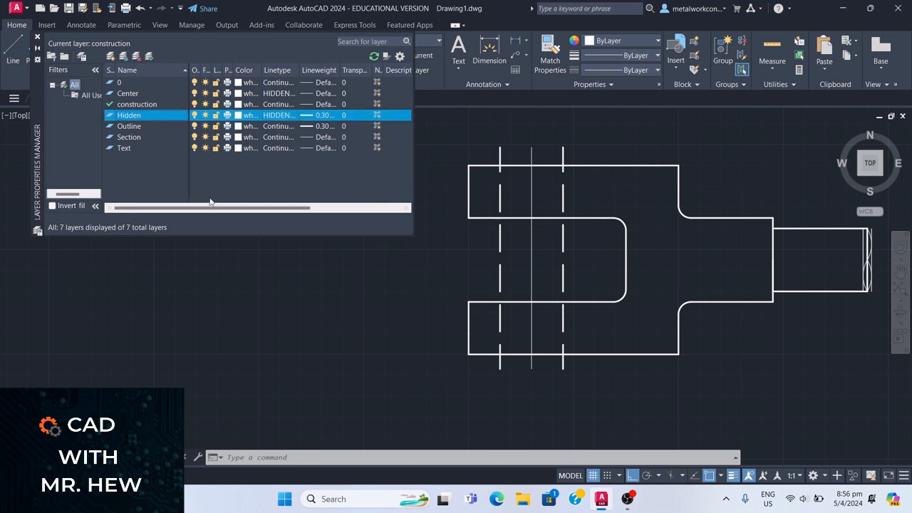
click(278, 115)
click(369, 309)
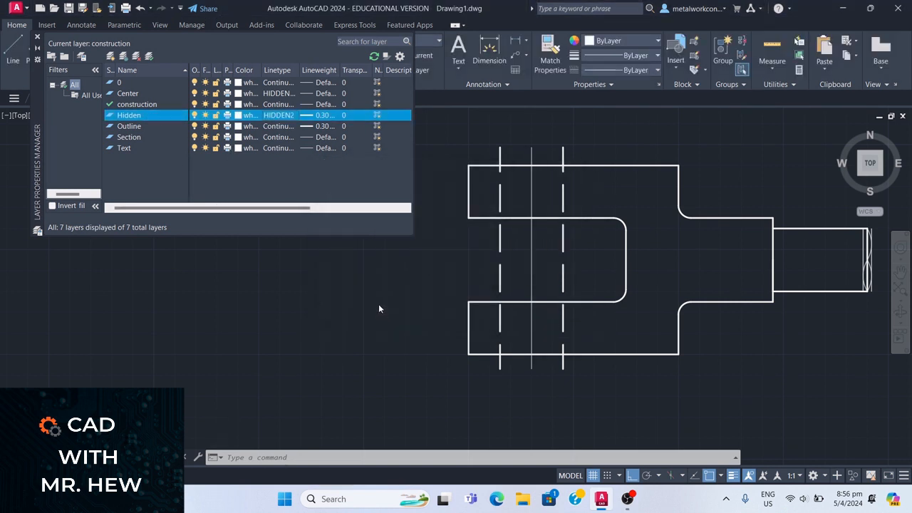
click(38, 37)
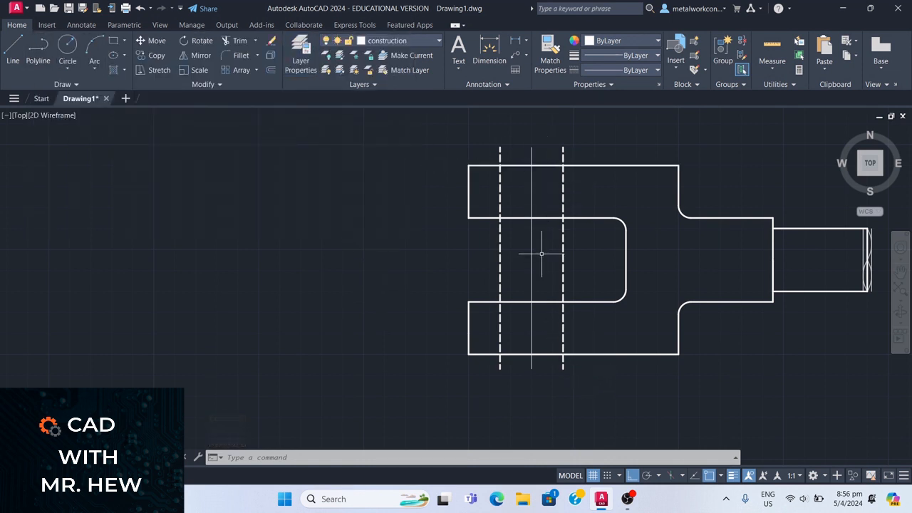
Step: Trim the ends of both hidden lines that extend beyond the fork's top and bottom edges
click(236, 41)
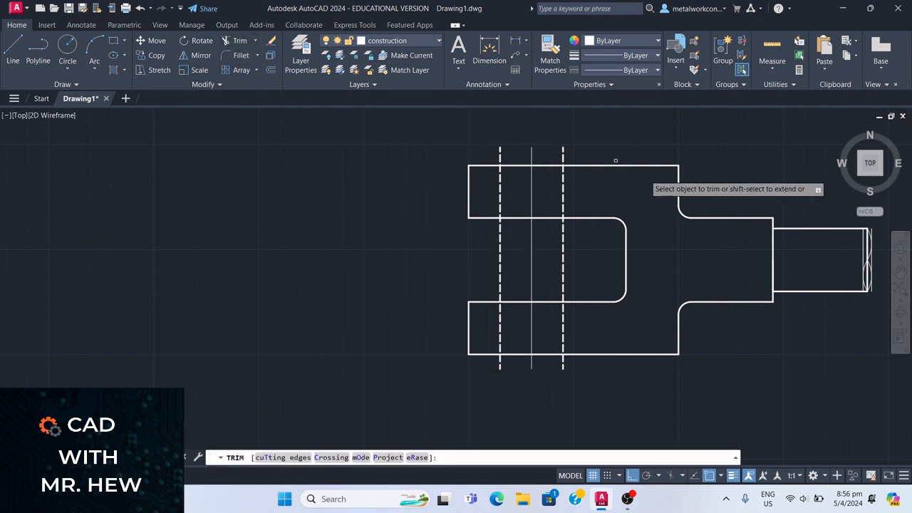
click(563, 151)
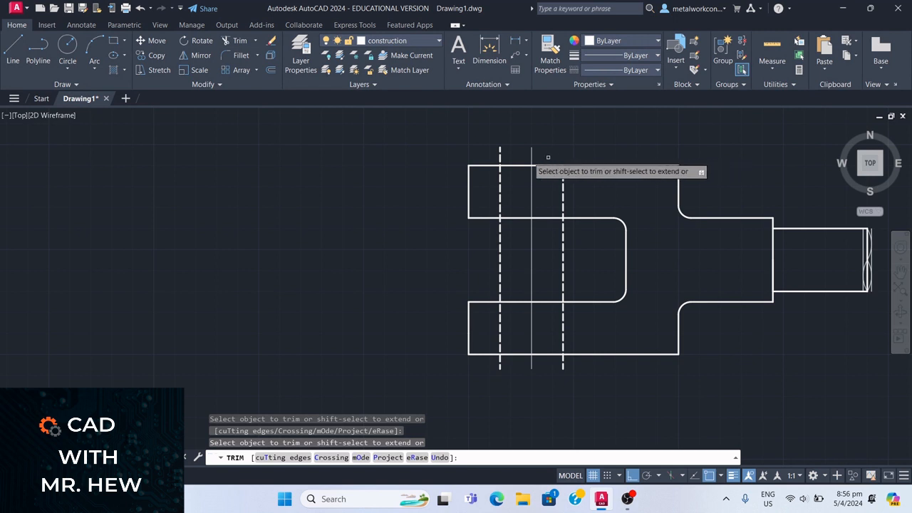
click(498, 154)
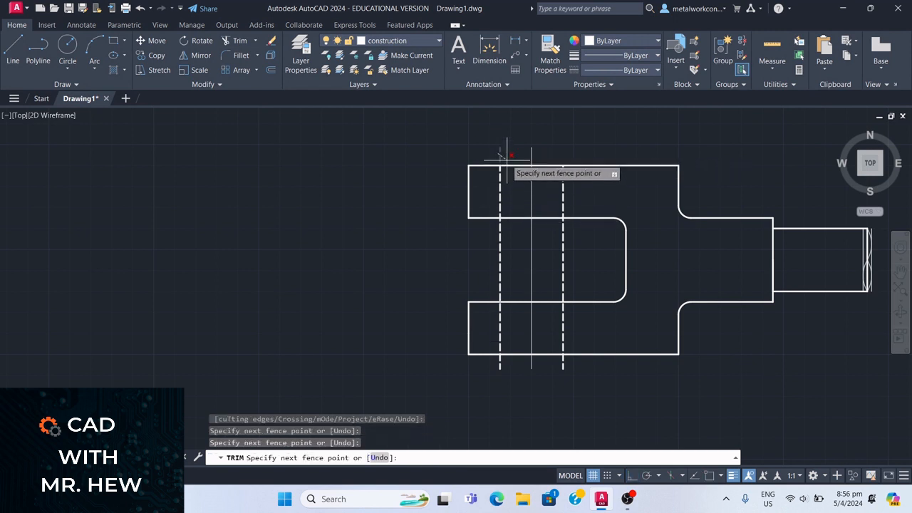
key(Return)
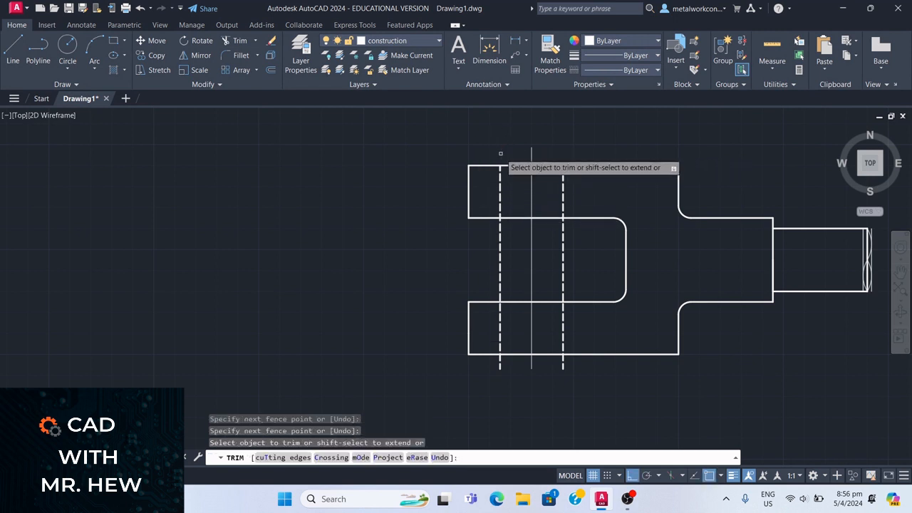
click(500, 364)
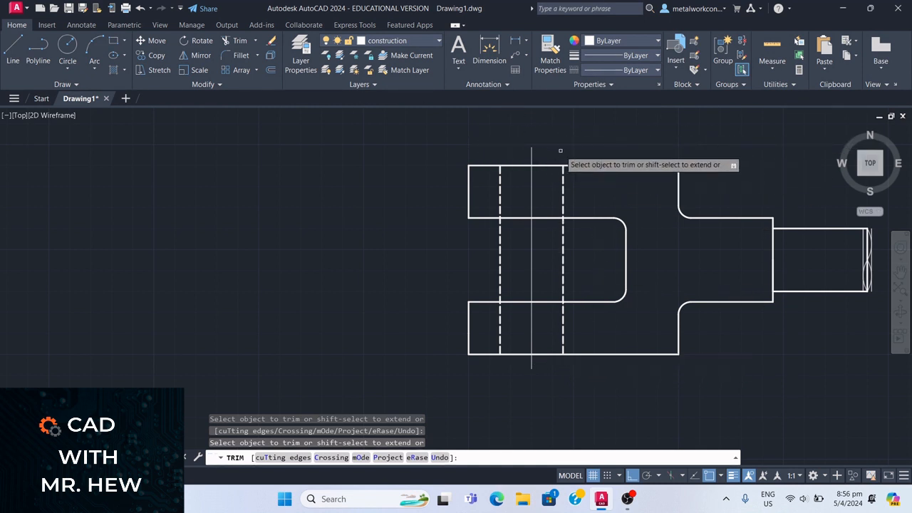
Step: Trim both hidden lines between the fork arms where they cross the open slot
click(564, 247)
click(501, 252)
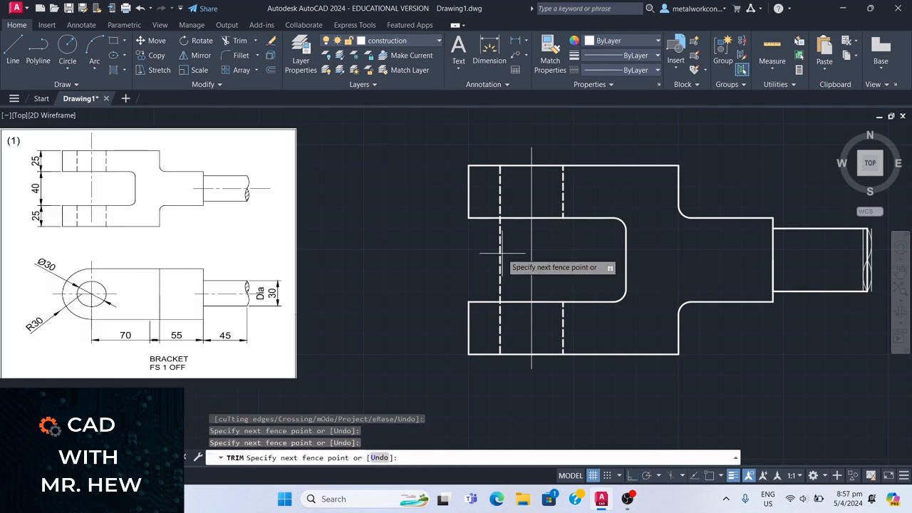
key(Return)
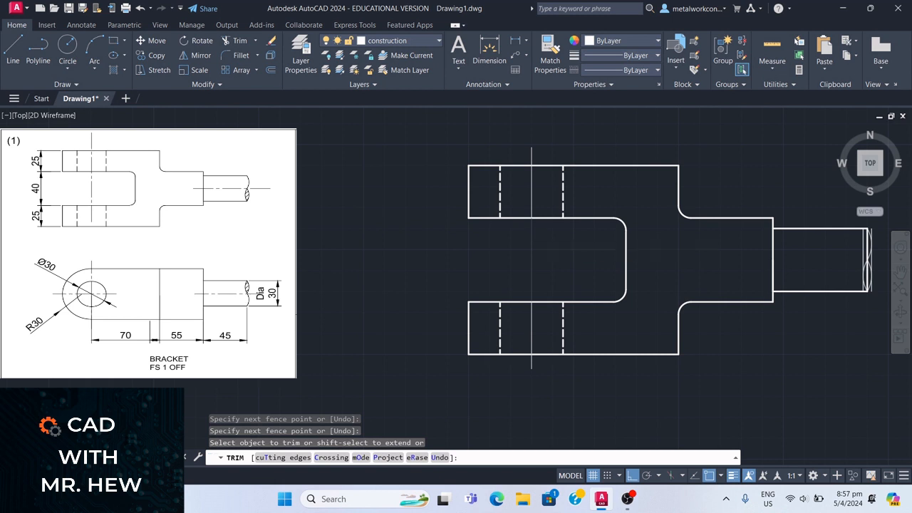
key(Return)
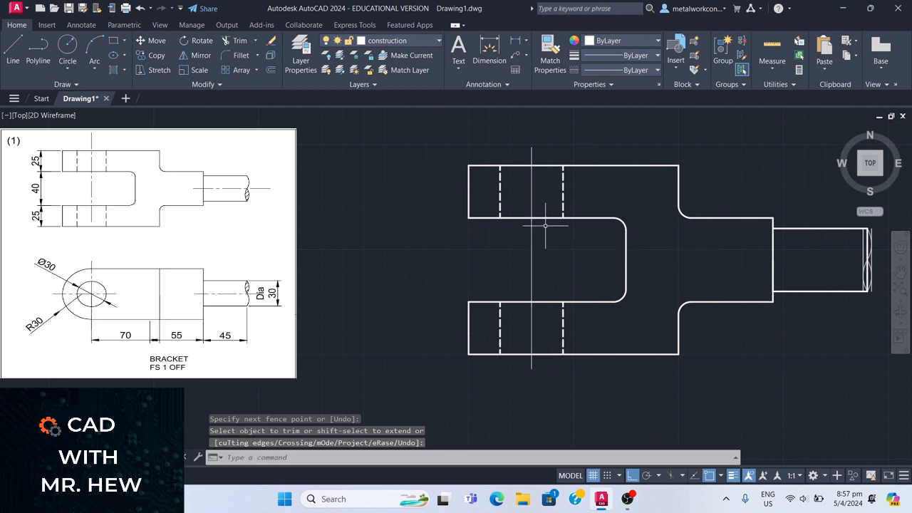
Step: Assign the vertical line midway between the hidden lines to the Center layer
click(531, 186)
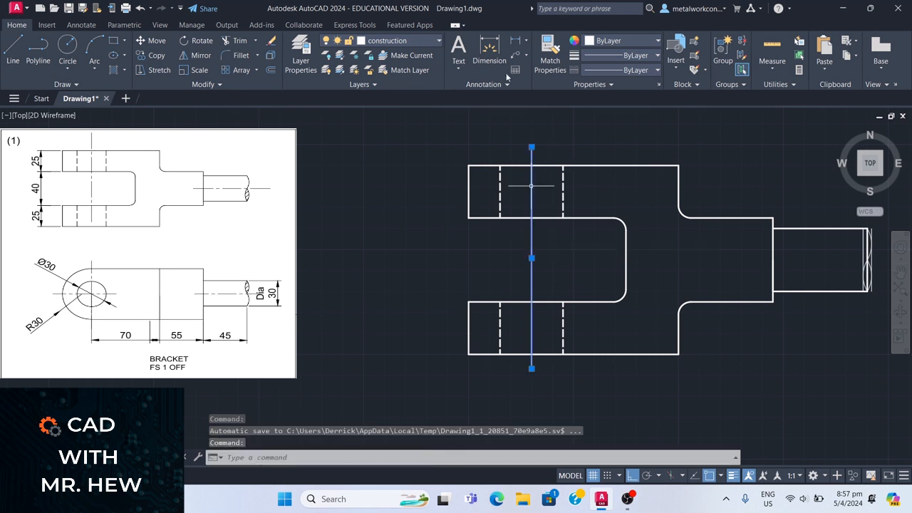
click(438, 42)
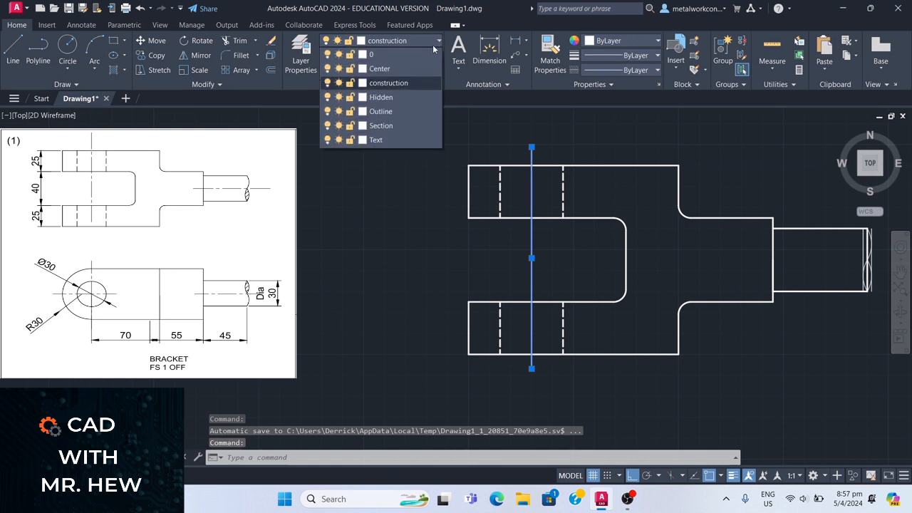
click(382, 68)
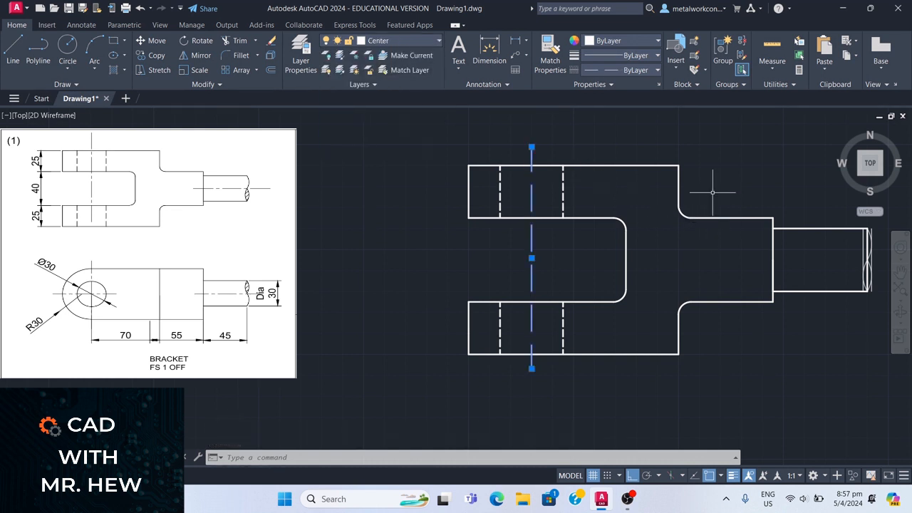
key(Escape)
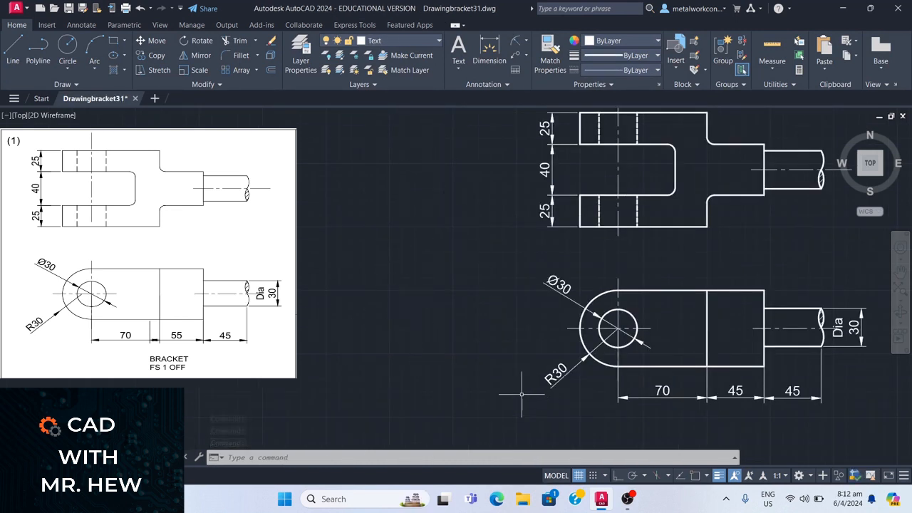
text(text)
key(Return)
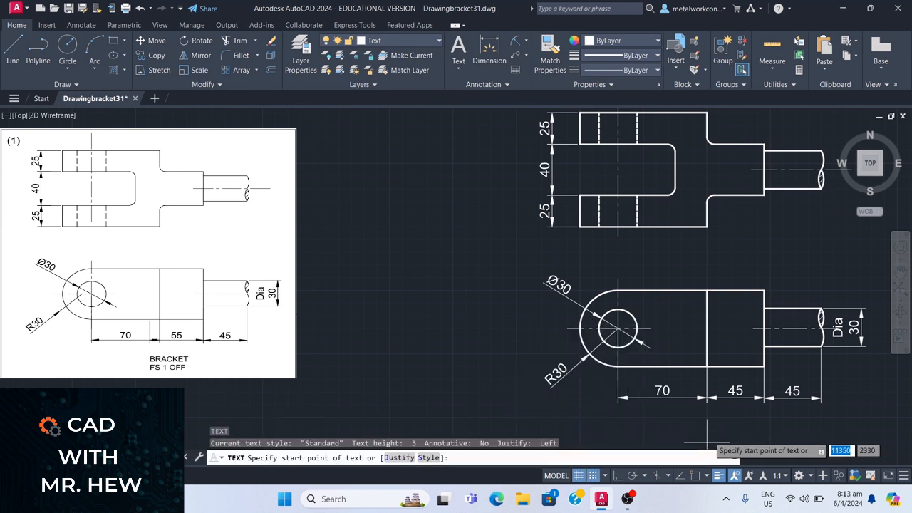
click(706, 442)
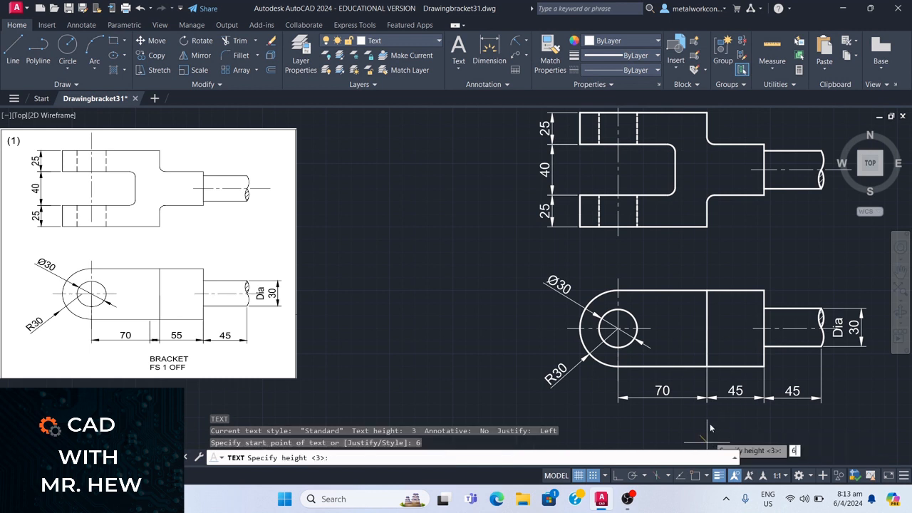
key(Escape)
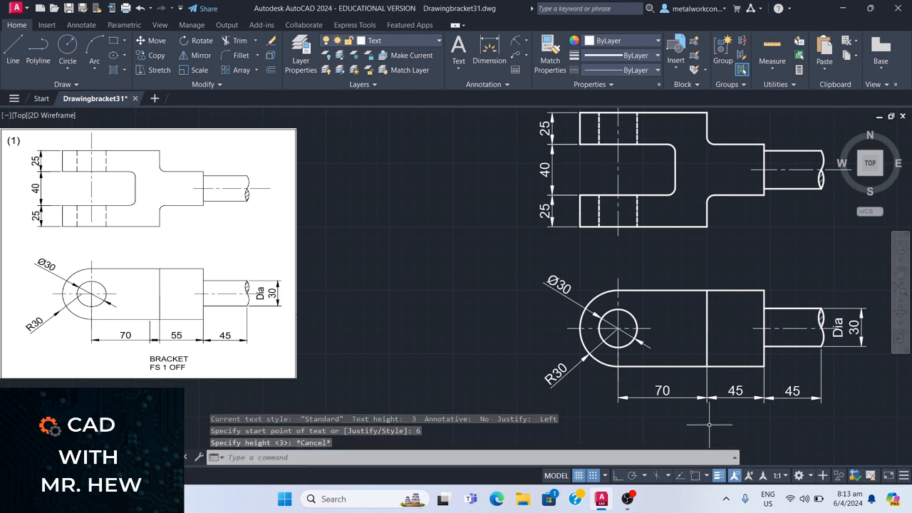
Step: Add single-line text below the lower view's dimensions, height 6 and rotation 0, reading "BRACKET" with "FS 1OFF" on the second line
key(Return)
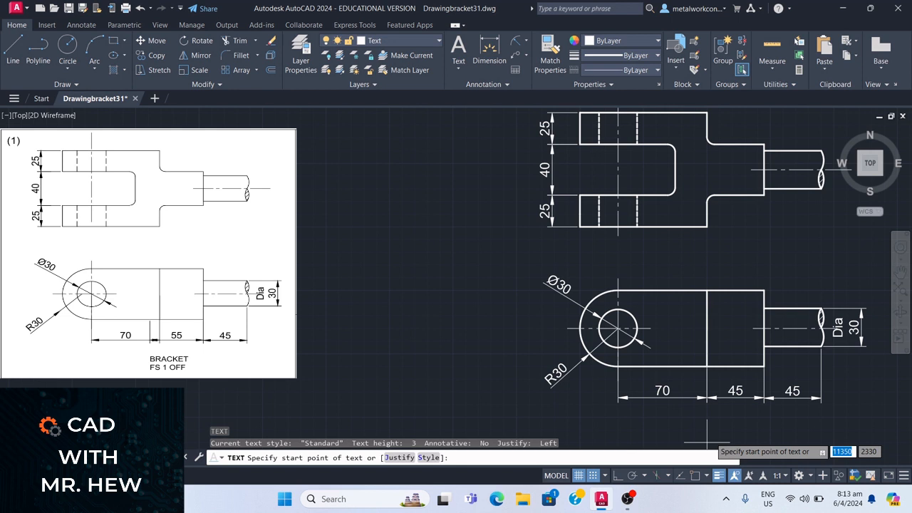
click(707, 429)
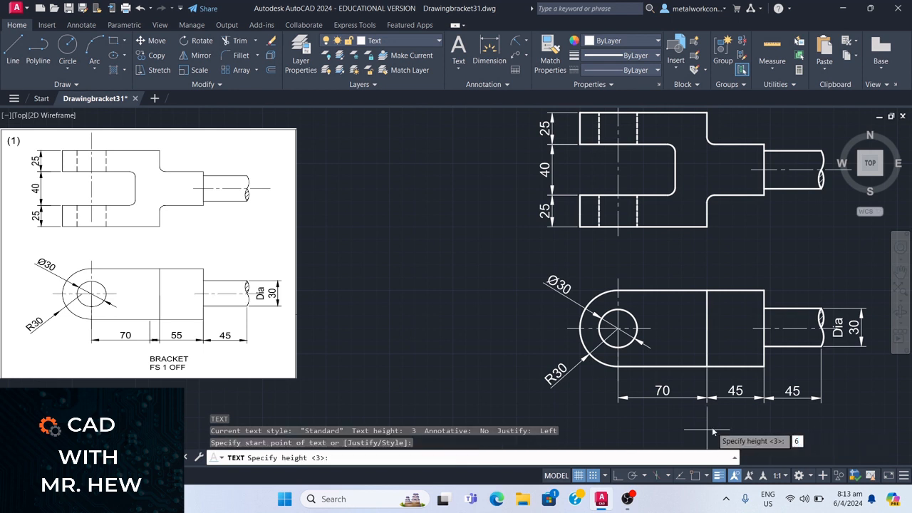
key(Return)
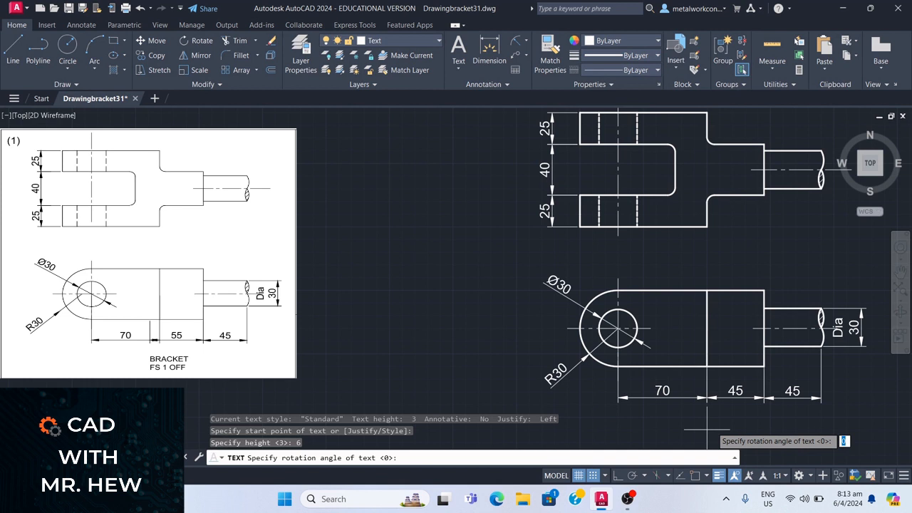
key(Return)
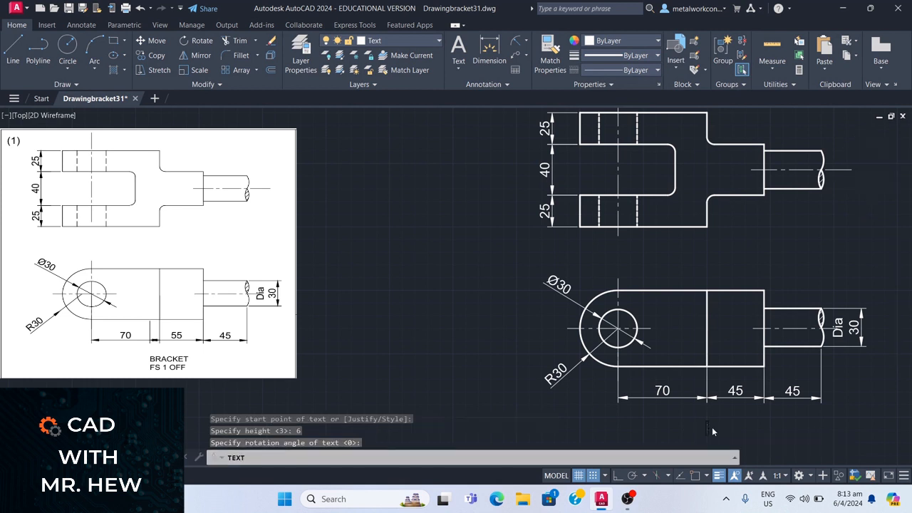
text(B)
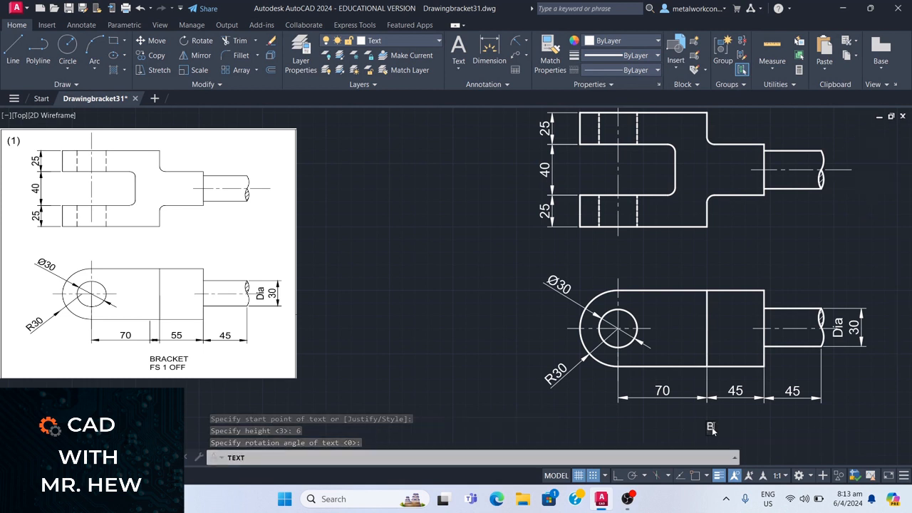
text(RACKET)
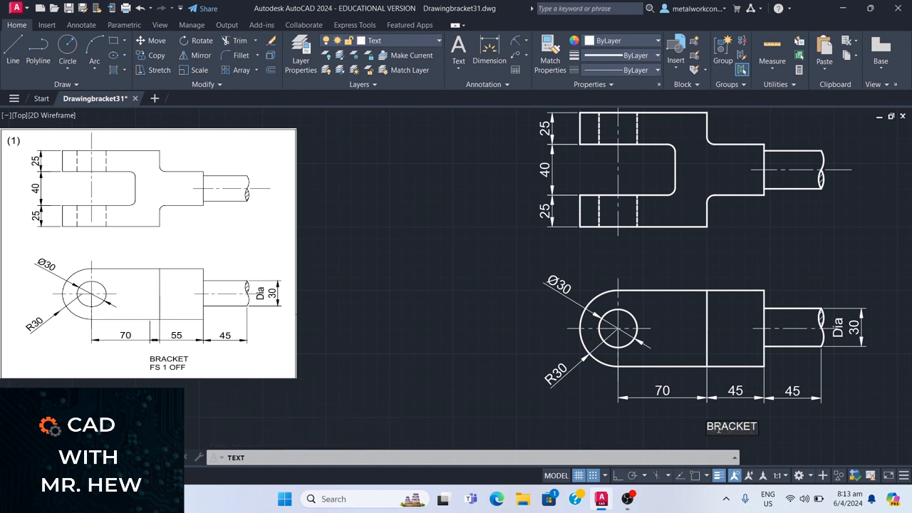
key(Return)
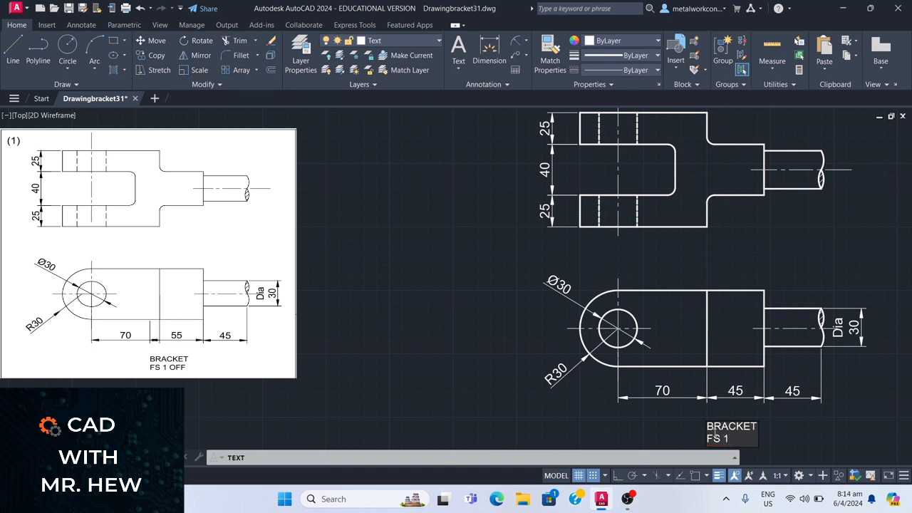
text(OFF)
click(689, 441)
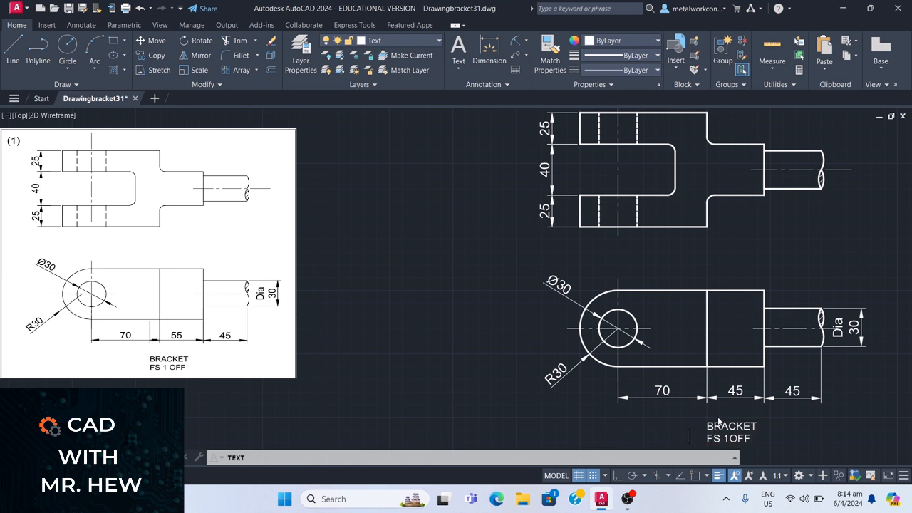